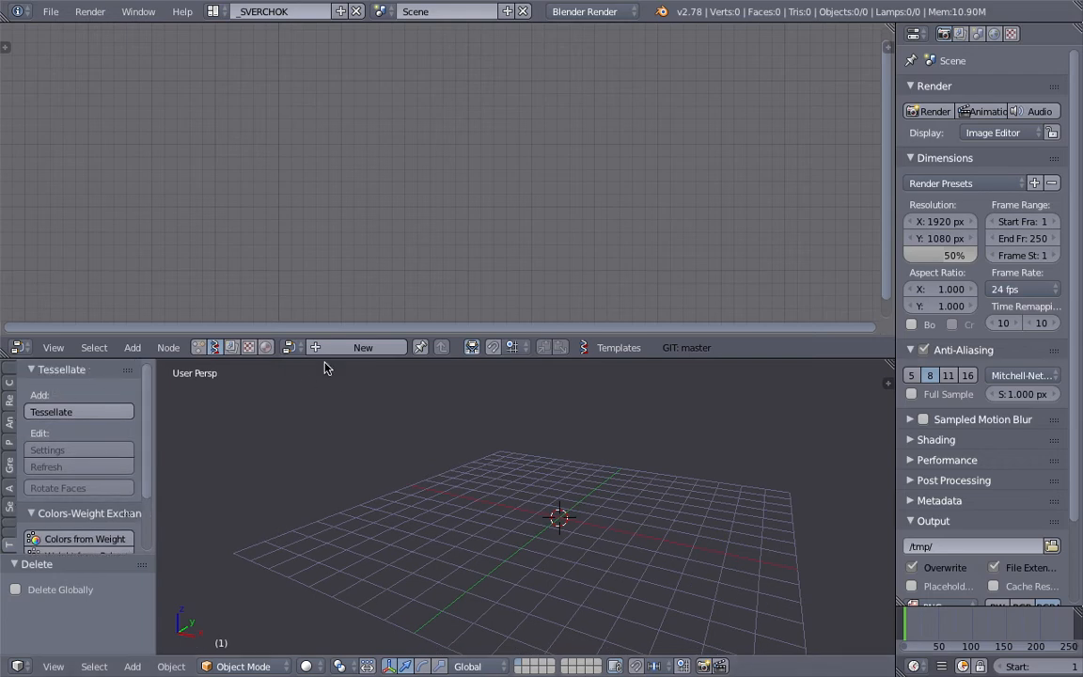
Create a new Sverchok node tree and add a Plane MK2 node to it.
mouse_move(442, 421)
middle_mouse_down()
mouse_move(499, 474)
mouse_move(517, 474)
mouse_move(437, 434)
middle_mouse_up()
left_click(353, 348)
key("alt+space")
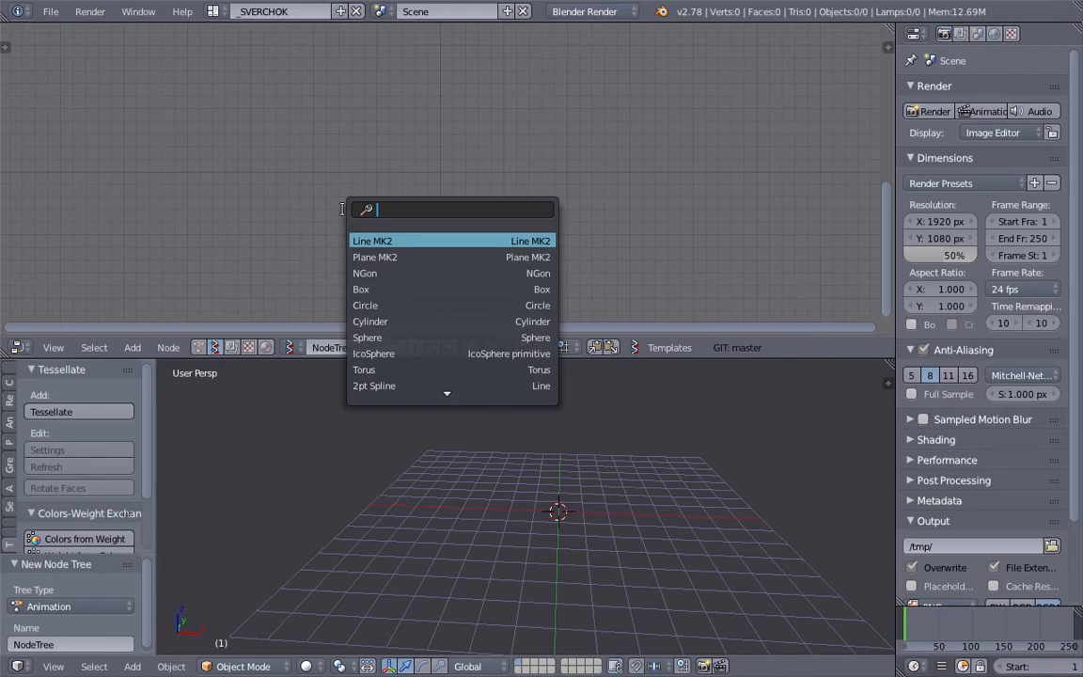
type("pla")
key("Return")
left_click(266, 150)
middle_click_drag(318, 210, 330, 189)
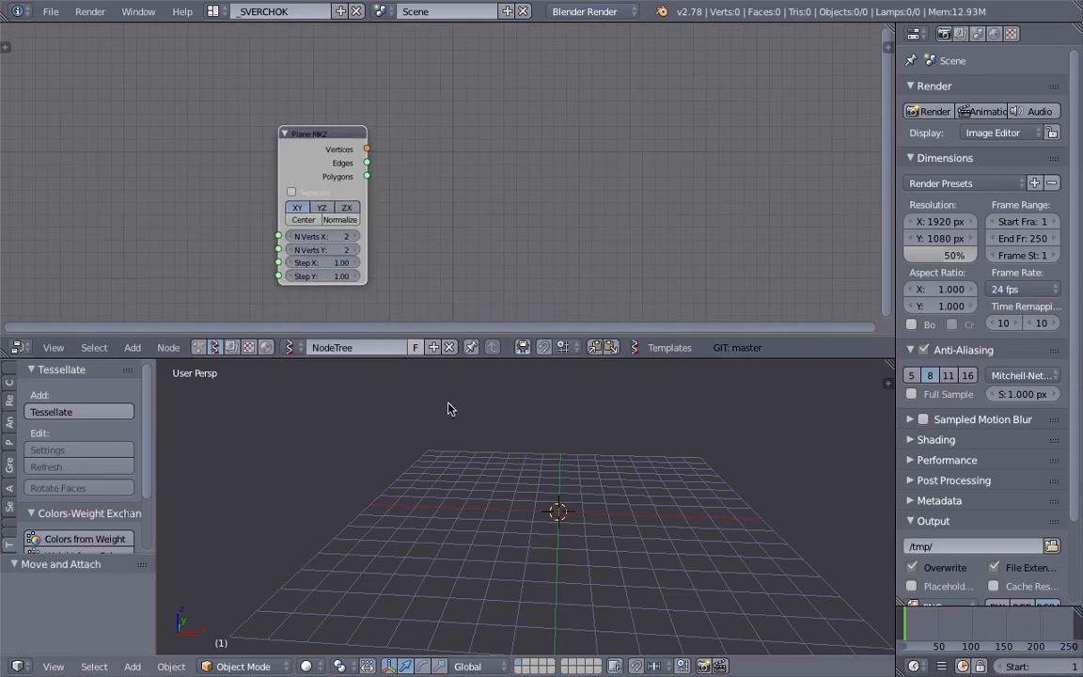
Add a Viewer BMesh node beside the Plane MK2 node.
middle_click_drag(524, 451, 511, 454)
middle_click_drag(444, 259, 434, 249)
key("alt+space")
type("view")
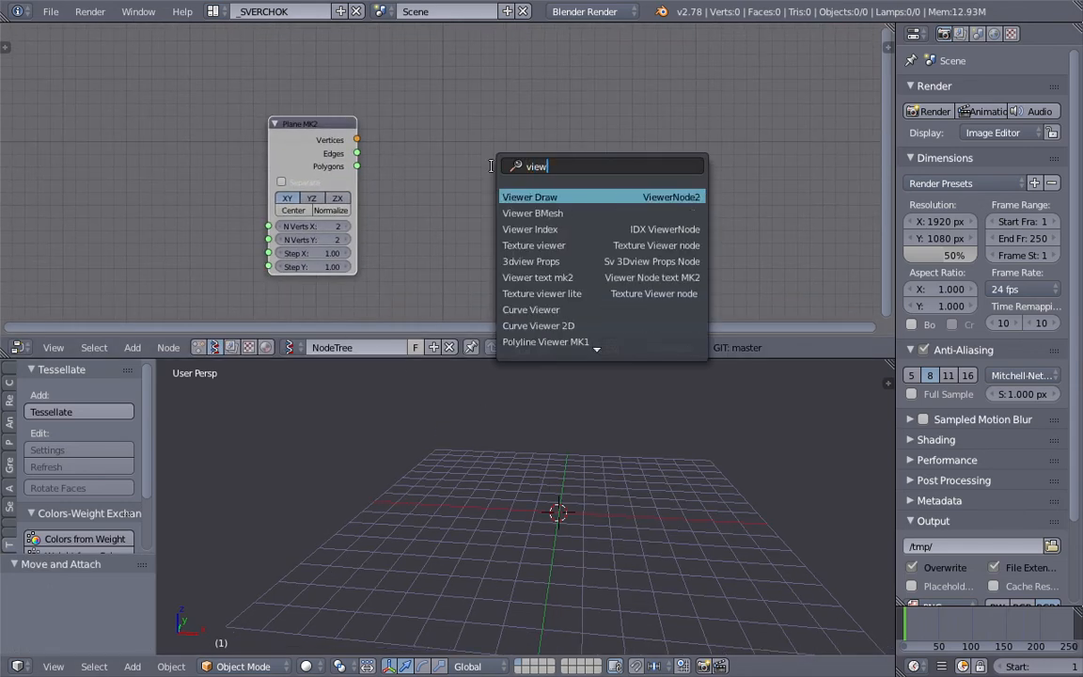
key("Down")
key("Return")
left_click(462, 87)
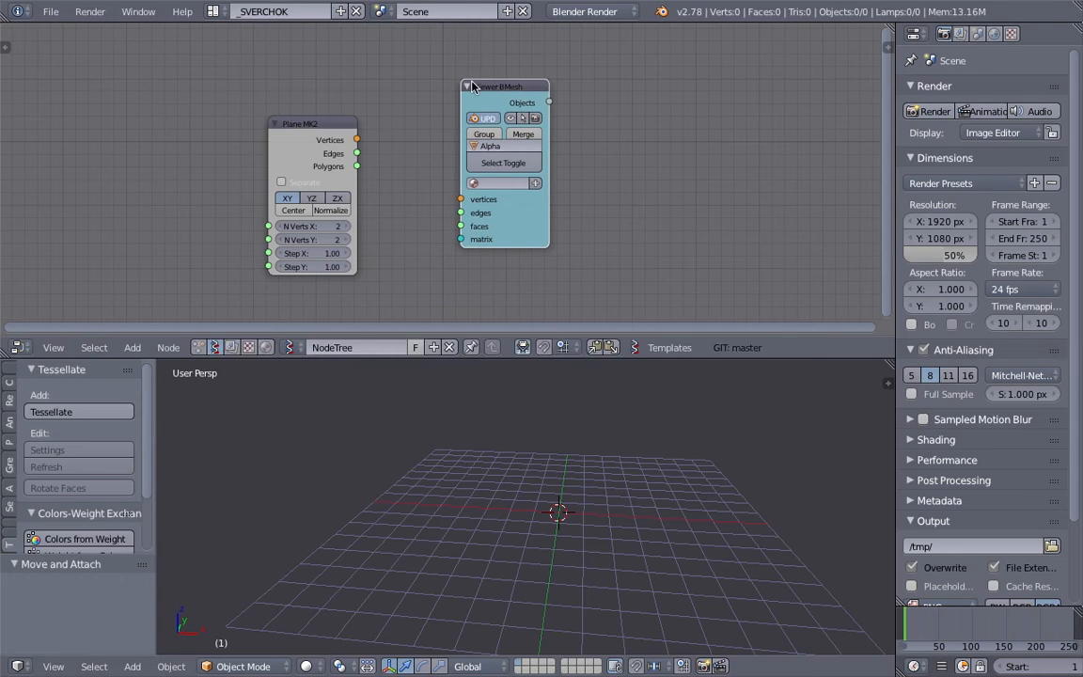
Link the plane's Vertices and Polygons outputs to the viewer's vertices and faces inputs.
left_click_drag(357, 141, 461, 200)
left_click_drag(357, 165, 461, 226)
middle_click_drag(564, 460, 584, 500)
middle_click_drag(585, 499, 520, 501, "shift")
scroll(520, 501, "up", 2)
Set the plane to 4 by 4 vertices, center it on the origin, and display the viewport in wireframe.
left_click_drag(318, 227, 318, 239)
key("Return")
middle_click_drag(537, 508, 503, 517)
left_click(304, 211)
mouse_move(672, 491)
middle_mouse_down()
mouse_move(651, 506)
mouse_move(501, 493)
mouse_move(513, 504)
mouse_move(511, 535)
middle_mouse_up()
key("z")
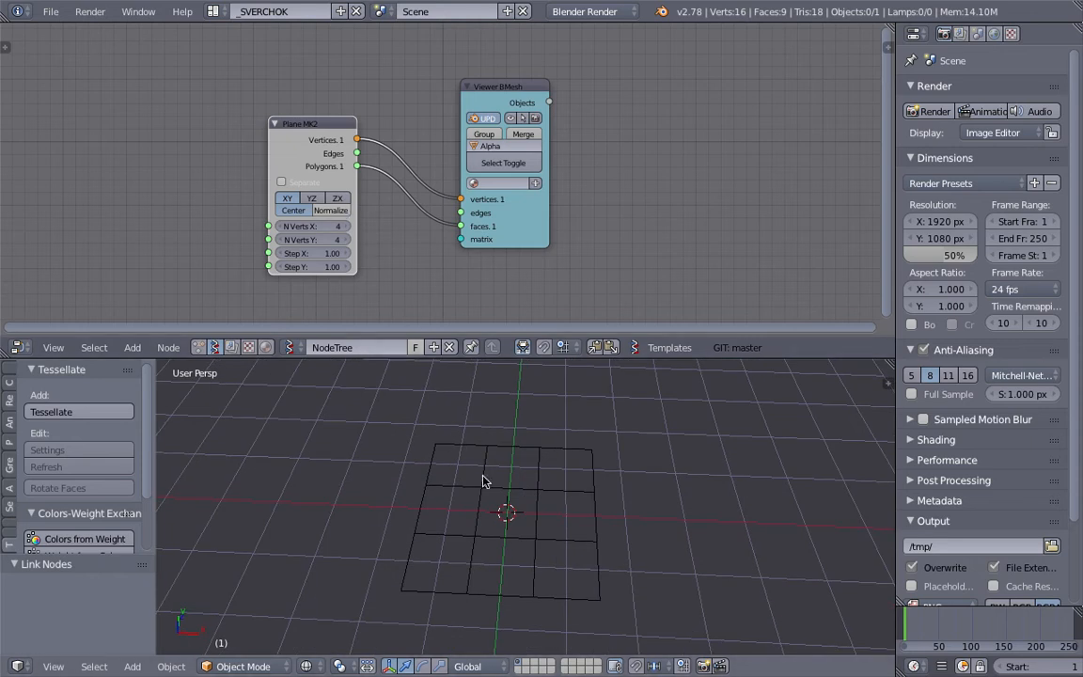
Spread the Plane MK2 and Viewer BMesh nodes apart, and show the selected plane object in solid shading.
middle_click_drag(523, 482, 564, 468)
left_click_drag(537, 228, 600, 197)
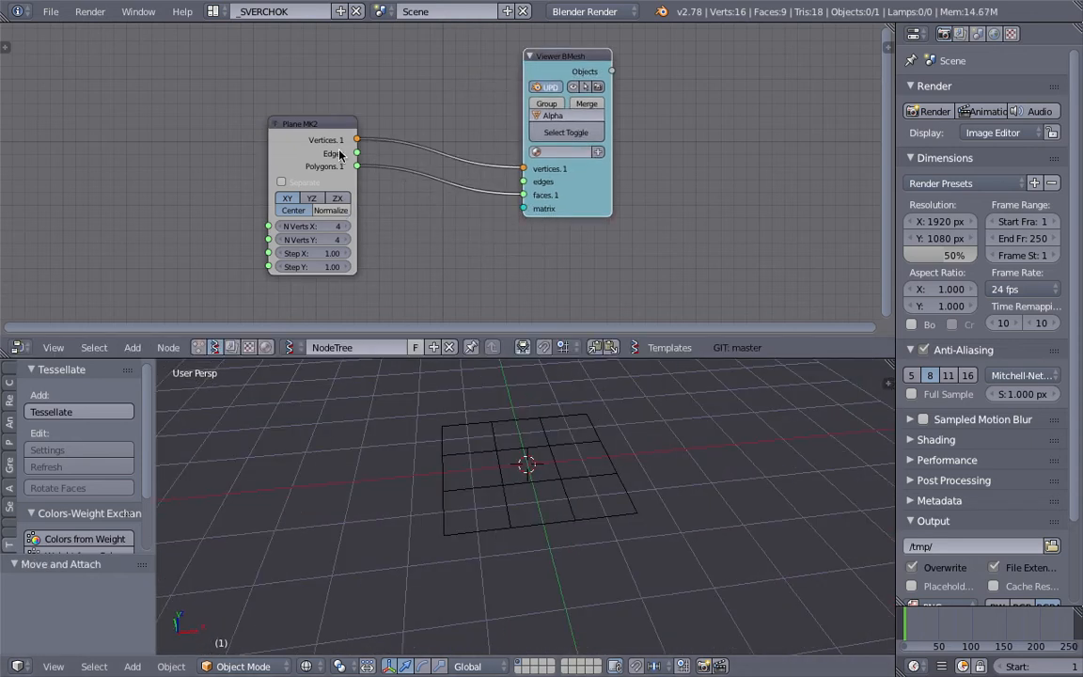
left_click_drag(336, 153, 367, 108)
right_click(573, 491)
mouse_move(572, 491)
middle_mouse_down()
mouse_move(609, 477)
mouse_move(576, 502)
middle_mouse_up()
key("z")
Save the Blender file on the Desktop as sv_tictactoe_001.
key("ctrl+s")
left_click(331, 76)
type("sv_tictactoe_001")
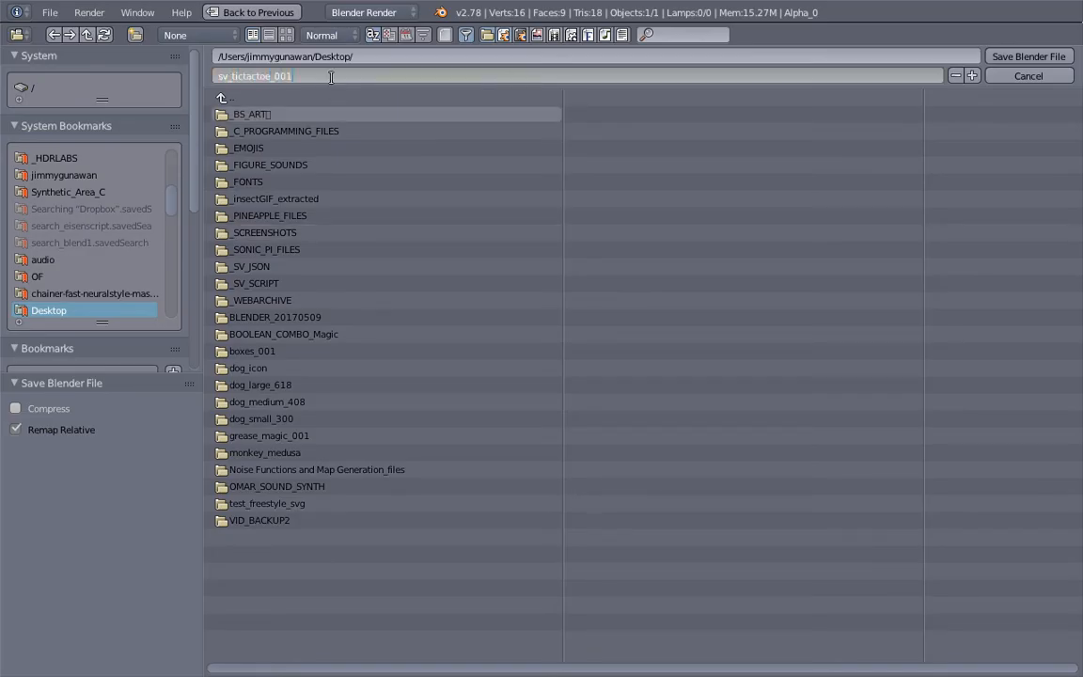
key("Return")
left_click(1029, 57)
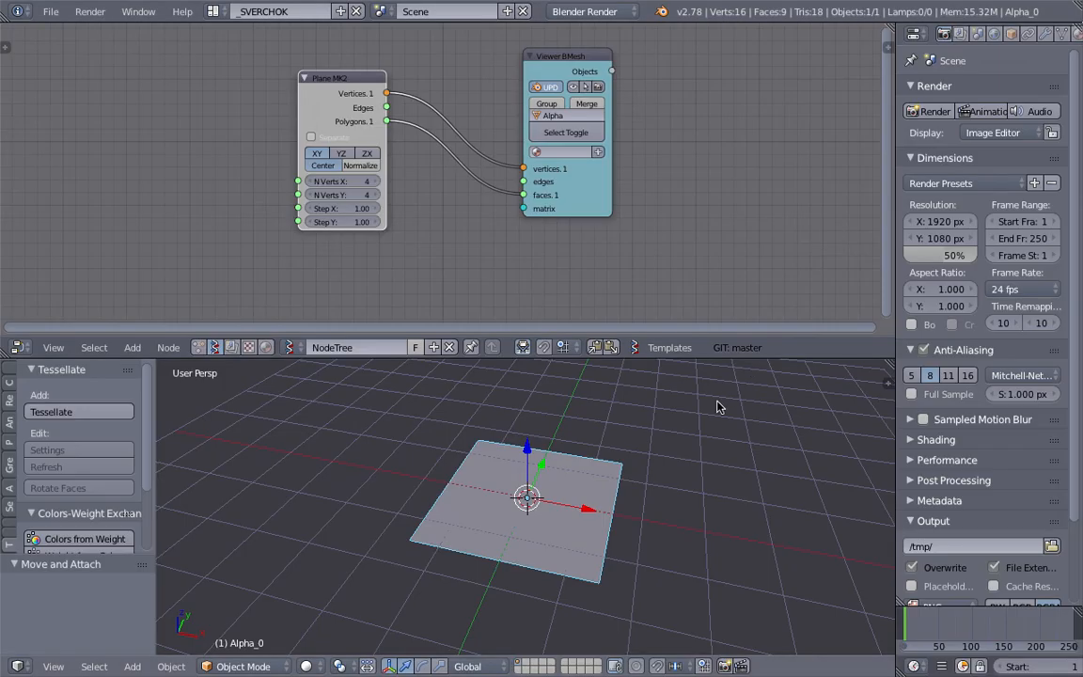
Enlarge the 3D viewport slightly at the expense of the node editor area.
middle_click_drag(542, 437, 496, 517)
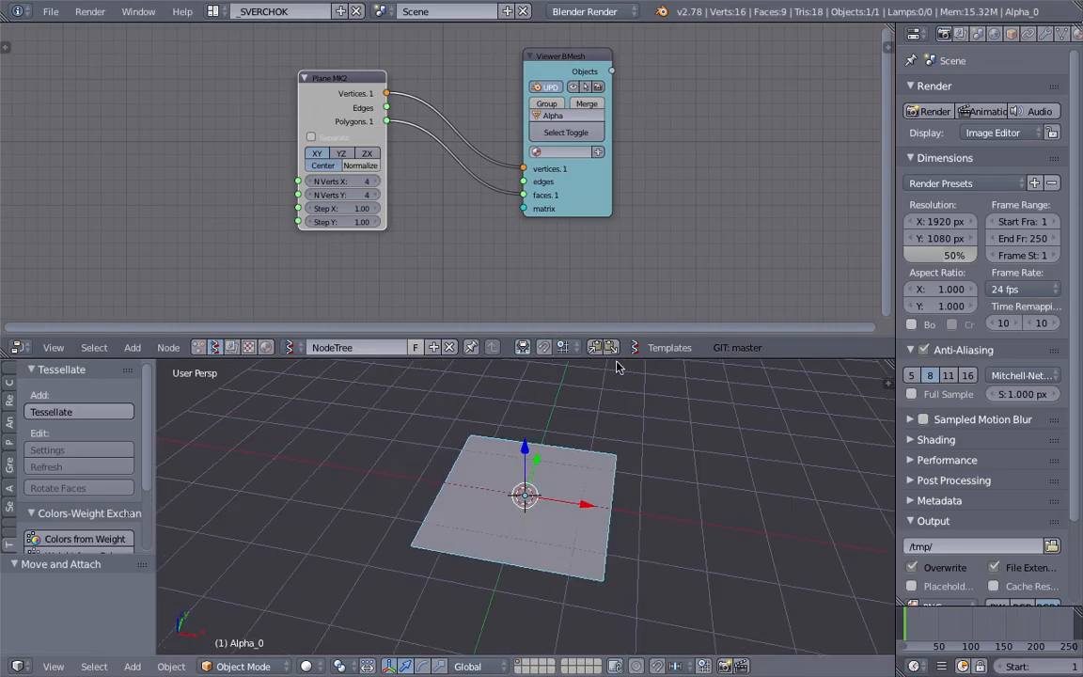
left_click_drag(617, 358, 601, 342)
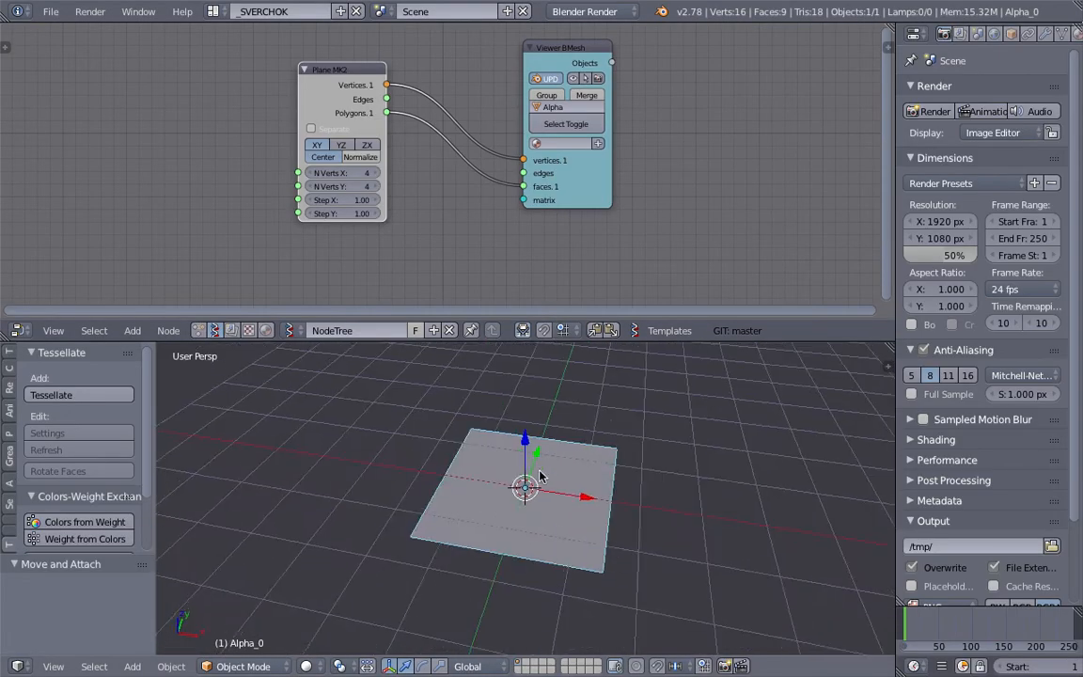
middle_click_drag(540, 476, 541, 471)
middle_click_drag(464, 487, 515, 483)
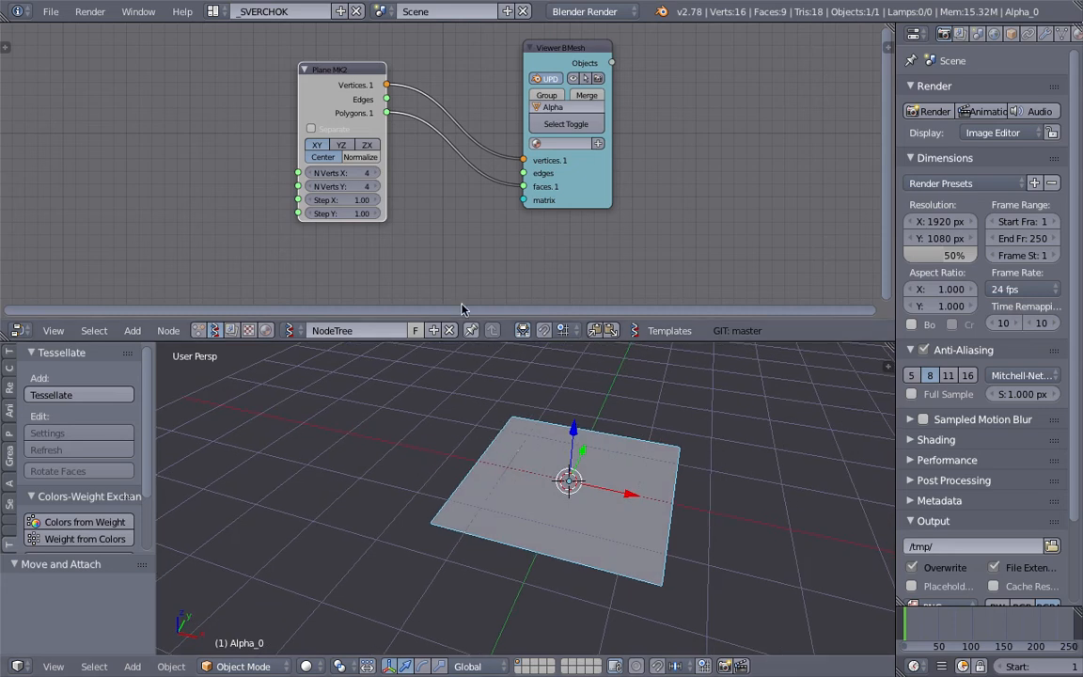
Add a Box node in the empty space beyond the first viewer node.
scroll(433, 278, "right", 4, "ctrl")
key("space")
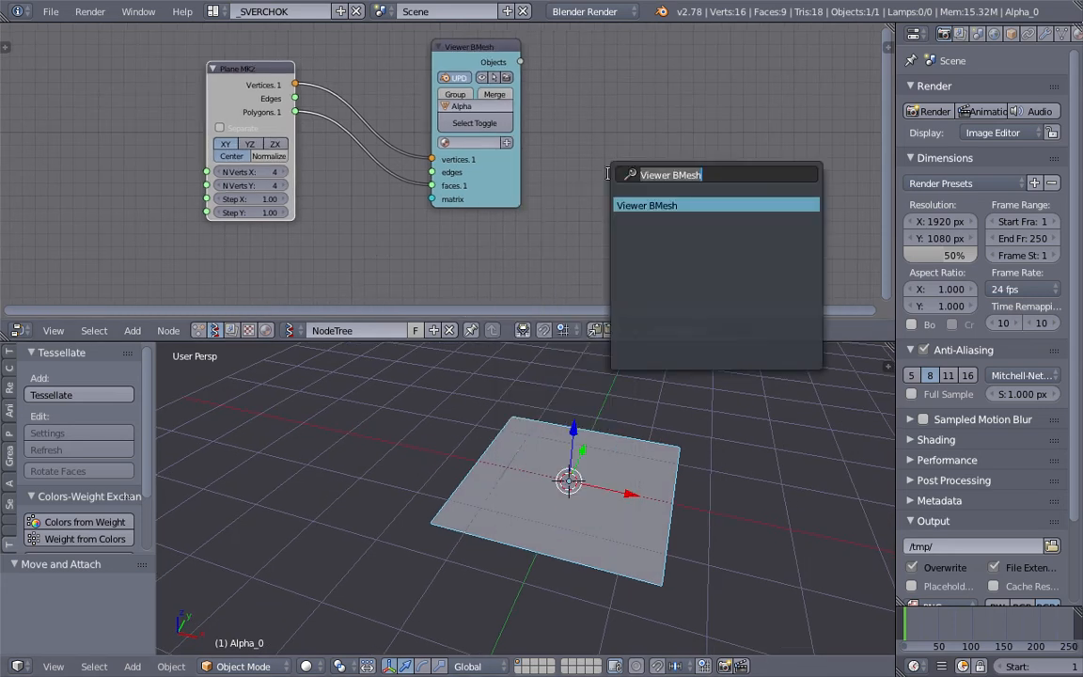
type("box")
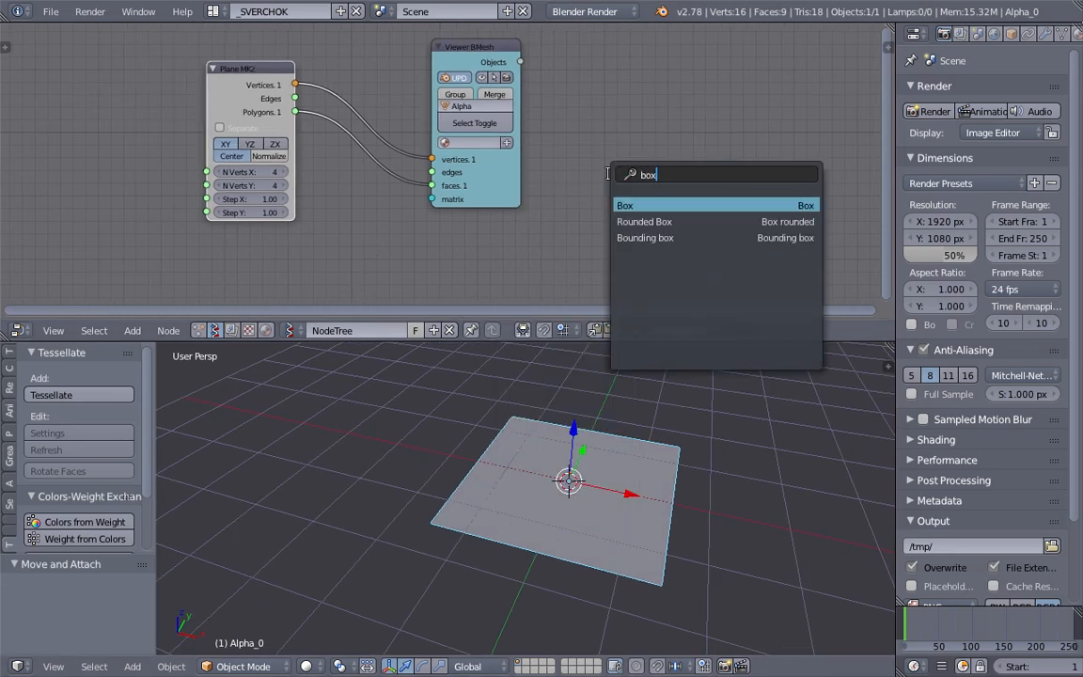
key("Return")
left_click(614, 156)
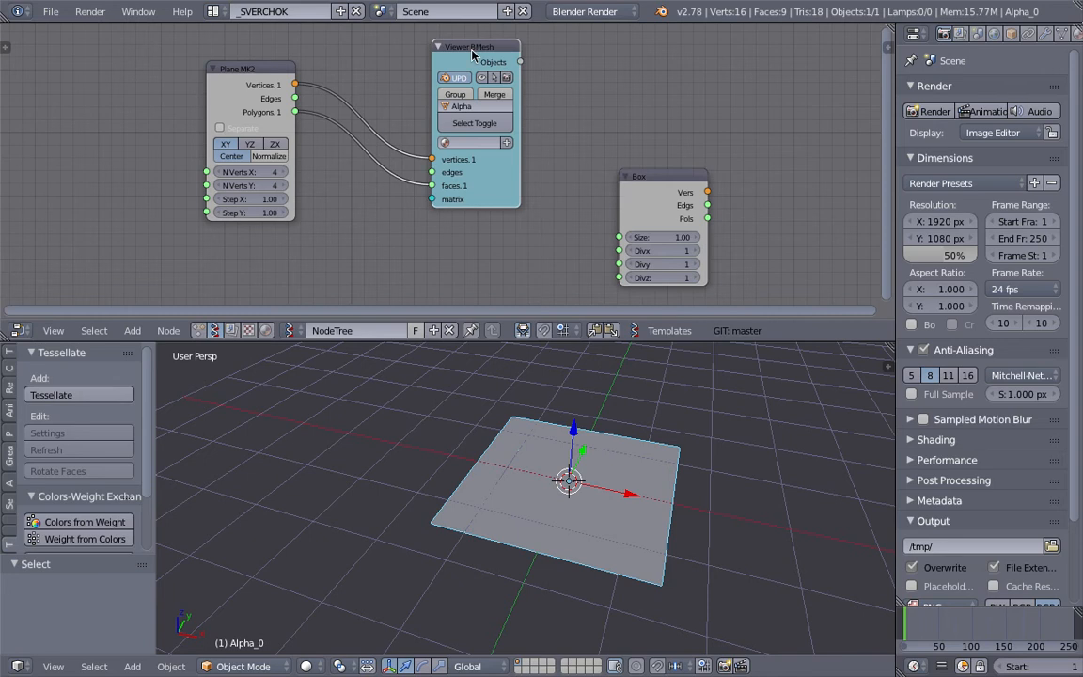
Add a second Viewer BMesh node for the box.
key("shift+a")
left_click(691, 94)
type("view")
key("Down")
key("Return")
left_click(715, 111)
Rearrange the nodes to make room around the Box node and the Beta viewer.
scroll(428, 77, "up", 2)
middle_click_drag(715, 110, 452, 139)
scroll(442, 136, "up", 2)
scroll(380, 123, "down", 2)
middle_click_drag(226, 86, 281, 112)
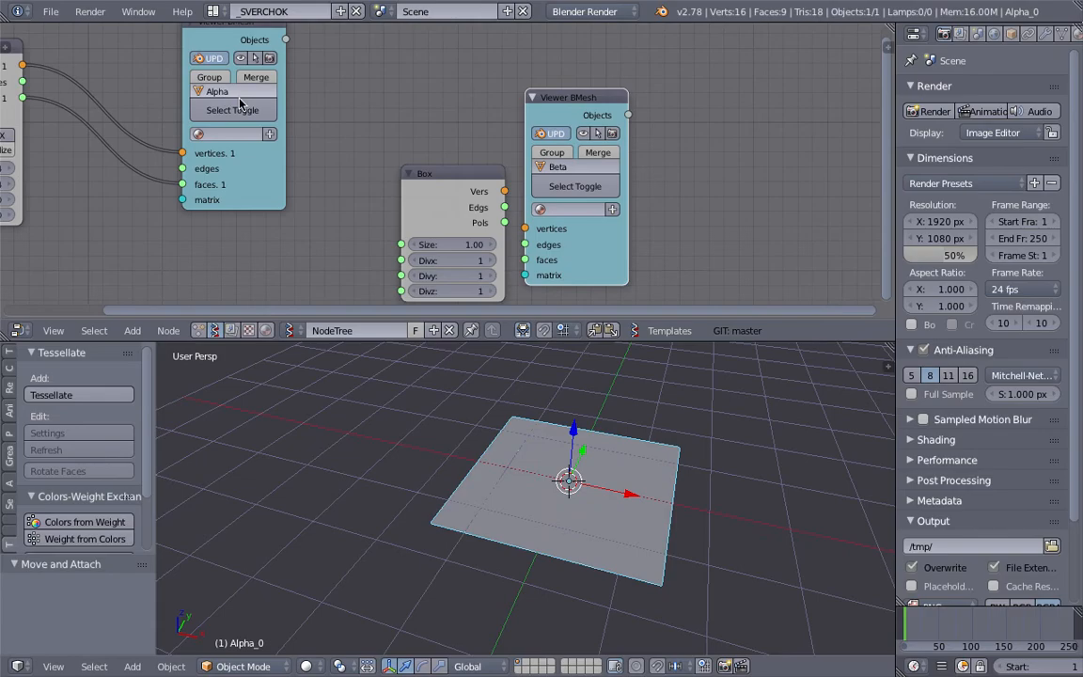
left_click_drag(284, 174, 254, 173)
middle_click_drag(255, 173, 273, 191)
left_click_drag(588, 115, 619, 100)
left_click_drag(275, 139, 322, 139)
middle_click_drag(405, 135, 415, 110)
Link the box's Vers and Pols outputs to the Beta viewer's vertices and faces, and space the two nodes apart.
left_click(517, 181)
left_click_drag(532, 185, 590, 239)
left_click_drag(635, 244, 721, 237)
middle_click_drag(653, 487, 569, 513)
scroll(648, 471, "up", 2)
left_click_drag(500, 180, 452, 165)
left_click_drag(754, 220, 799, 211)
Add an Extrude Separate Faces node between the Box node and the Beta viewer.
middle_click_drag(666, 158, 600, 168)
key("shift+a")
left_click(513, 143)
type("extru")
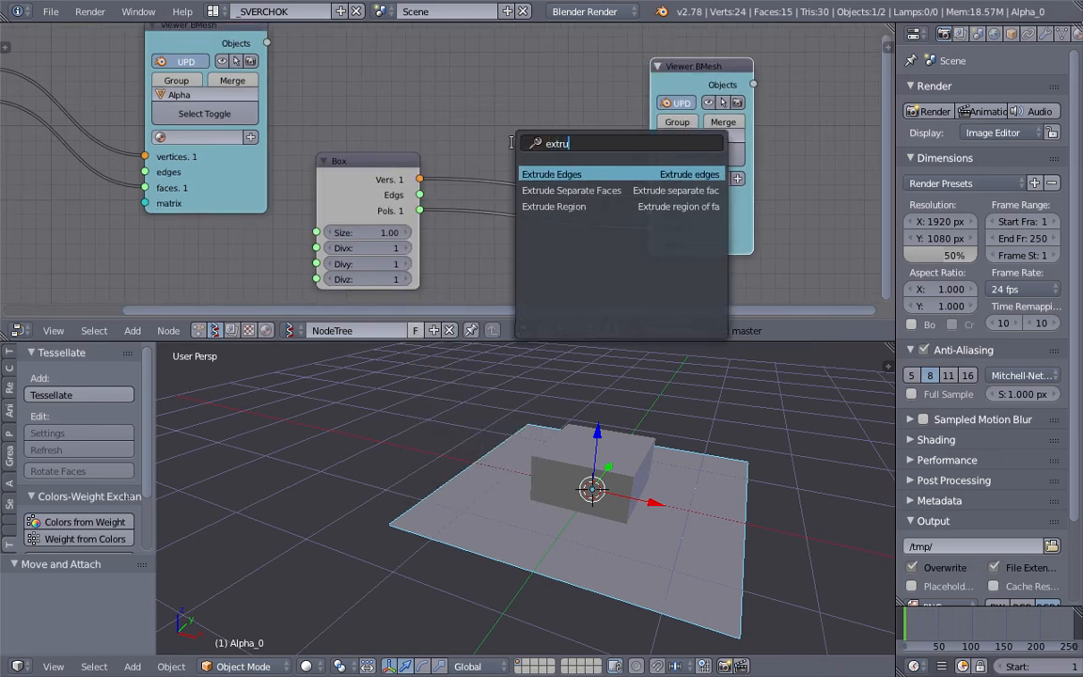
key("Down")
key("Return")
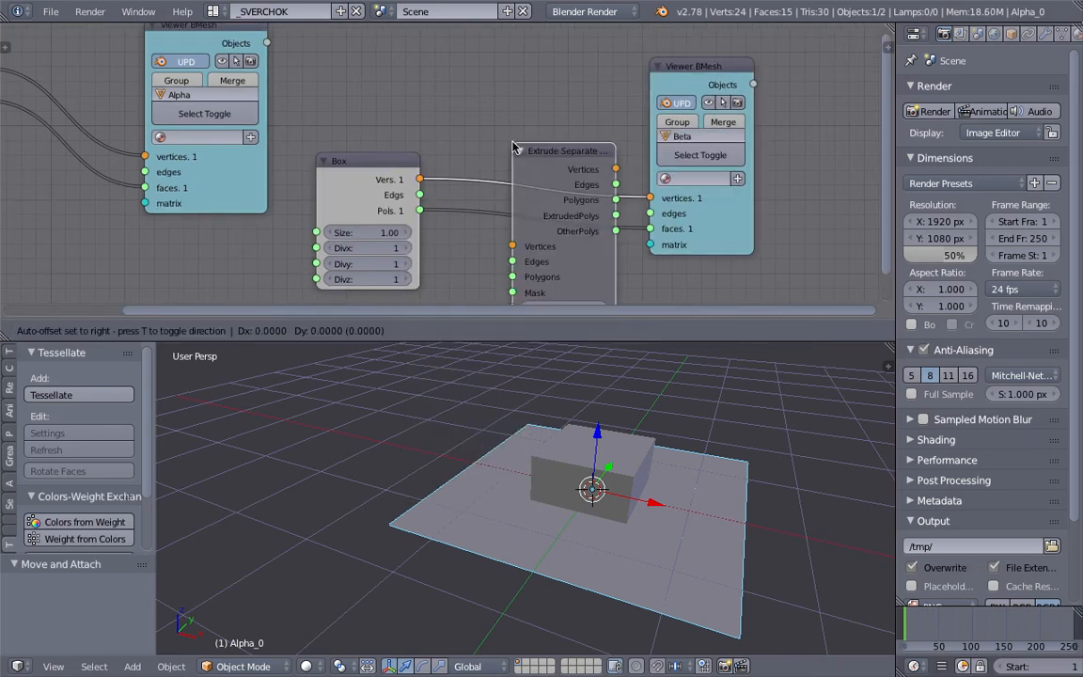
left_click(505, 77)
Route the box's vertices and polygons through the Extrude Separate Faces node into the Beta viewer, and tidy the node spacing.
left_click_drag(591, 136, 650, 229)
left_click_drag(420, 211, 489, 215)
middle_click_drag(580, 451, 628, 449)
left_click_drag(700, 234, 767, 217)
left_click_drag(530, 116, 577, 143)
middle_click_drag(568, 258, 572, 228)
Set the height of the Extrude Separate Faces node to 1.00 and check the extruded box from several angles.
left_click_drag(591, 238, 596, 239)
right_click(677, 491)
middle_click_drag(677, 491, 648, 455)
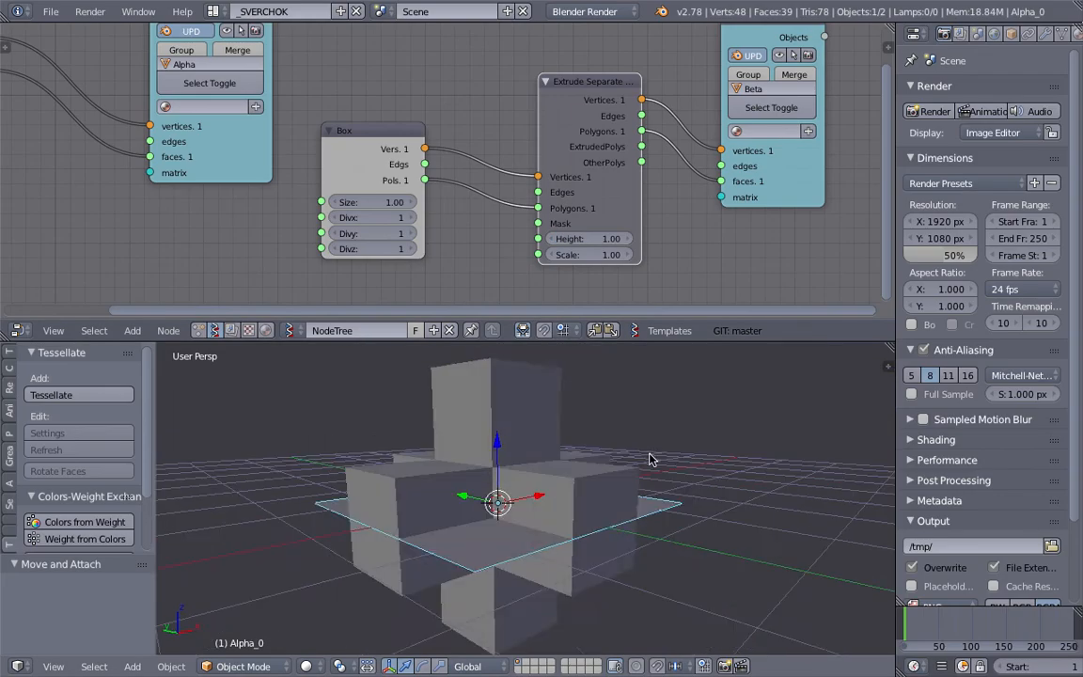
scroll(548, 429, "down", 2)
middle_click_drag(548, 429, 580, 460)
middle_click_drag(485, 473, 620, 515)
right_click(552, 467)
middle_click_drag(551, 466, 602, 482)
scroll(112, 137, "down", 2)
Set the plane's Step X and Step Y to 2 and check its grid in wireframe.
middle_click_drag(98, 132, 390, 173)
left_click_drag(338, 219, 341, 234)
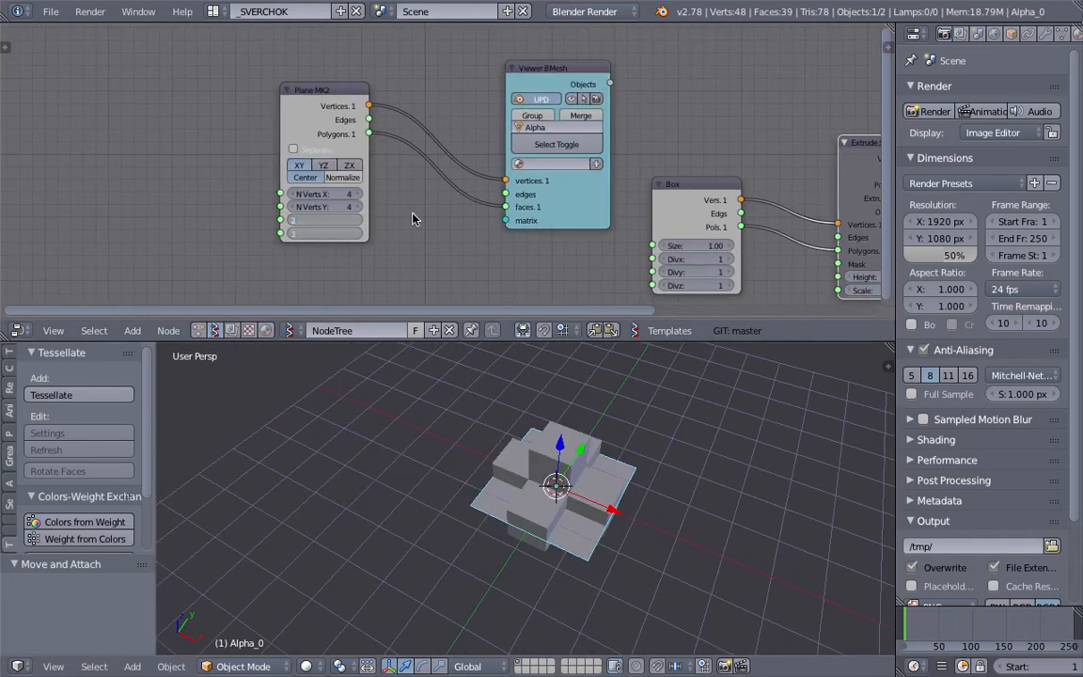
type("2")
key("Return")
middle_click_drag(573, 493, 613, 475)
key("z")
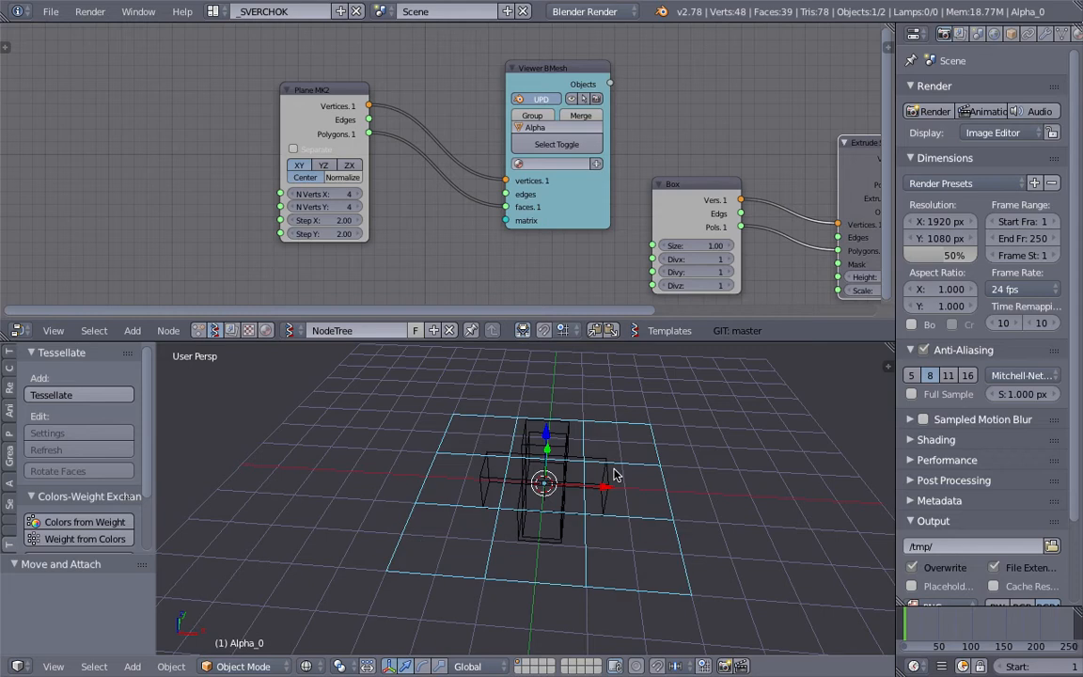
key("z")
Save the file over the existing version and fit all nodes in the node editor.
key("ctrl+s")
middle_click_drag(588, 478, 564, 458)
key("ctrl+s")
left_click(564, 458)
key("Home")
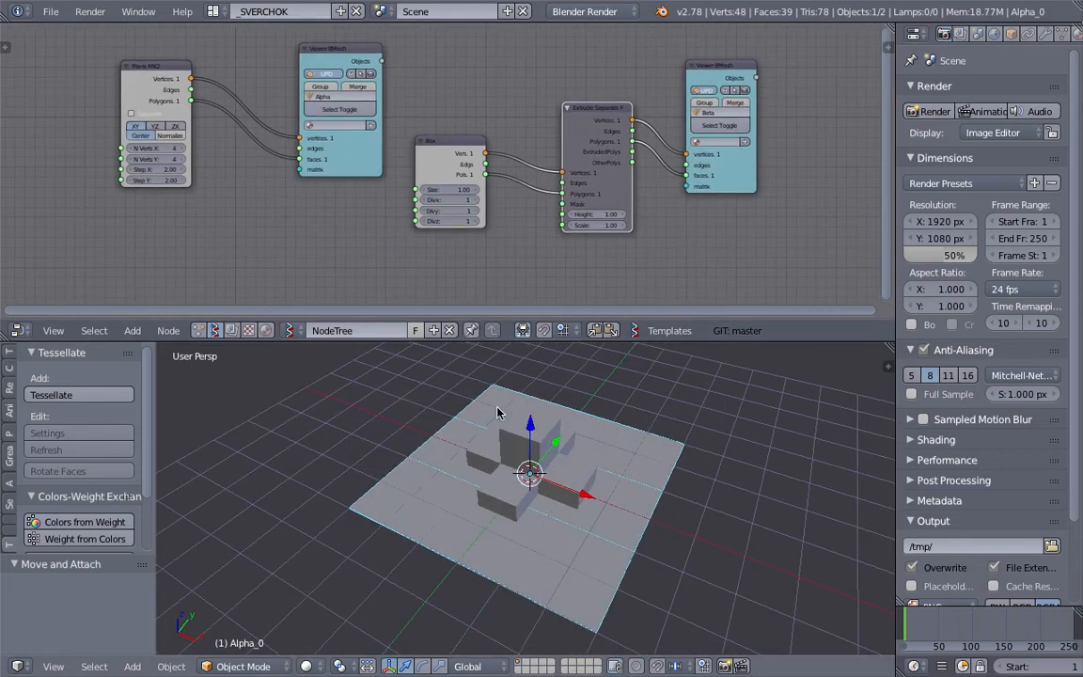
Tessellate the plane Alpha_0 with the extruded box Beta_0 as component, keeping the default settings.
right_click(547, 449)
middle_click_drag(548, 449, 553, 410)
right_click(617, 462, "shift")
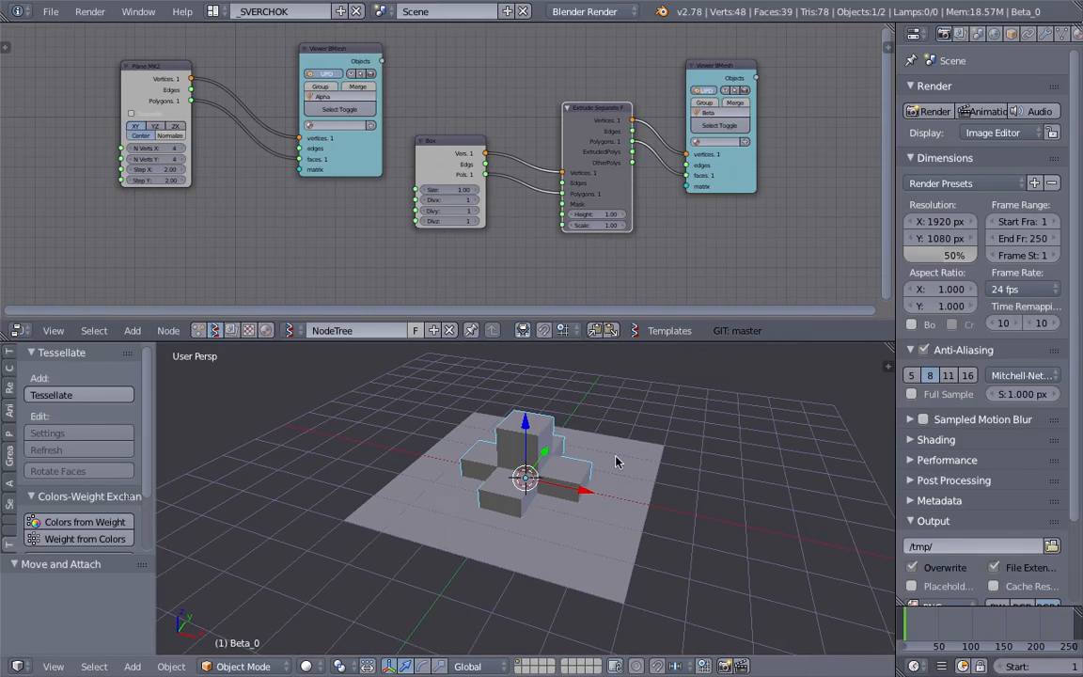
left_click(73, 397)
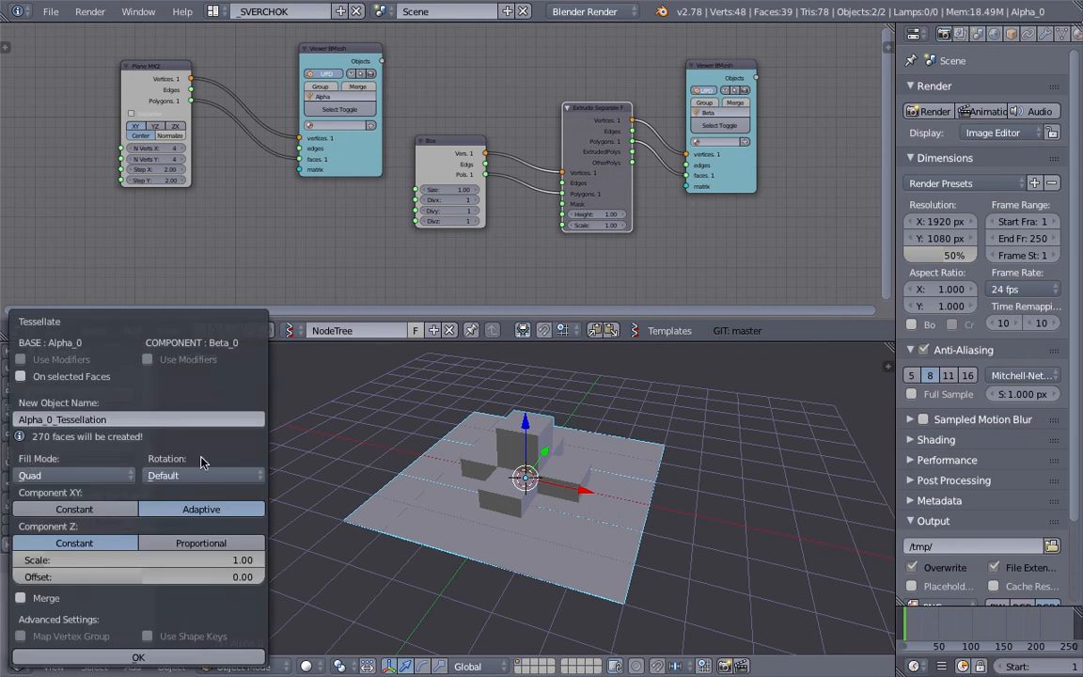
left_click(141, 658)
scroll(571, 508, "up", 5)
middle_click_drag(625, 537, 602, 453)
key("z")
key("z")
middle_click_drag(588, 508, 567, 558)
right_click(629, 512)
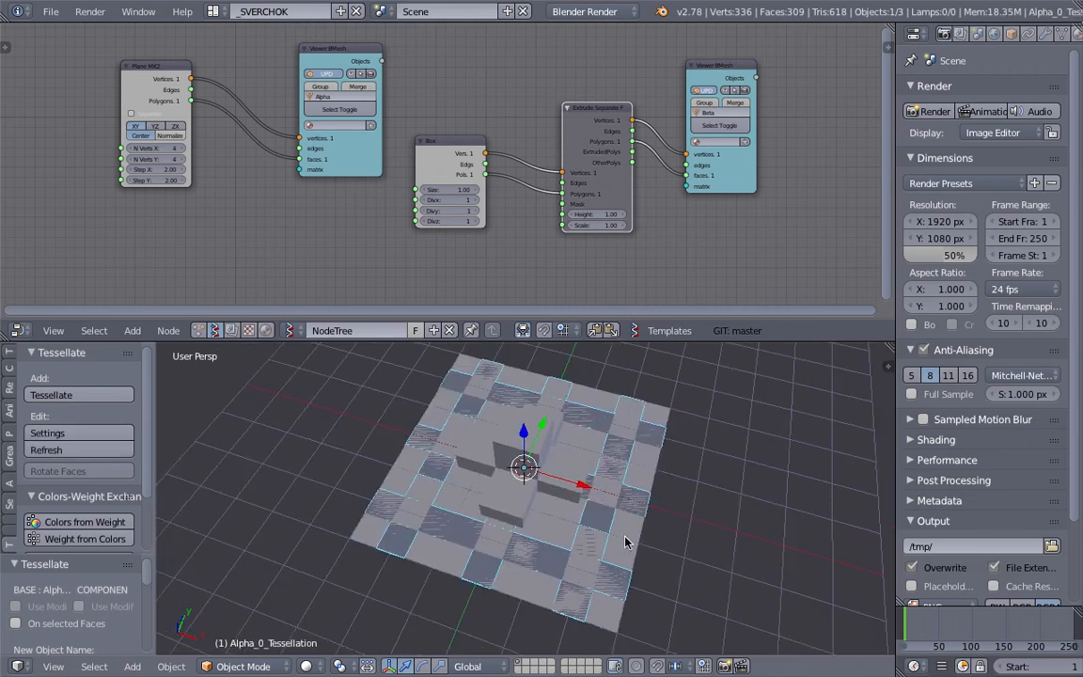
Enable normal calculation in the properties of the Alpha Viewer BMesh node.
scroll(377, 135, "up", 2)
scroll(377, 132, "up", 1)
left_click_drag(157, 66, 167, 75)
left_click_drag(366, 58, 322, 74)
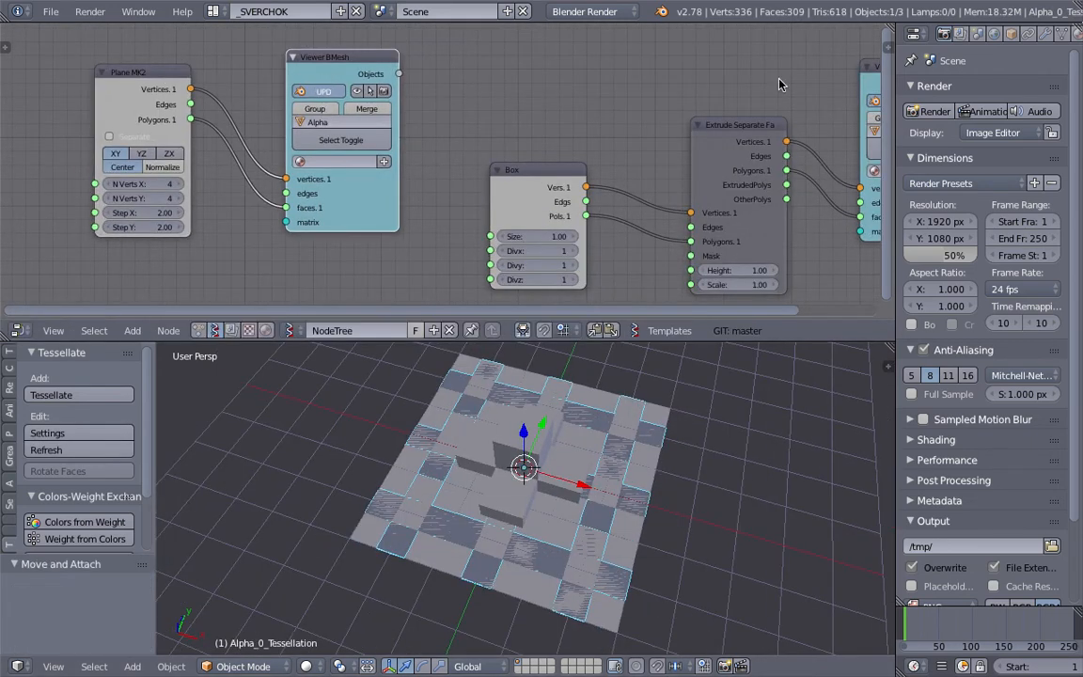
left_click(886, 54)
scroll(787, 145, "down", 6)
scroll(790, 160, "up", 2)
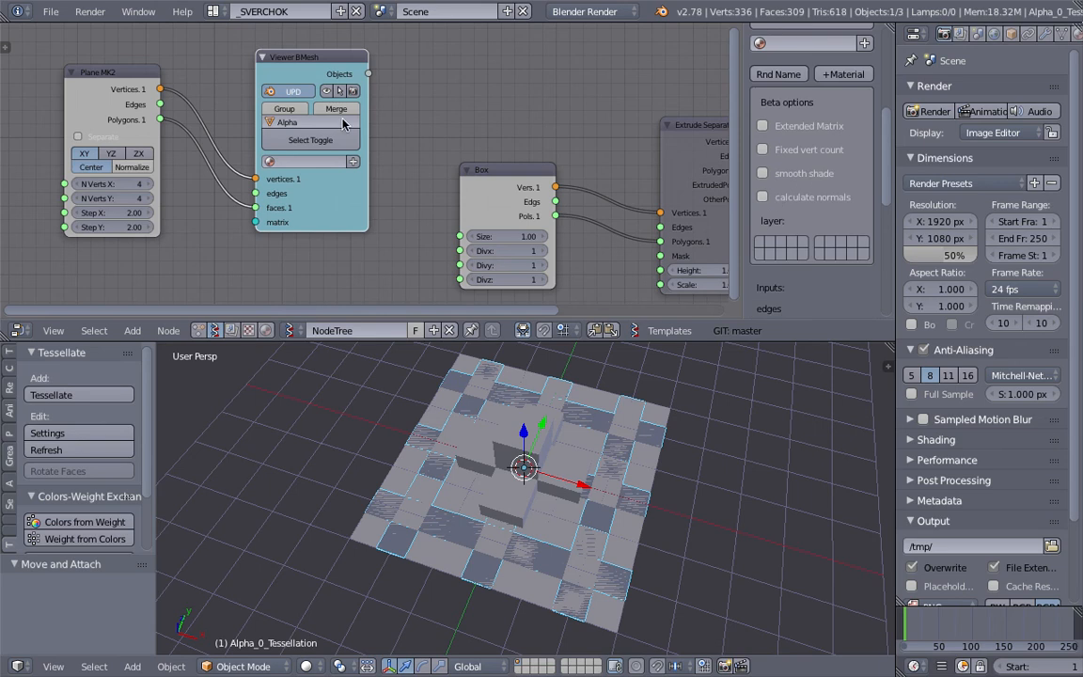
left_click(782, 201)
Refresh the tessellated object, saving the file before and after.
middle_click_drag(496, 155, 426, 141)
key("ctrl+s")
left_click(443, 143)
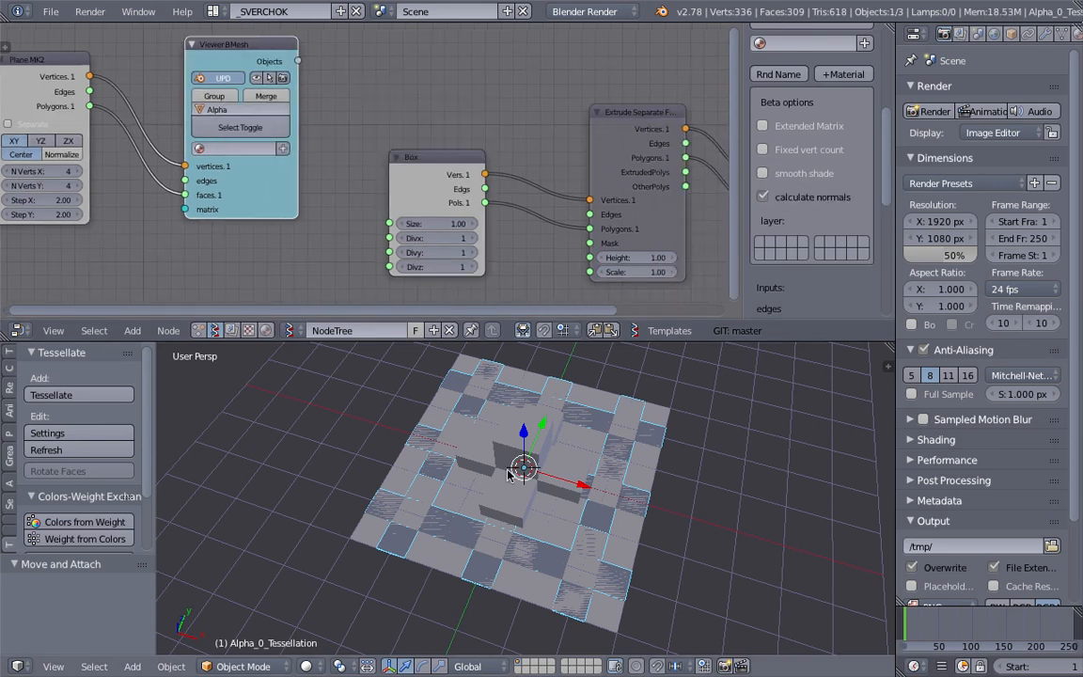
middle_click_drag(509, 475, 534, 462)
left_click(42, 449)
middle_click_drag(470, 452, 565, 504)
key("ctrl+s")
left_click(565, 503)
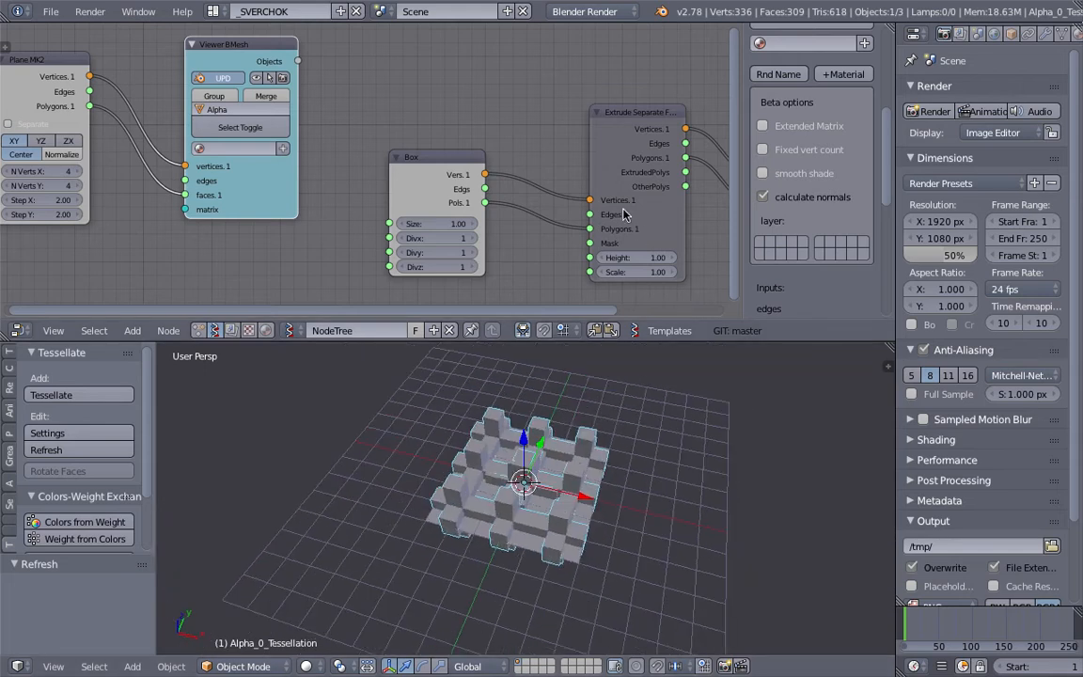
Enable normal calculation for the Beta Viewer BMesh node and hide the node properties sidebar.
middle_click_drag(613, 200, 463, 213)
left_click(640, 83)
left_click(787, 195)
left_click(139, 84)
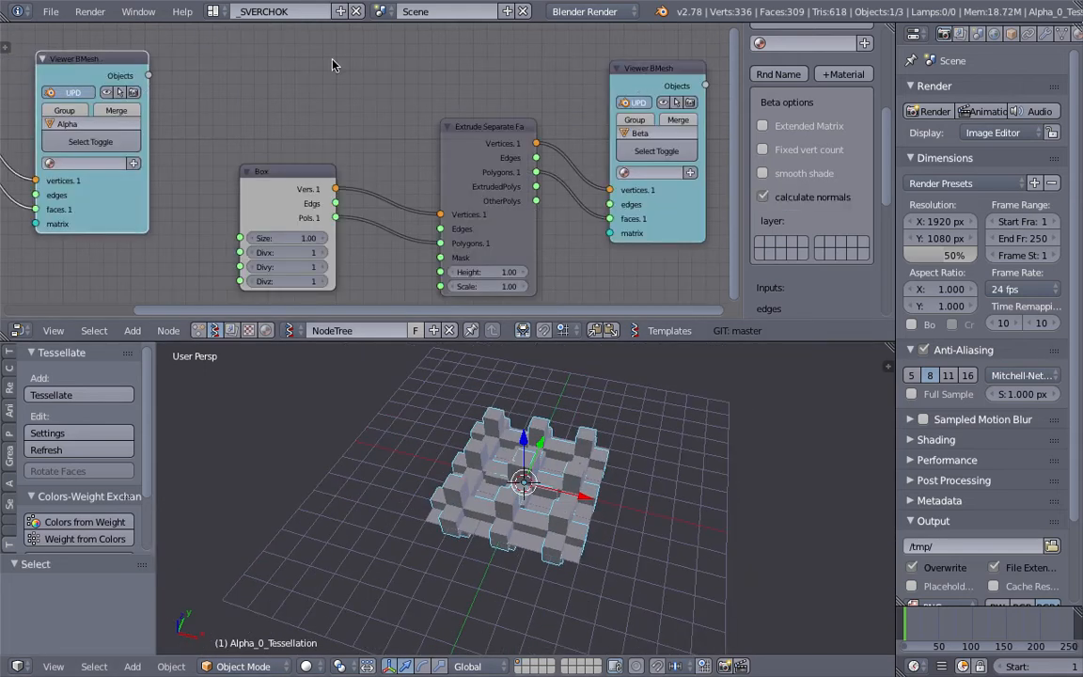
left_click(631, 69)
middle_click_drag(627, 117, 731, 115)
key("n")
Save the file over the existing version and review the tessellated grid from above.
scroll(636, 436, "down", 4)
middle_click_drag(634, 441, 610, 445)
key("ctrl+s")
left_click(609, 443)
middle_click_drag(308, 246, 423, 240)
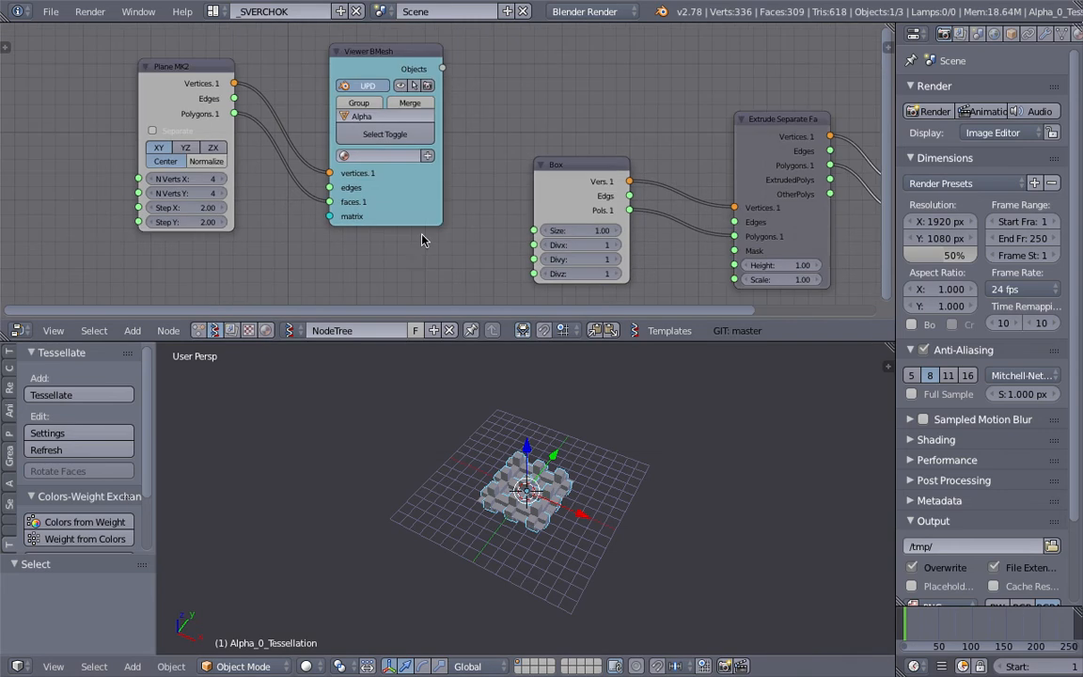
scroll(489, 460, "up", 2)
middle_click_drag(479, 463, 542, 515)
scroll(545, 486, "up", 2)
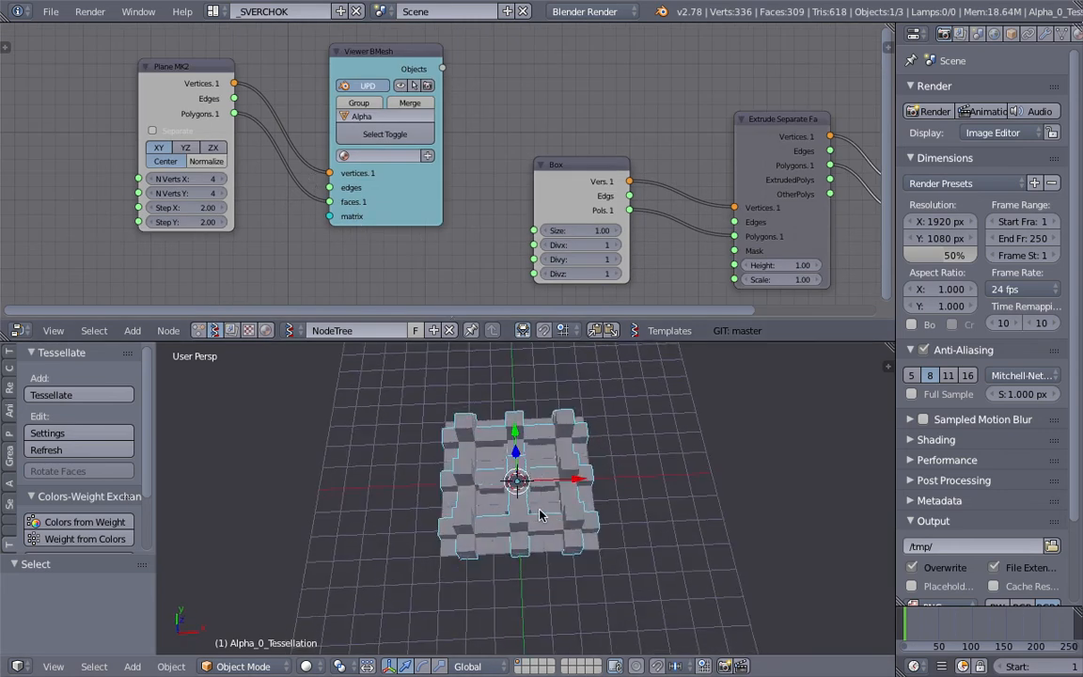
key("ctrl+s")
left_click(549, 515)
scroll(602, 508, "down", 2)
scroll(592, 506, "up", 1)
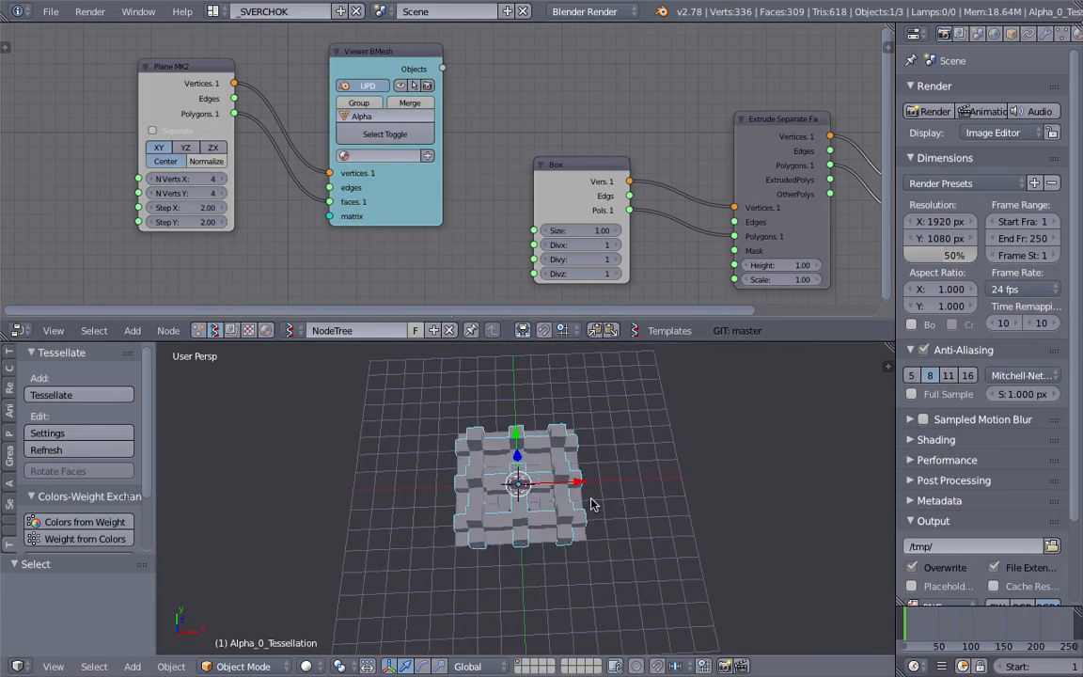
left_click(646, 473)
key("ctrl+s")
left_click(719, 477)
Add a Matrix in node and link its output to the matrix input of the Alpha Viewer BMesh node.
middle_click_drag(191, 257, 430, 242)
key("shift+a")
left_click(273, 166)
type("matrix i")
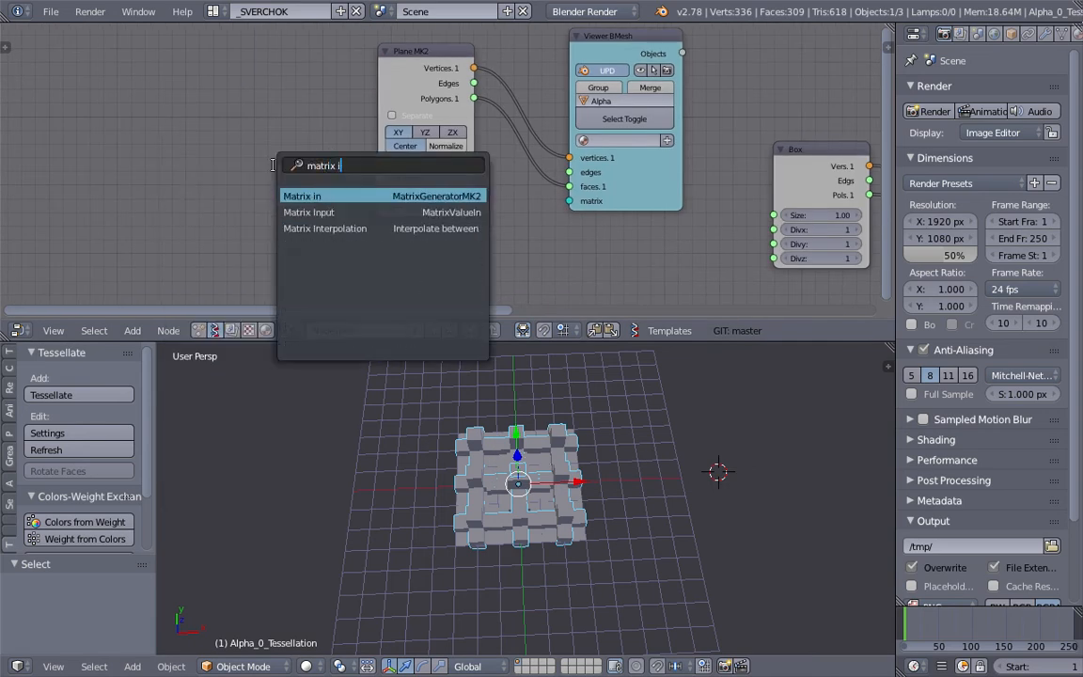
key("Return")
left_click(237, 187)
left_click_drag(331, 211, 569, 200)
Add a Vector in node, load the 3D cursor position into it and link it to the Matrix in node's Location.
key("alt+space")
type("vector")
key("Down")
key("Down")
key("Return")
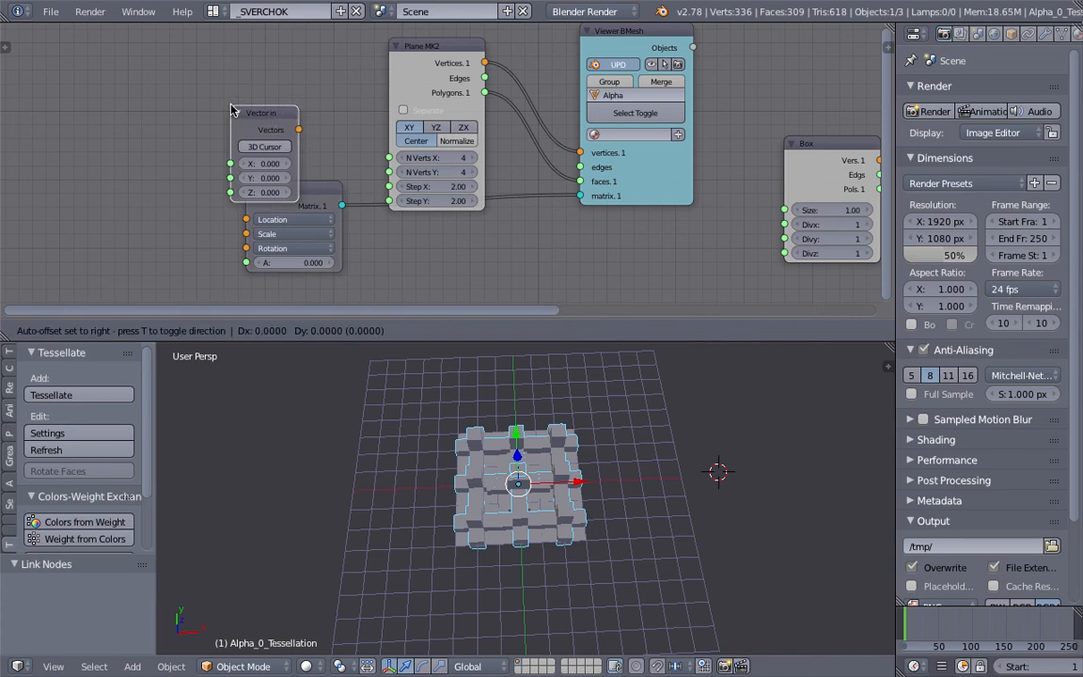
left_click(106, 162)
left_click(122, 197)
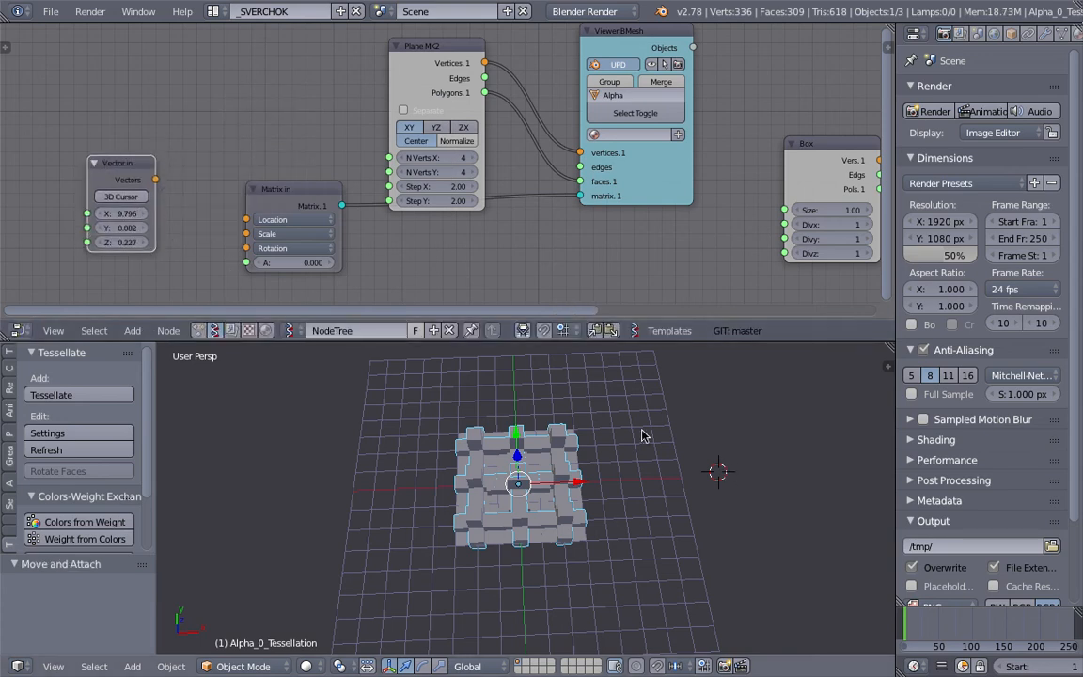
left_click_drag(155, 178, 246, 219)
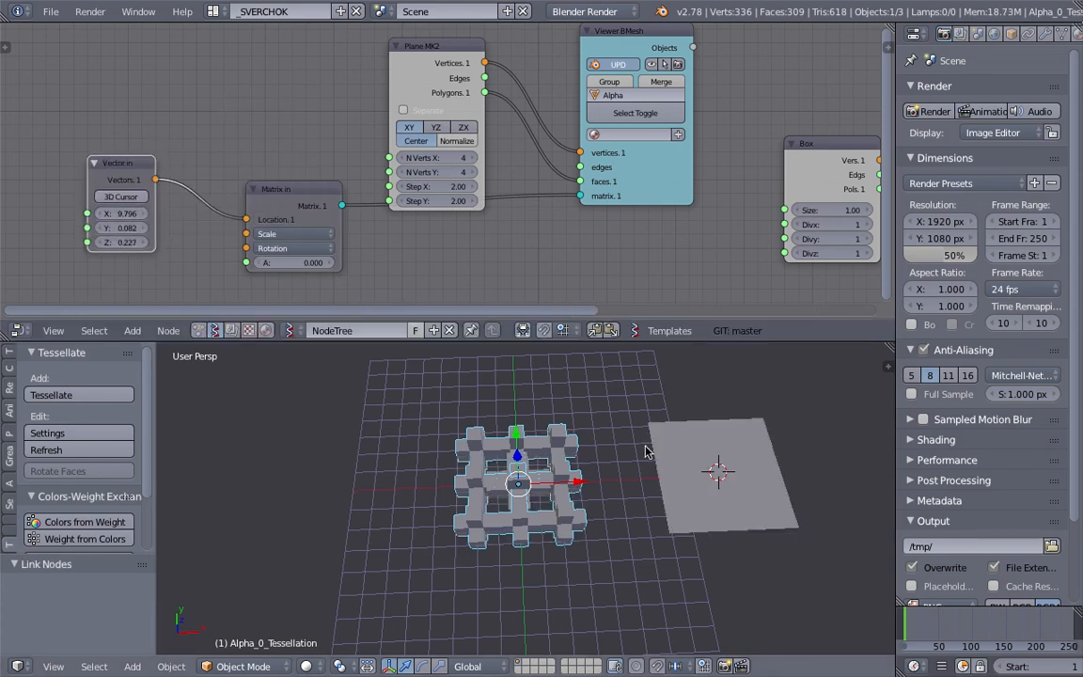
Save the file, refresh the existing Alpha_0_Tessellation object and check it against the relocated plane.
middle_click_drag(657, 446, 625, 454)
right_click(677, 453)
scroll(688, 445, "up", 2)
scroll(706, 451, "down", 2)
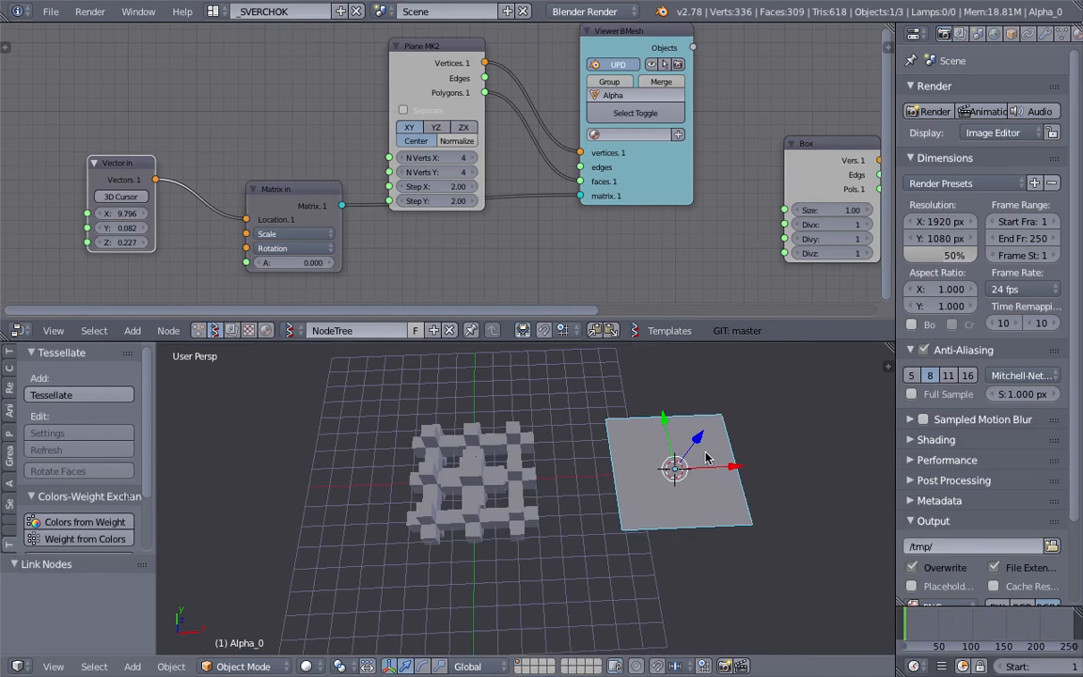
middle_click_drag(706, 452, 597, 477)
key("ctrl+s")
left_click(660, 476)
right_click(466, 435)
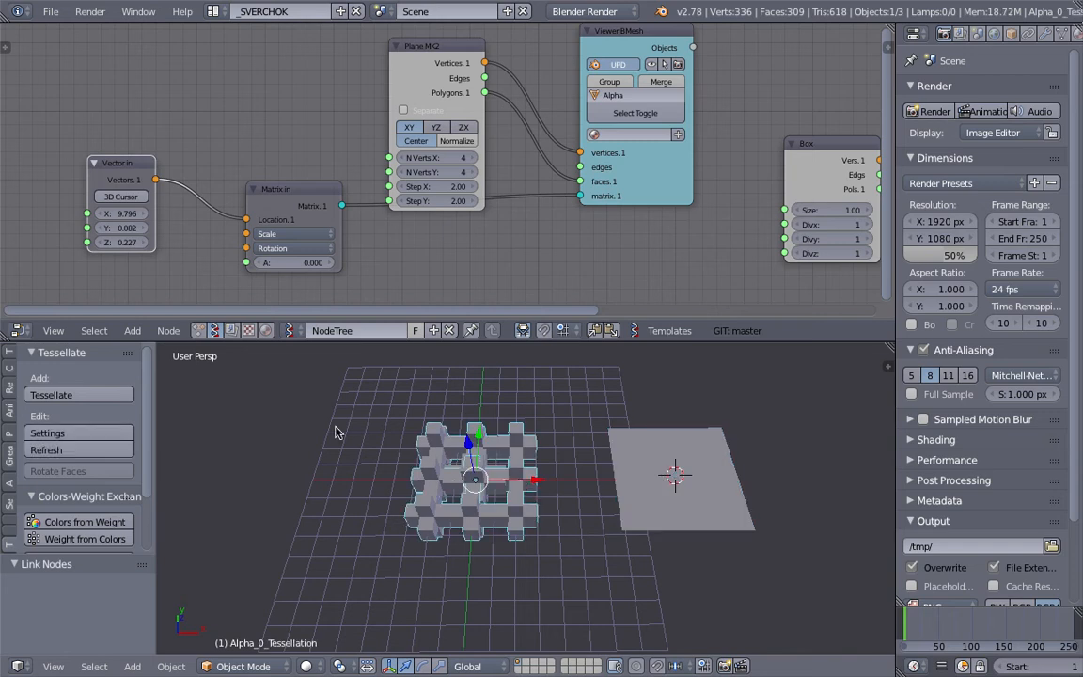
left_click(86, 451)
middle_click_drag(558, 463, 549, 446)
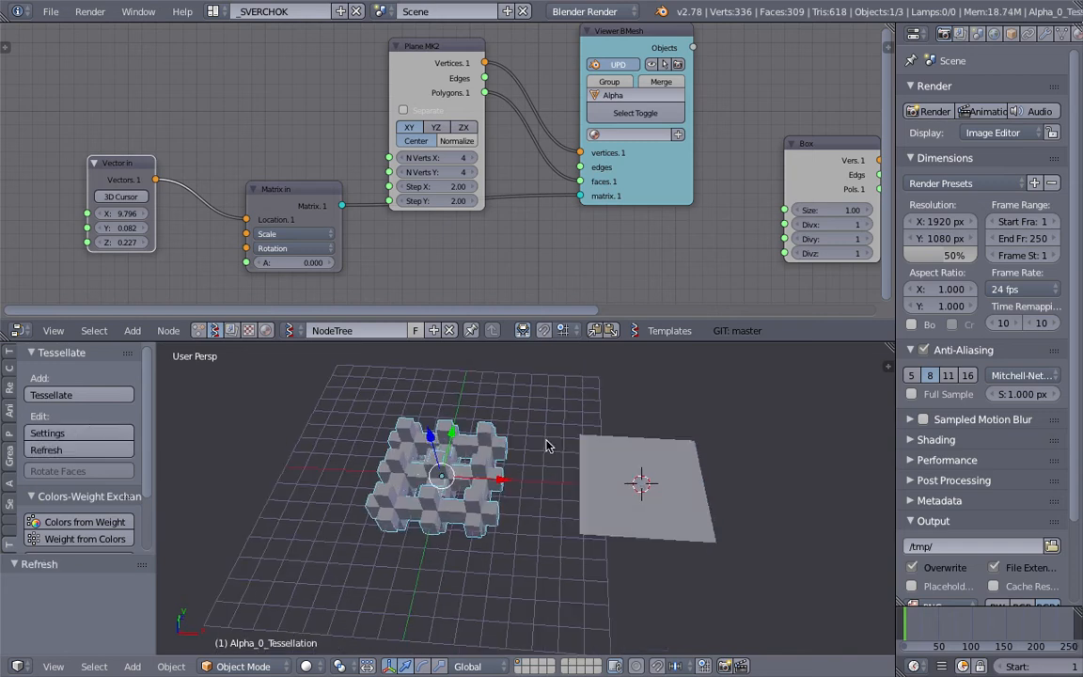
scroll(499, 488, "up", 2)
middle_click_drag(420, 483, 475, 479)
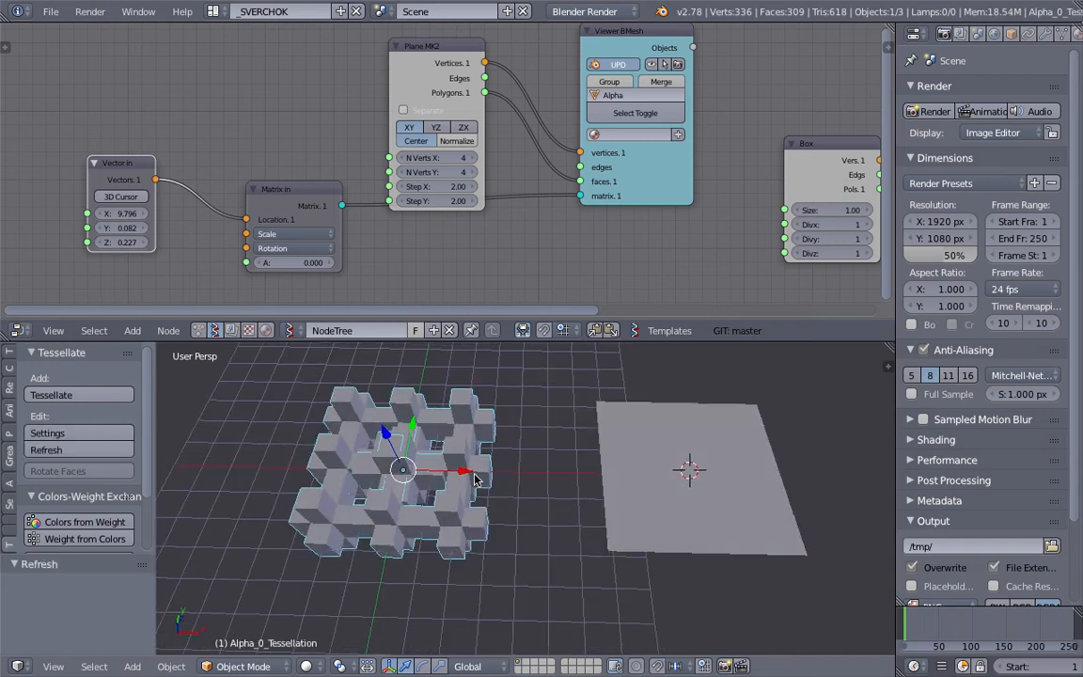
Delete the old Alpha_0_Tessellation object and save the file over the existing version.
key("Delete")
left_click(428, 471)
key("ctrl+s")
key("Return")
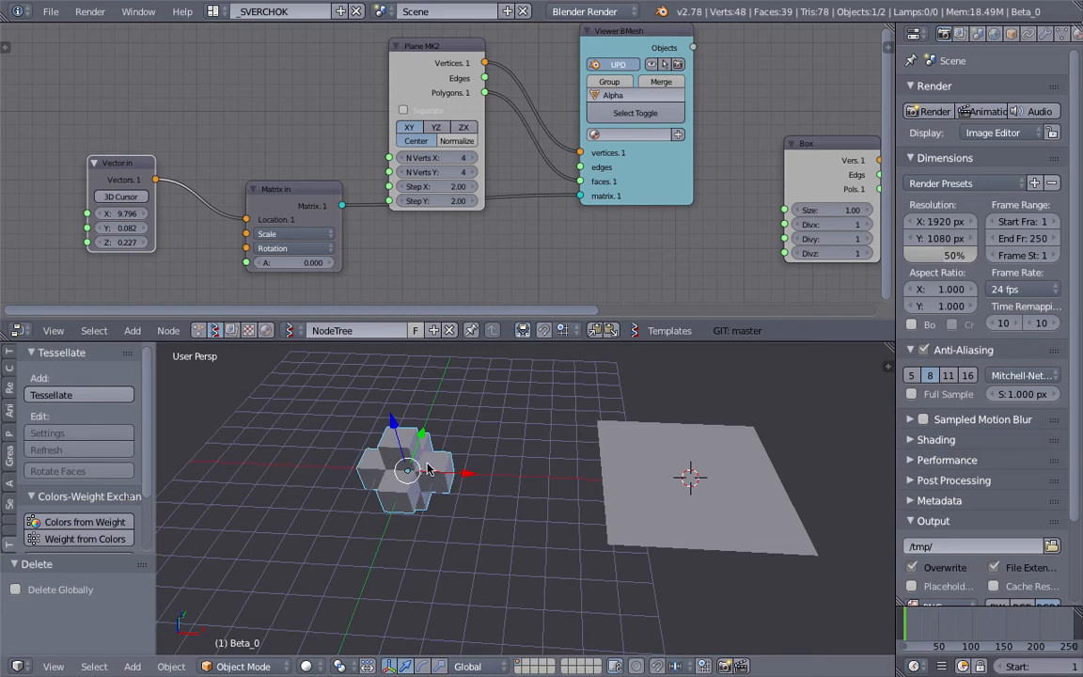
Tessellate the Alpha_0 plane with Beta_0 as component, keeping the default settings and the name Alpha_0_Tessellation.
right_click(649, 463, "shift")
left_click(85, 395)
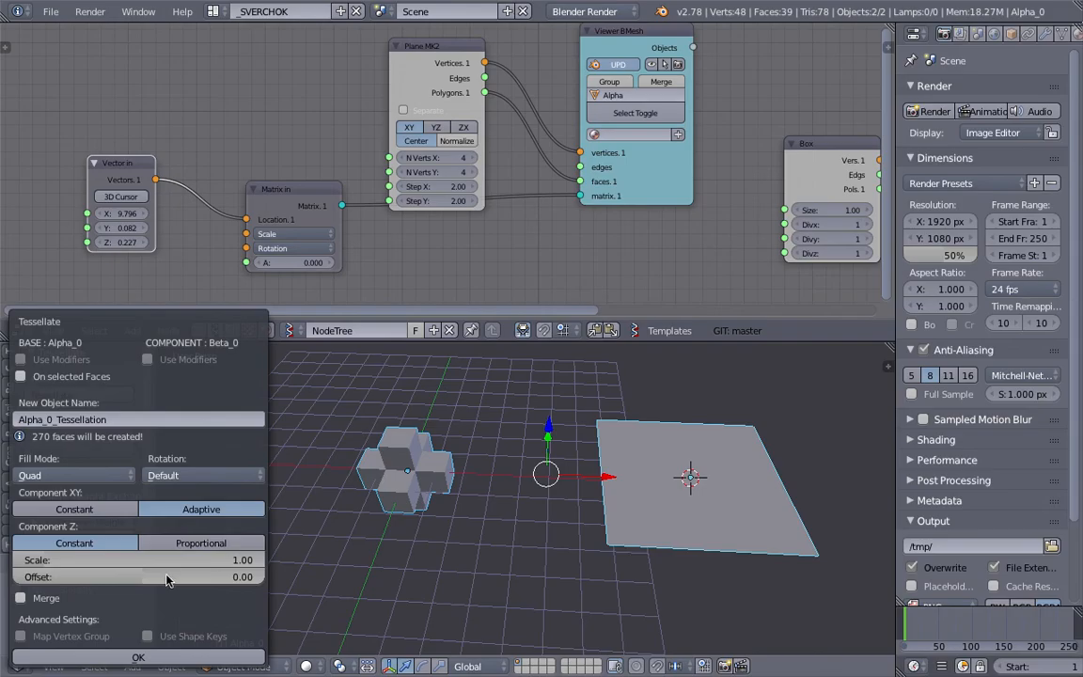
left_click(139, 658)
Set the maximum draw type of the Alpha_0 base plane to Wire in its object display settings.
right_click(607, 551)
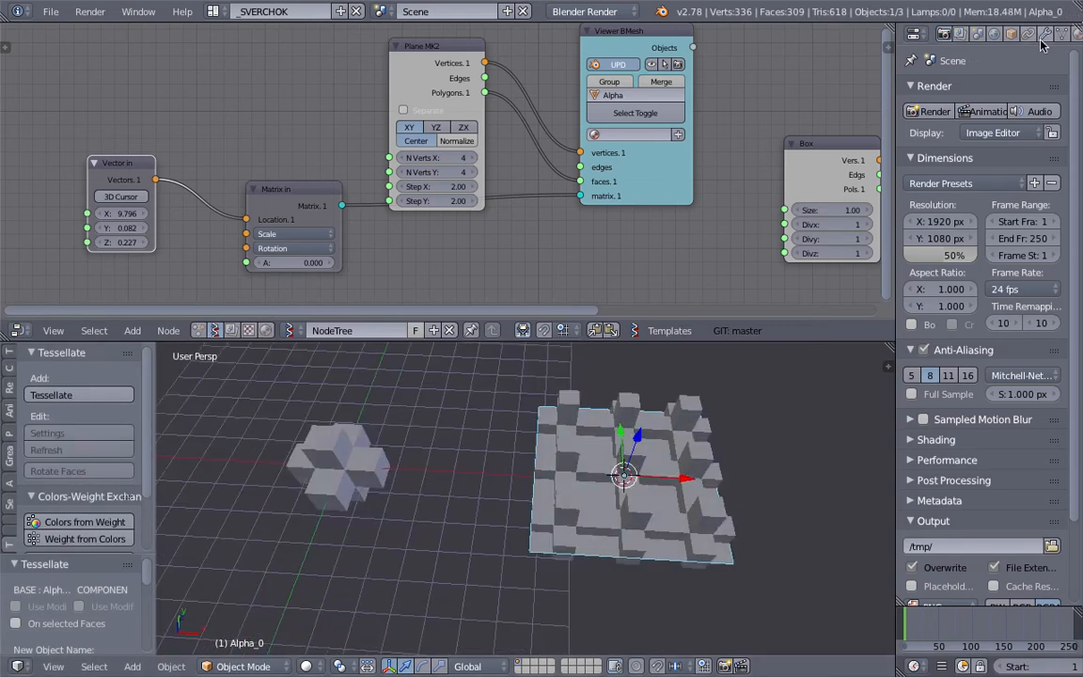
left_click(995, 34)
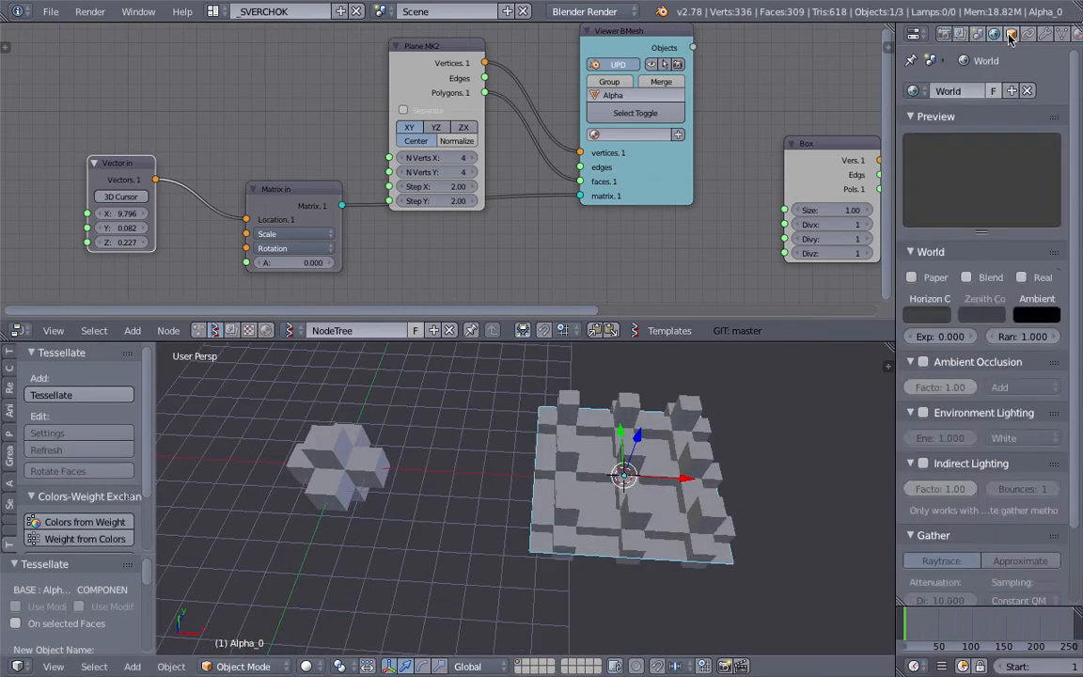
left_click(1011, 34)
left_click(912, 553)
left_click(890, 517)
Save the file over the existing version and examine the new tessellated grid and its wireframe base from several angles.
mouse_move(564, 508)
middle_mouse_down()
mouse_move(547, 423)
mouse_move(576, 511)
mouse_move(588, 481)
mouse_move(581, 430)
mouse_move(522, 458)
mouse_move(534, 408)
mouse_move(612, 465)
mouse_move(553, 497)
mouse_move(465, 487)
mouse_move(487, 431)
middle_mouse_up()
right_click(588, 479)
key("ctrl+s")
left_click(522, 458)
key("ctrl+s")
left_click(611, 465)
key("ctrl+s")
left_click(488, 432)
middle_click_drag(524, 242, 513, 215)
middle_click_drag(629, 400, 572, 378)
middle_click_drag(497, 213, 444, 214)
scroll(444, 219, "down", 1)
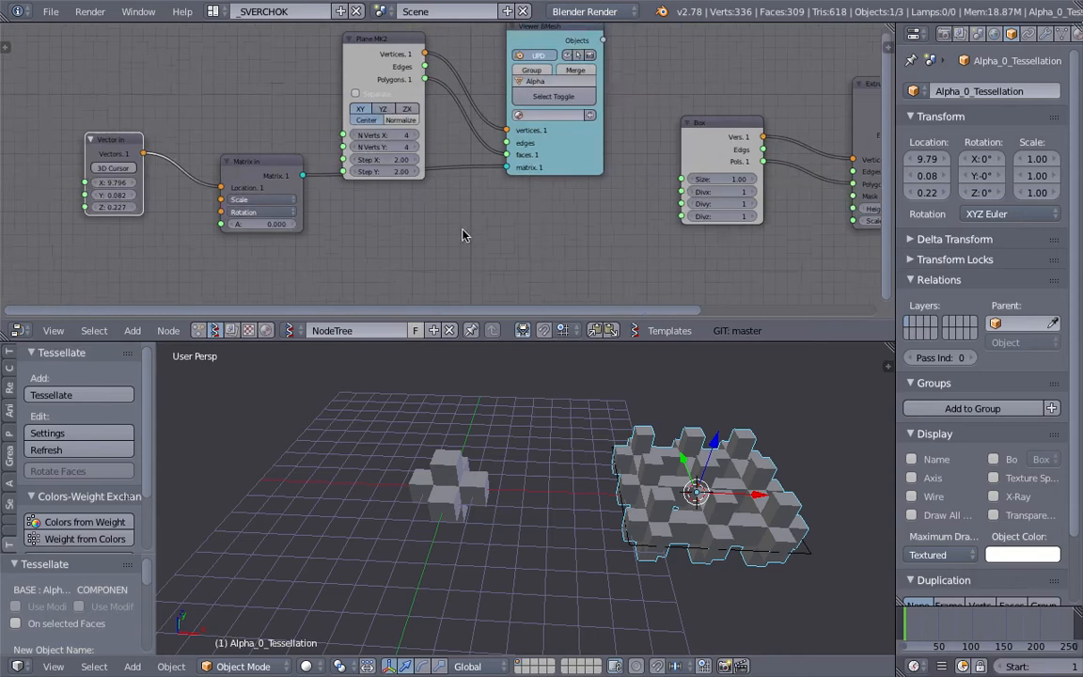
scroll(630, 532, "up", 3)
middle_click_drag(630, 531, 721, 567)
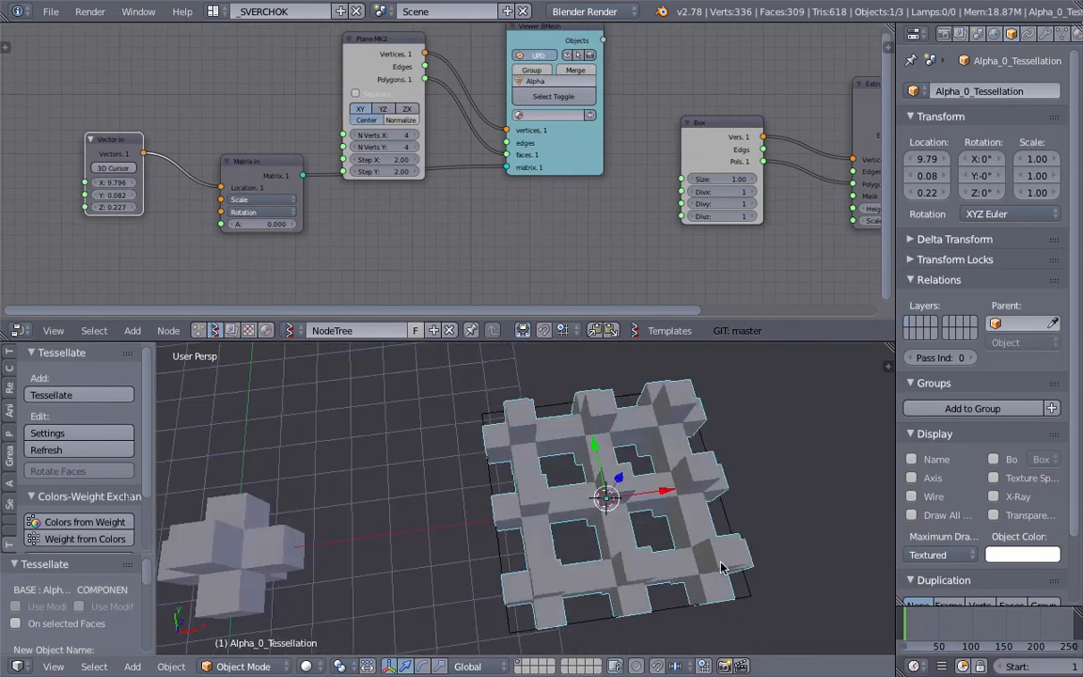
right_click(744, 582)
middle_click_drag(494, 453, 462, 437, "shift")
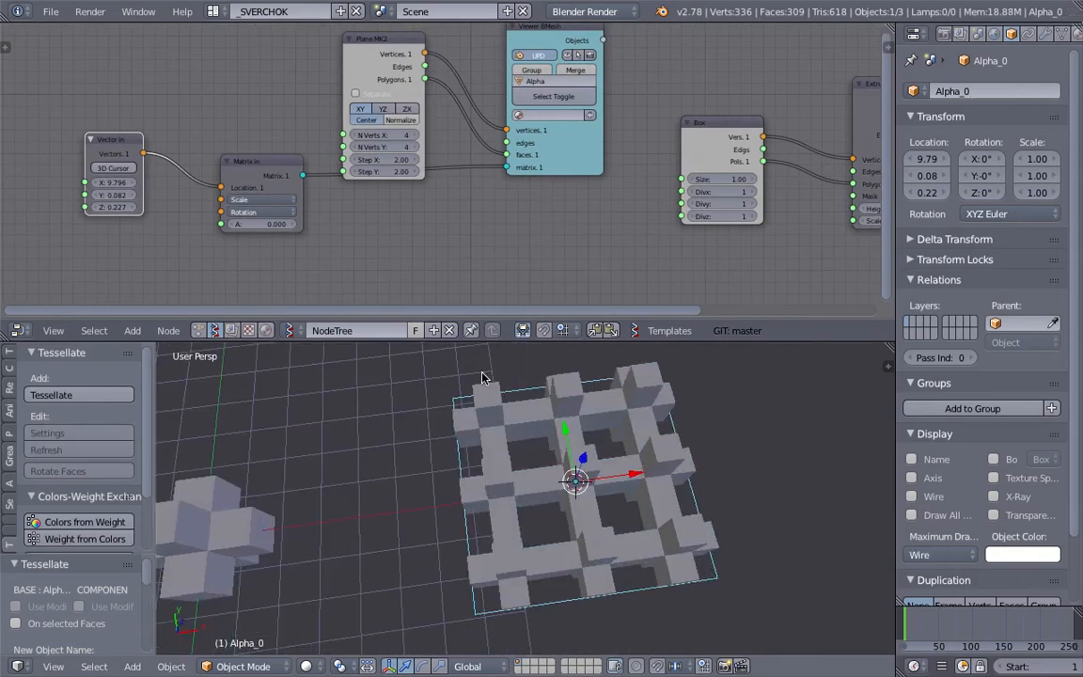
Move the Plane MK2 node aside and cut its vertices and polygons links to the Alpha Viewer BMesh node.
left_click_drag(483, 344, 490, 242)
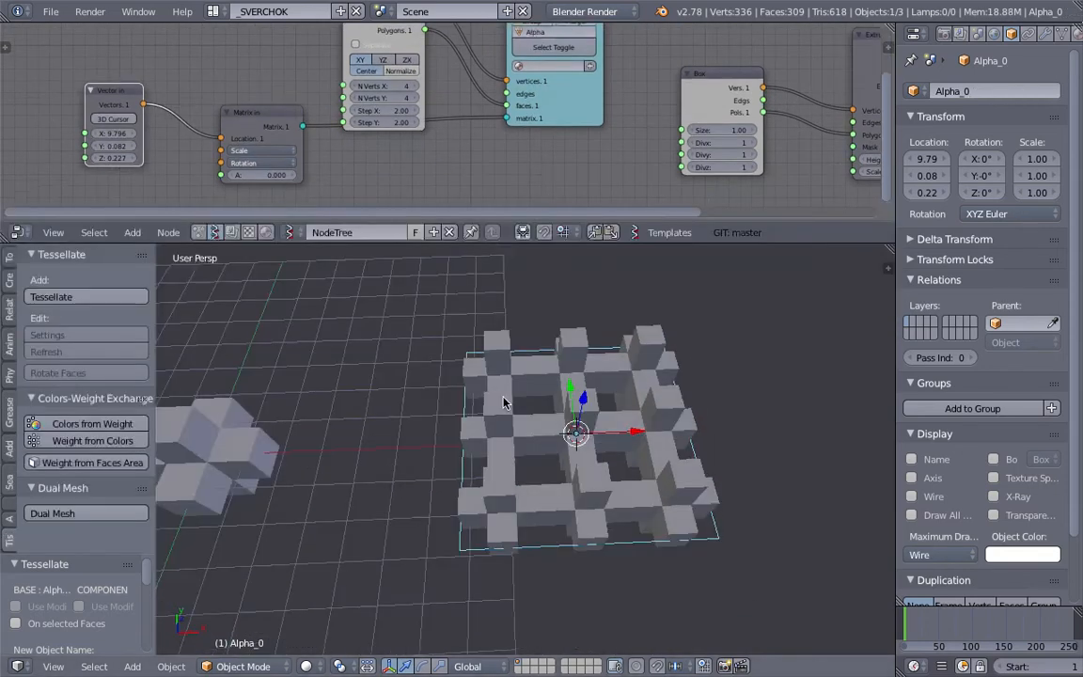
left_click_drag(524, 246, 488, 334)
left_click_drag(366, 86, 339, 47)
middle_click_drag(338, 81, 341, 118)
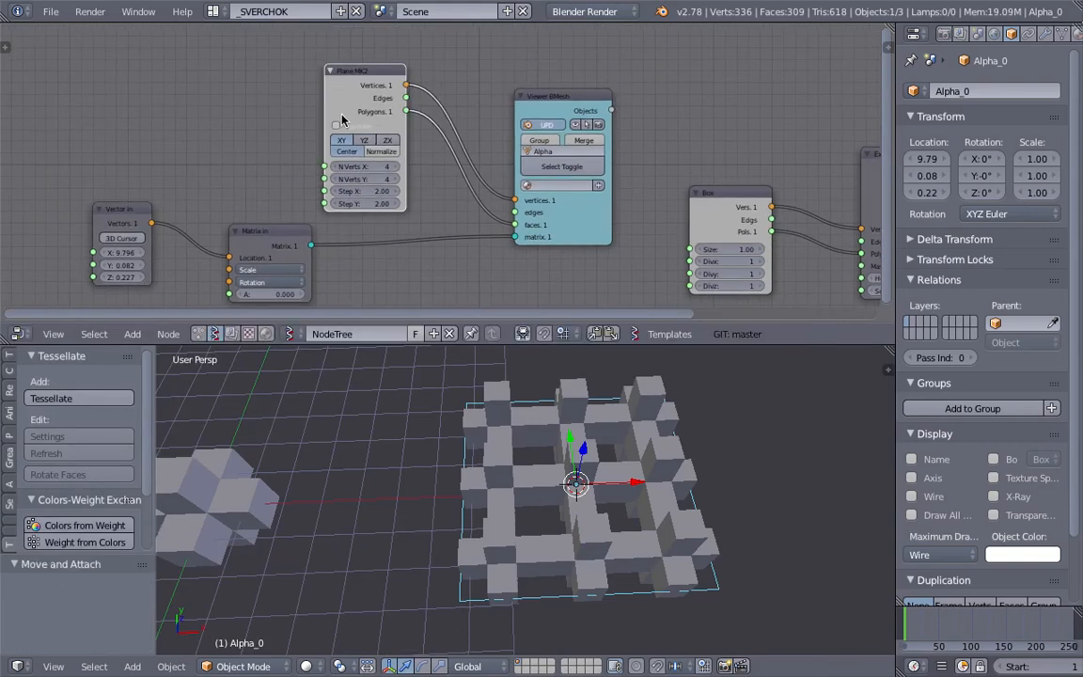
left_click_drag(355, 97, 241, 63)
left_click_drag(361, 142, 387, 80, "ctrl")
Add a Cylinder node and link its vertices and polygons to the vertices and faces inputs of the Alpha viewer.
middle_click_drag(378, 124, 396, 131)
key("ctrl+space")
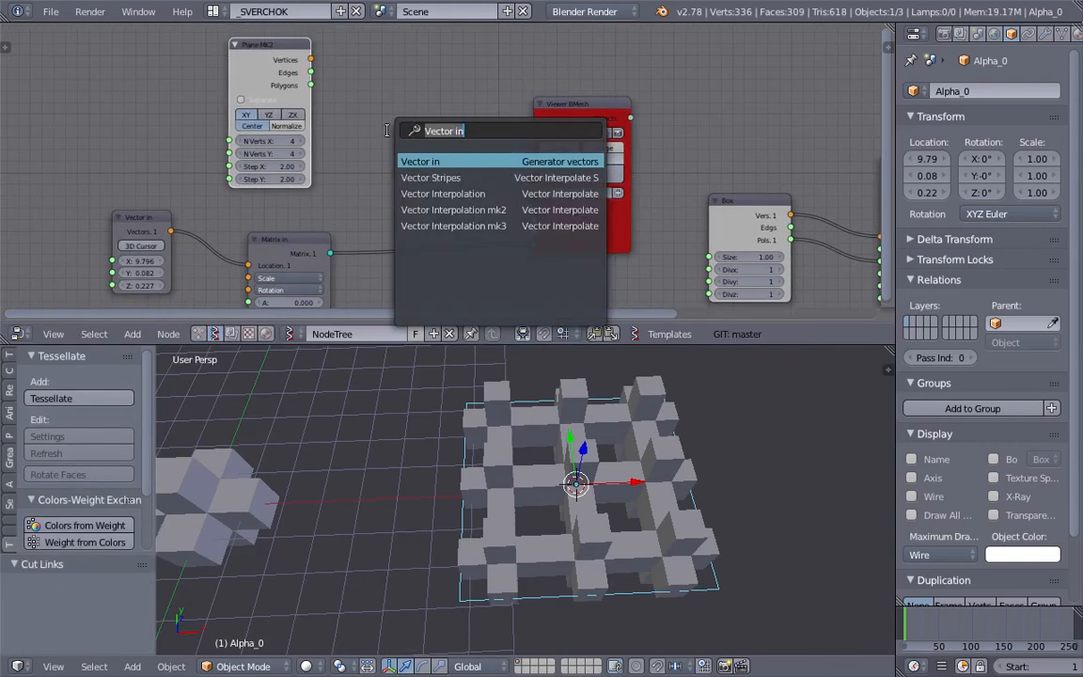
type("cyl")
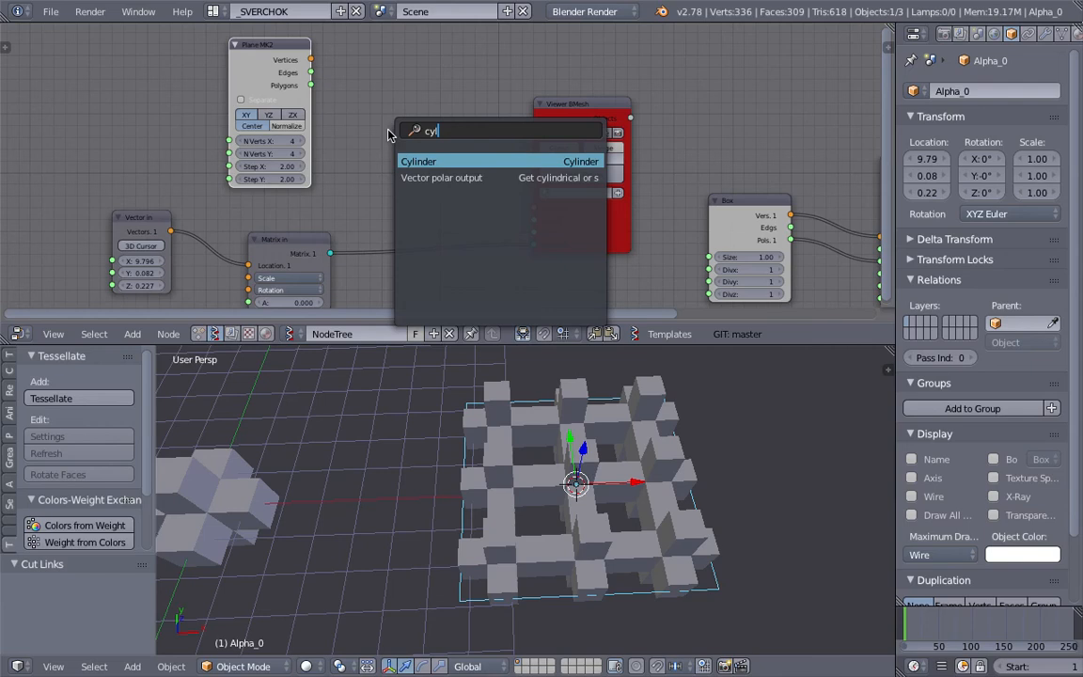
key("Return")
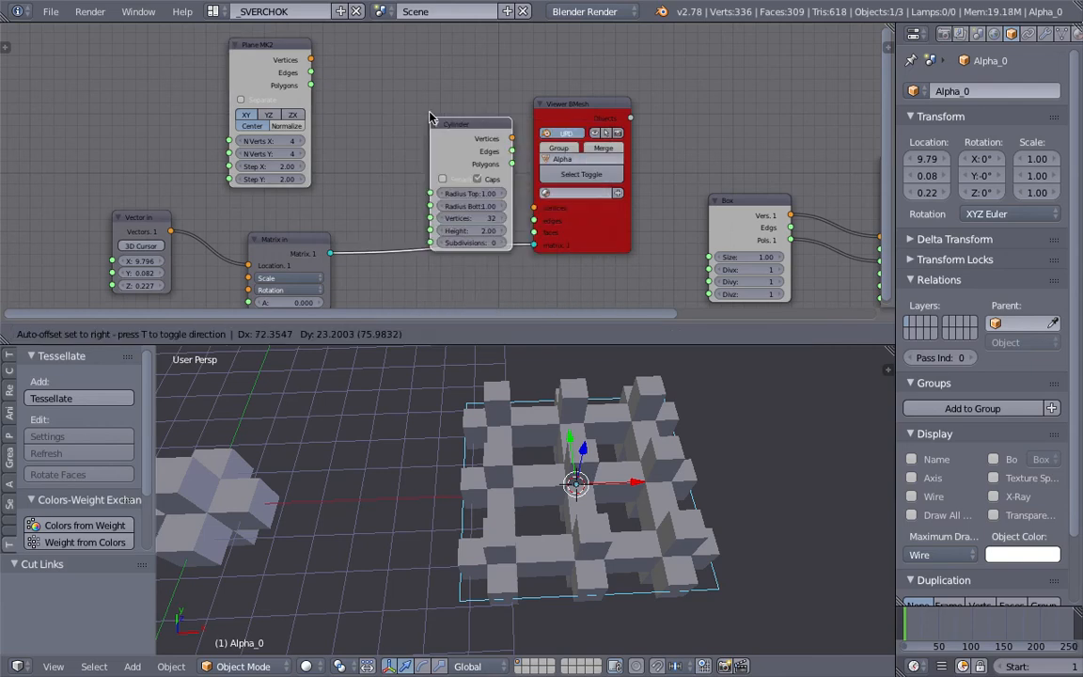
left_click(404, 77)
left_click_drag(482, 98, 534, 207)
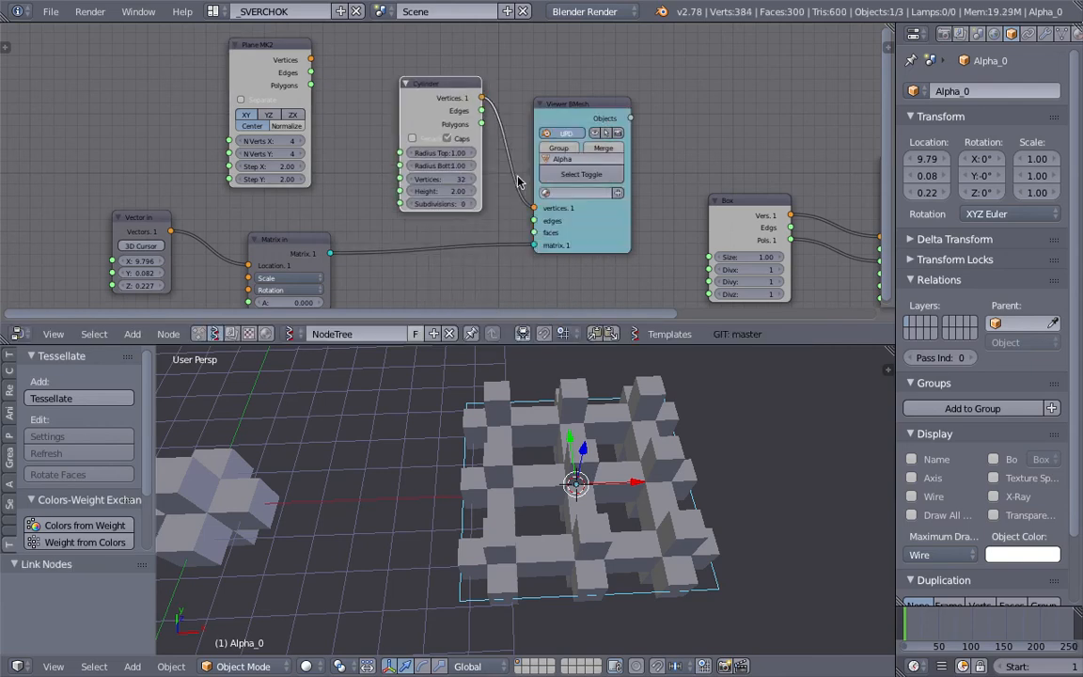
left_click_drag(482, 124, 534, 232)
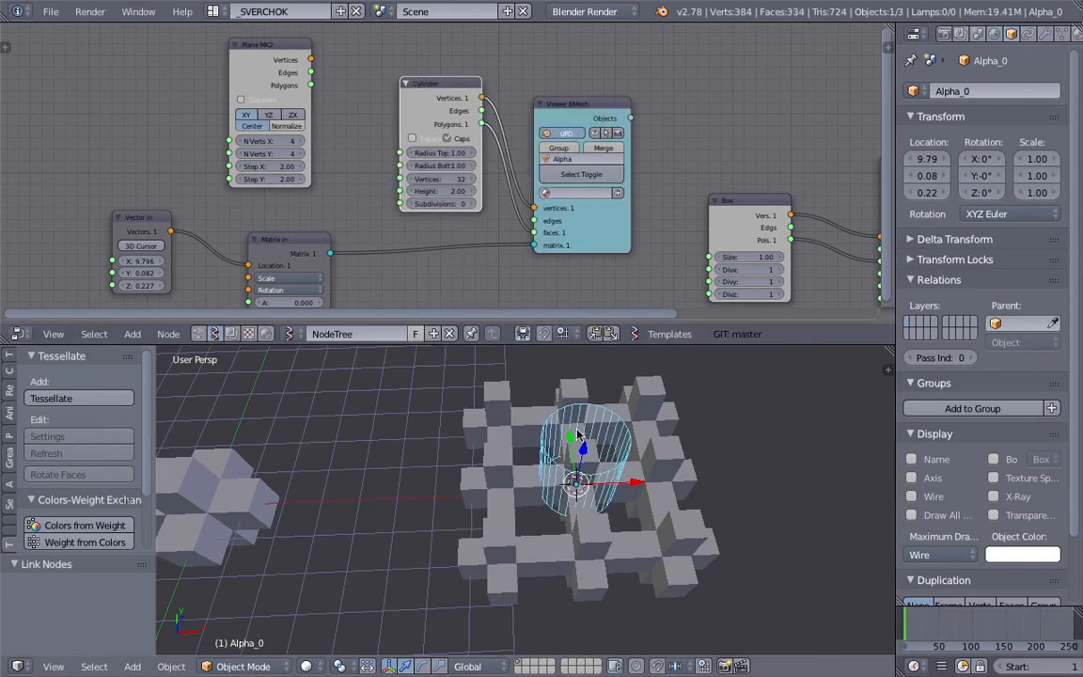
Set the Cylinder node's vertices to 12.
left_click(79, 397)
middle_click_drag(639, 447, 564, 443)
scroll(410, 190, "up", 4)
left_click(480, 191)
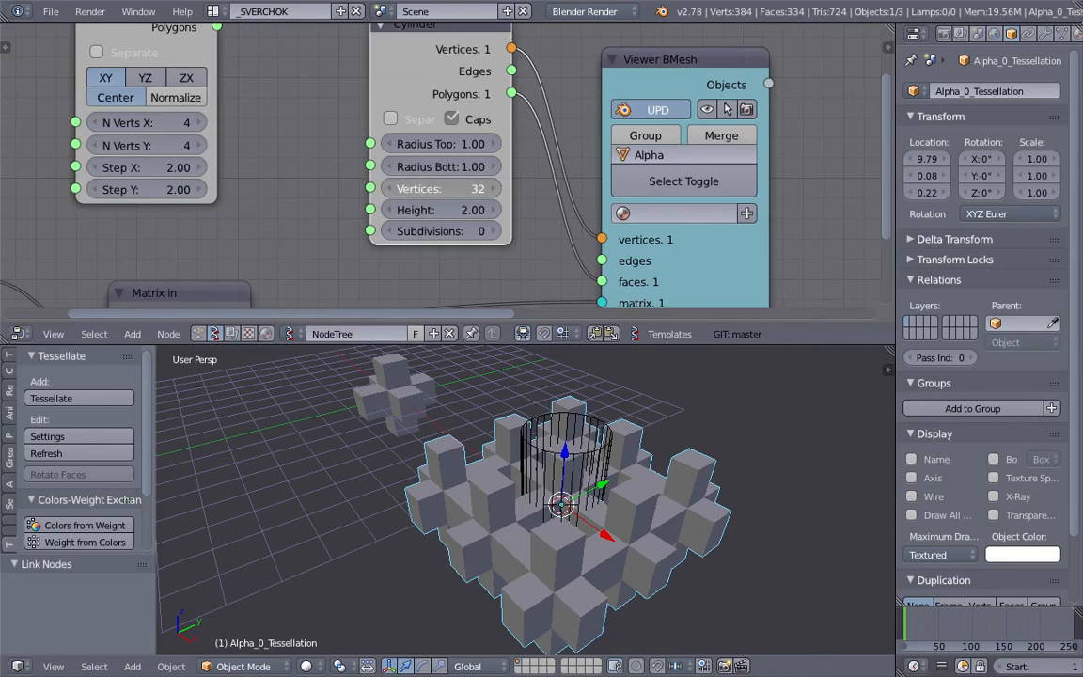
type("12")
key("Return")
middle_click_drag(527, 405, 567, 410)
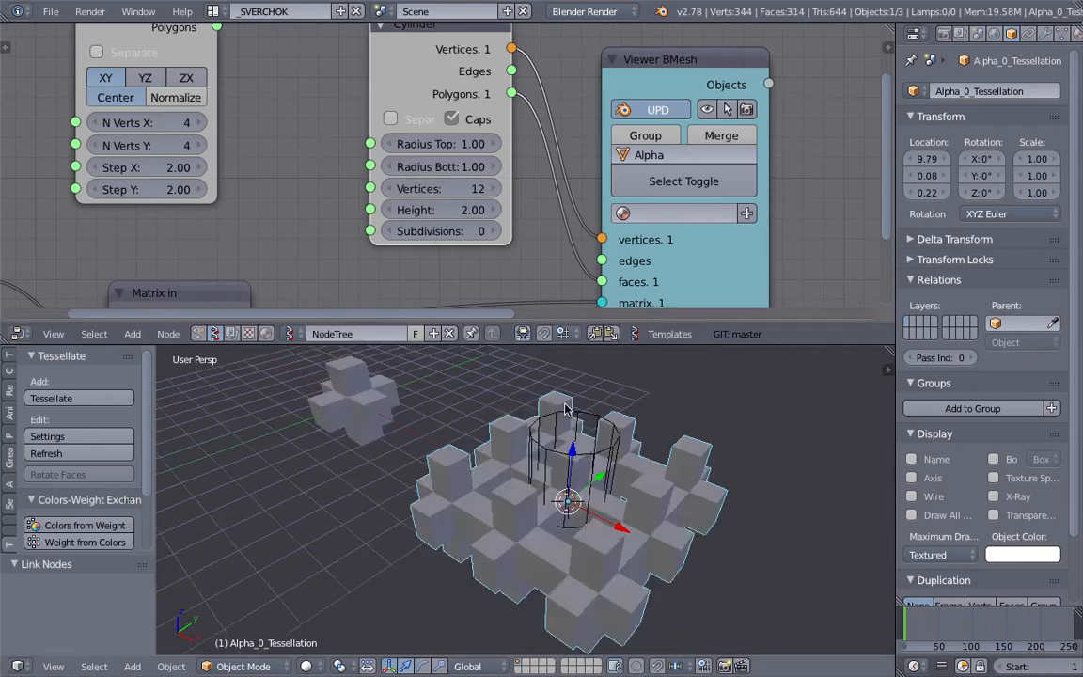
Raise the Cylinder node's subdivisions to 8 and move the timeline to frame 74.
left_click(491, 234)
left_click(494, 233)
left_click(495, 233)
left_click(494, 233)
left_click(495, 233)
middle_click_drag(621, 442, 537, 377)
right_click(612, 456)
left_click(492, 234)
left_click(493, 233)
left_click_drag(483, 228, 477, 228)
left_click(956, 625)
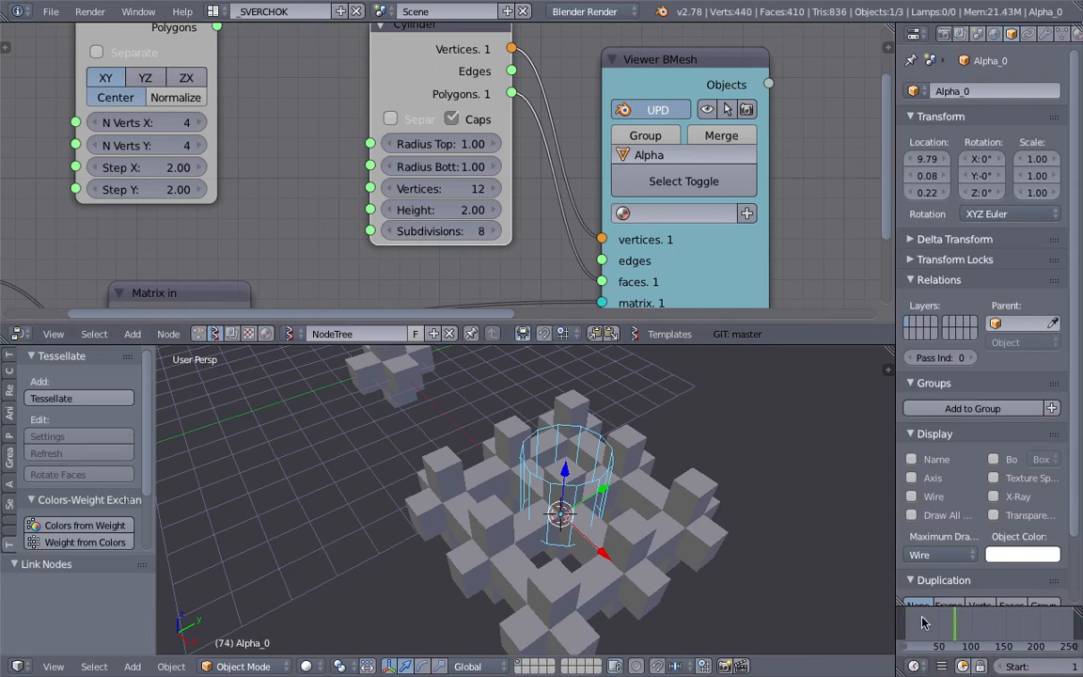
middle_click_drag(718, 547, 649, 478)
key("g")
right_click(670, 431)
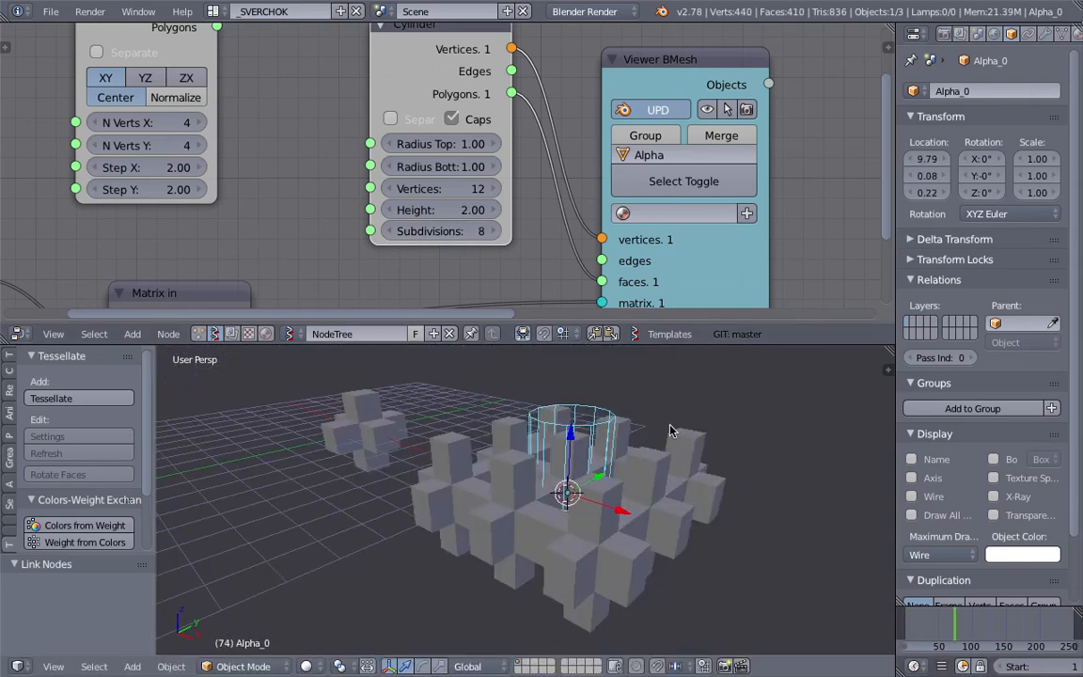
Set the Cylinder node's height to about 2.84, its vertices to 7 and its subdivisions to 7.
middle_click_drag(669, 431, 666, 465)
left_click_drag(455, 210, 534, 210)
left_click_drag(455, 189, 421, 189)
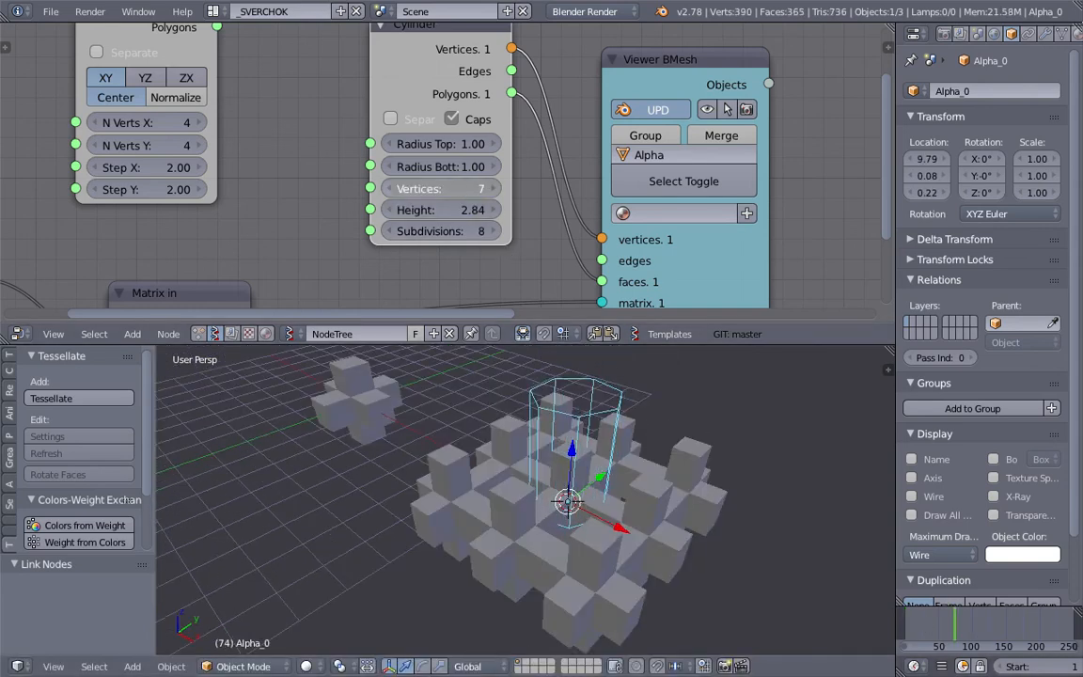
mouse_move(452, 231)
left_mouse_down()
mouse_move(565, 232)
mouse_move(433, 231)
left_mouse_up()
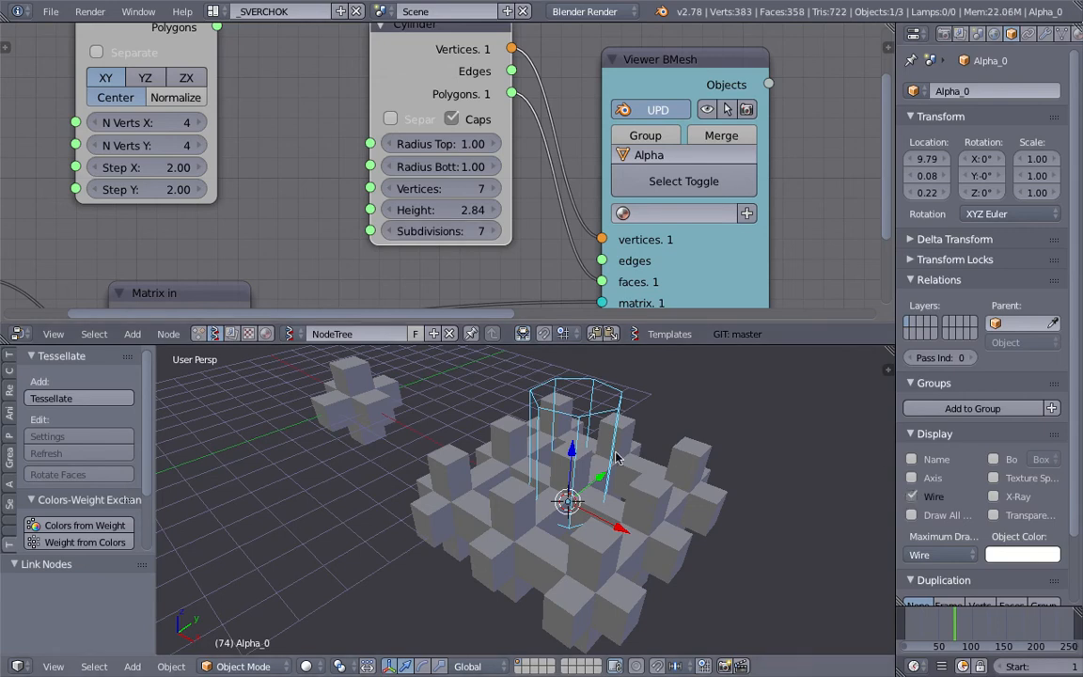
Enable the wire and all-edges display for Alpha_0 and set the Cylinder node's height to 4.
left_click(911, 497)
left_click(912, 515)
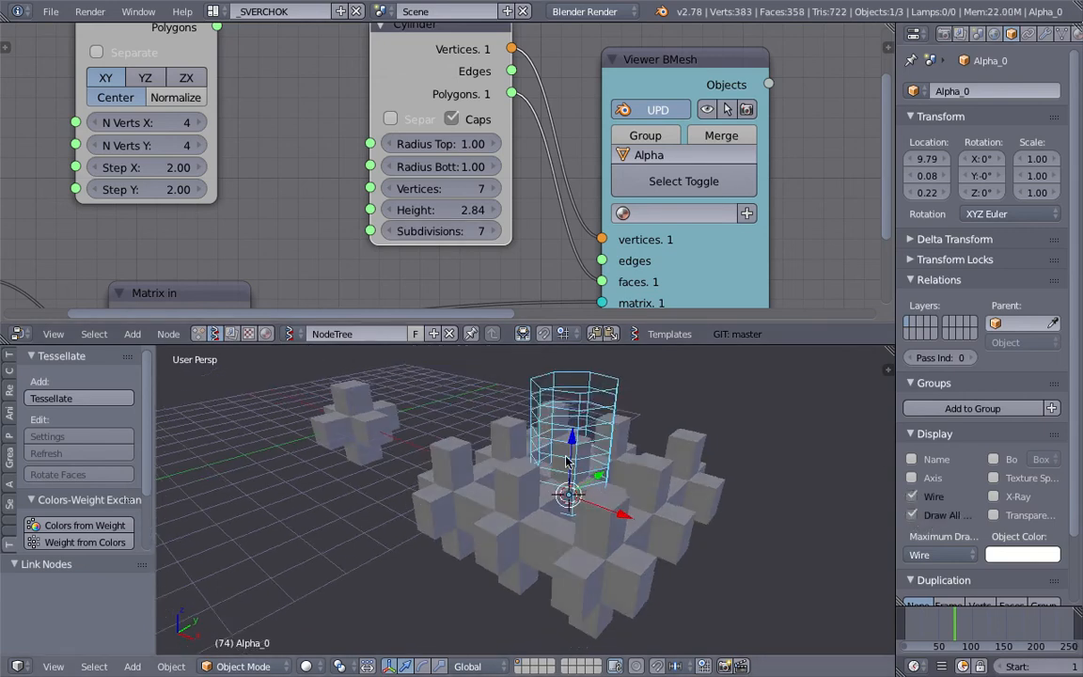
left_click_drag(452, 209, 483, 209)
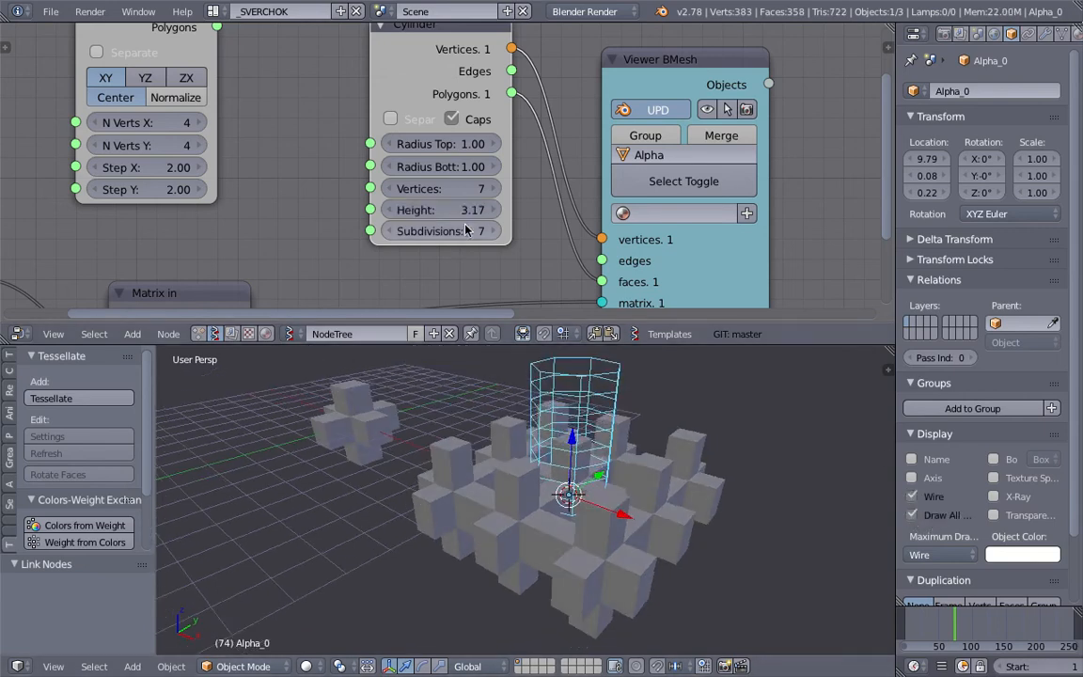
left_click(471, 213)
type("4")
key("Return")
Refresh Alpha_0_Tessellation from the cylinder base and enlarge the 3D view to inspect it.
middle_click_drag(555, 472, 576, 453)
right_click(672, 491)
left_click(71, 455)
scroll(579, 527, "up", 3)
scroll(578, 527, "down", 3)
middle_click_drag(506, 478, 513, 488)
left_click(584, 350)
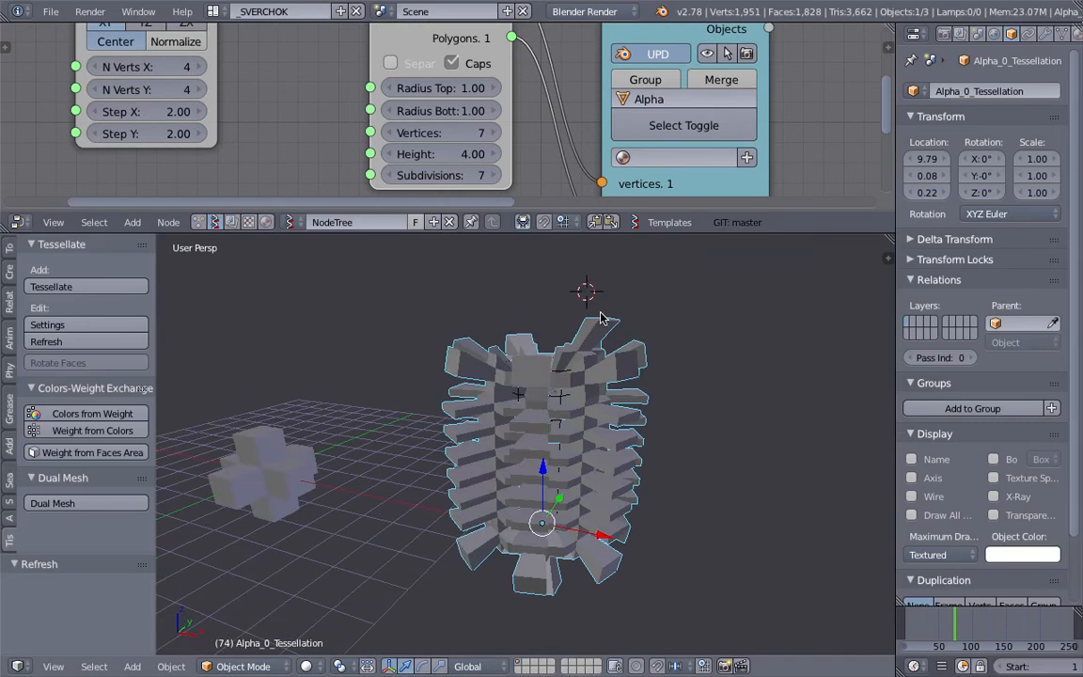
mouse_move(587, 290)
middle_mouse_down()
mouse_move(583, 395)
mouse_move(634, 426)
mouse_move(482, 358)
mouse_move(609, 406)
mouse_move(589, 425)
mouse_move(565, 400)
mouse_move(553, 420)
mouse_move(554, 397)
mouse_move(505, 363)
middle_mouse_up()
scroll(605, 407, "up", 4)
Set the Cylinder node's height to about 6.67 and refresh Alpha_0_Tessellation to match.
right_click(568, 389)
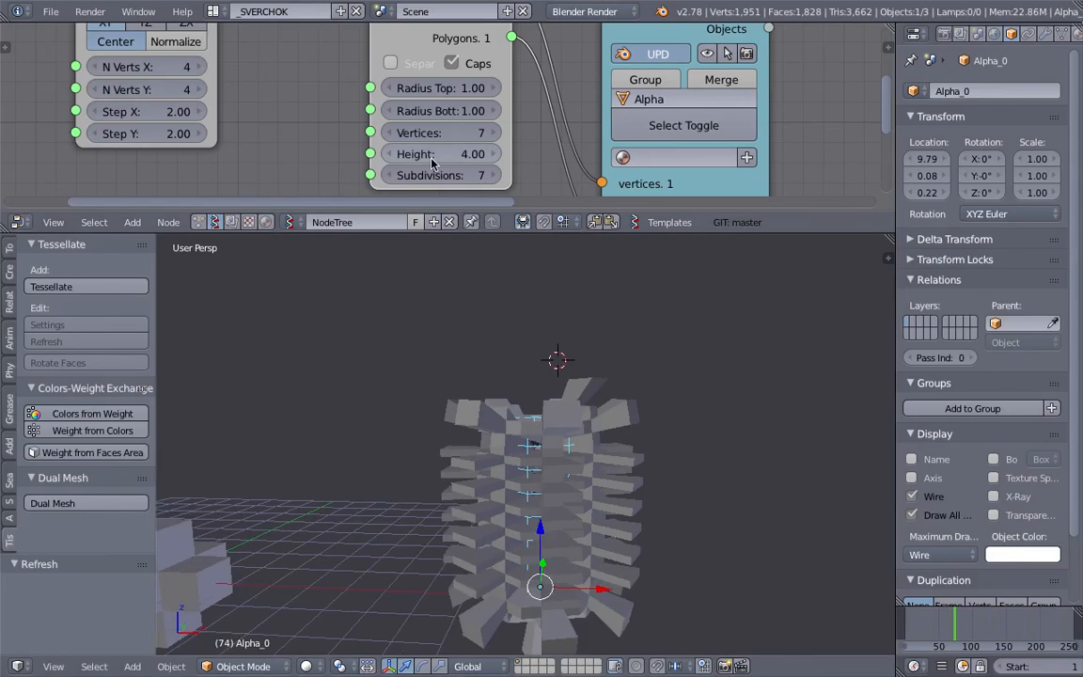
left_click_drag(437, 153, 514, 153)
middle_click_drag(506, 285, 567, 419)
left_click(567, 419)
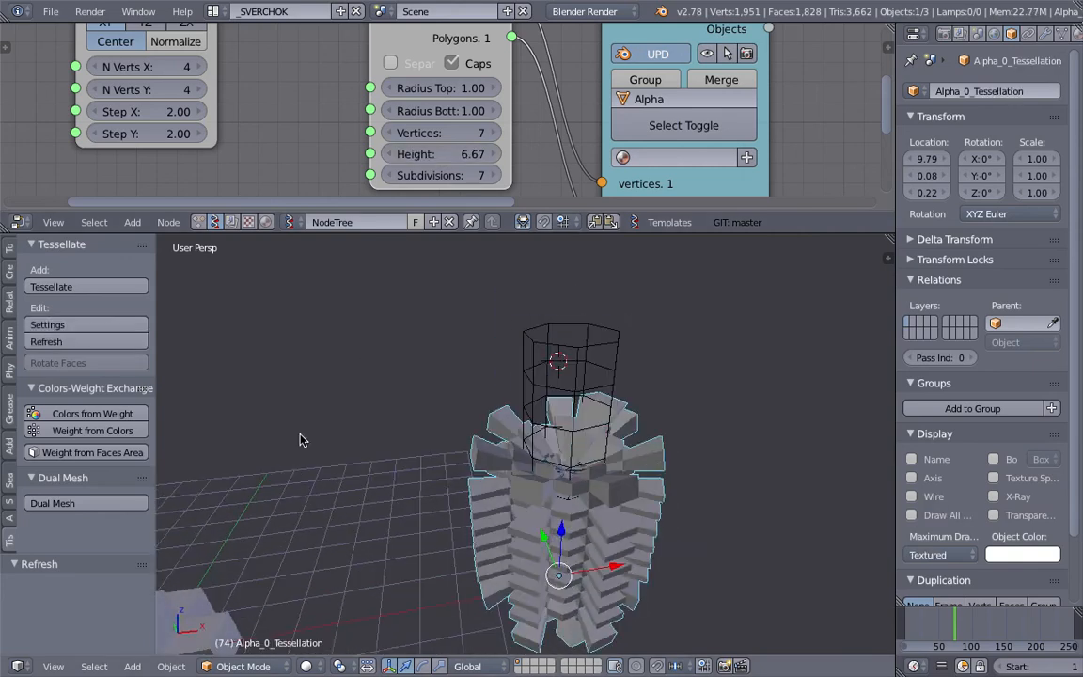
left_click(64, 345)
middle_click_drag(537, 460, 477, 233)
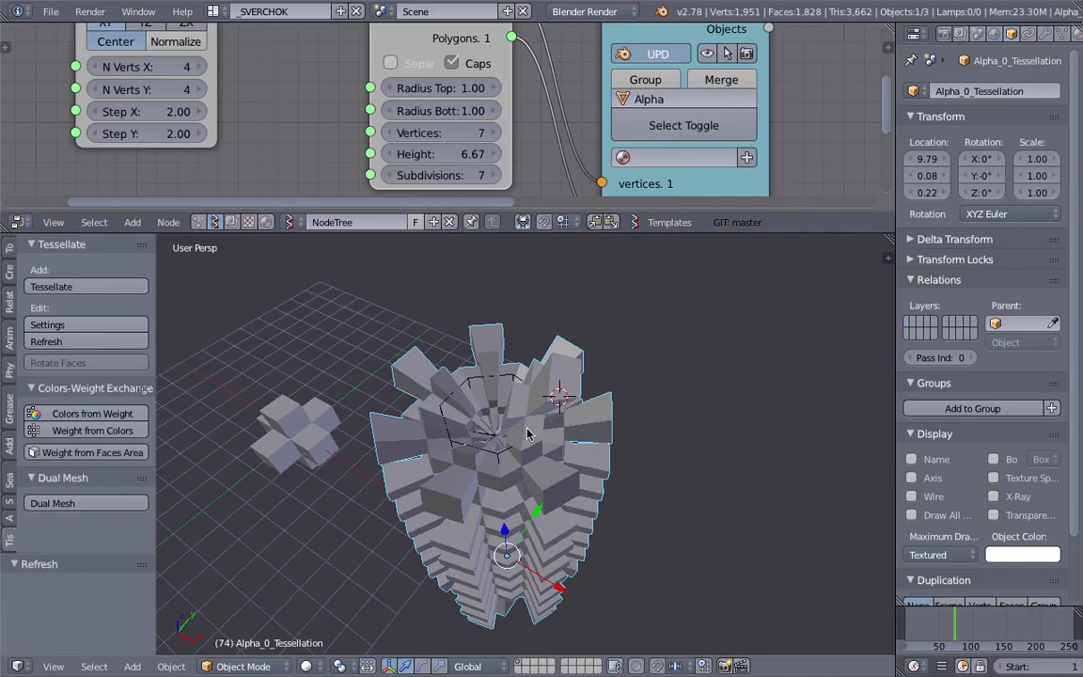
scroll(395, 145, "up", 1)
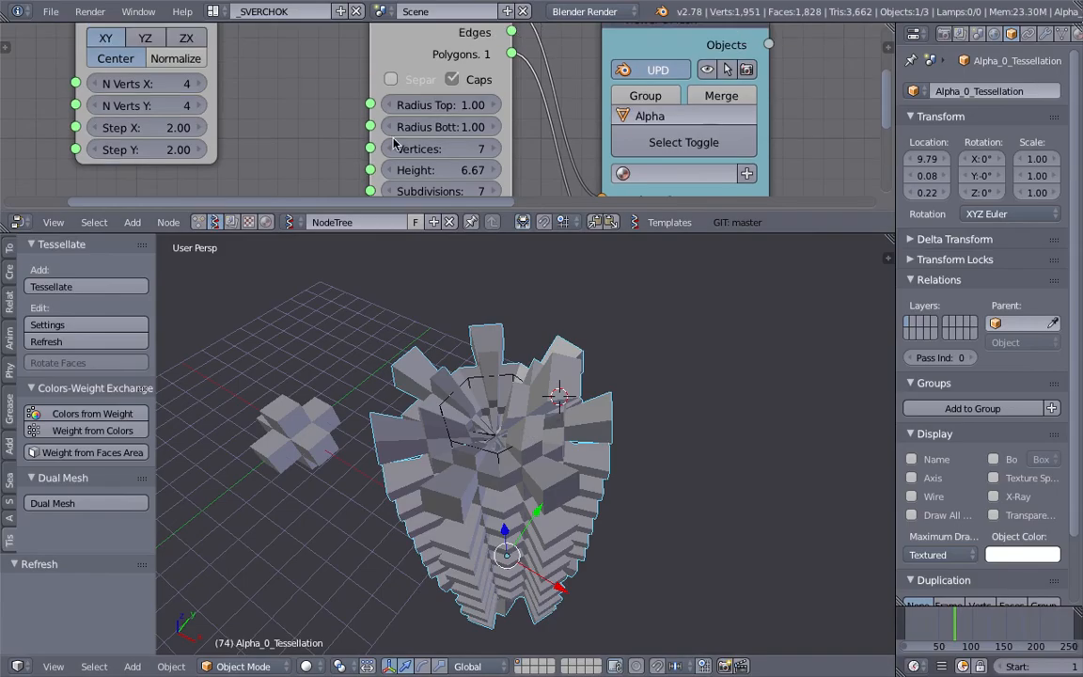
Turn off the Cylinder node's caps and refresh Alpha_0_Tessellation from the open-ended base.
left_click(473, 83)
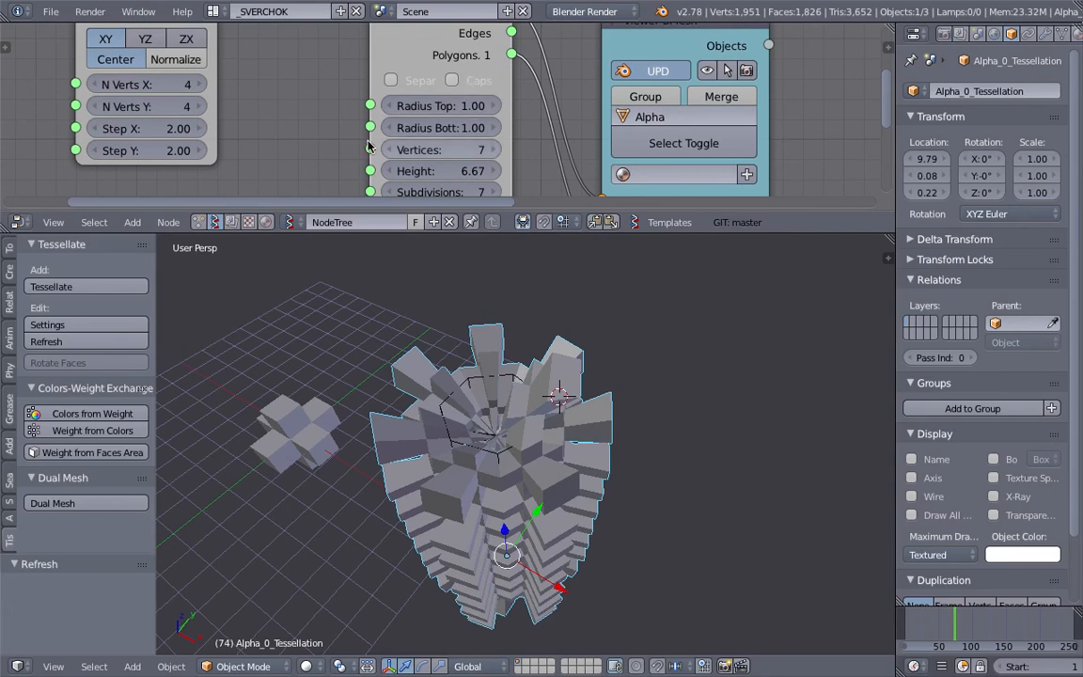
scroll(296, 191, "down", 1)
middle_click_drag(519, 459, 558, 407)
right_click(594, 389)
right_click(593, 388)
left_click(79, 345)
middle_click_drag(385, 414, 547, 403)
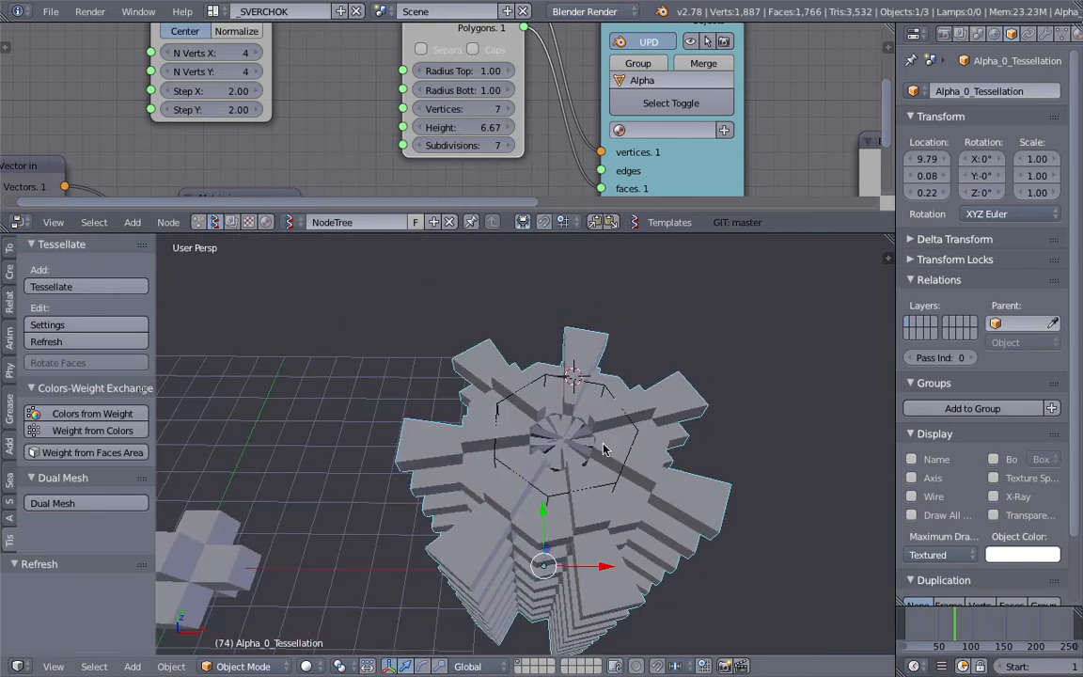
Set Alpha_0_Tessellation's Component Z scale to 0.20 in the tessellation settings and apply it.
left_click(102, 325)
left_click(149, 544)
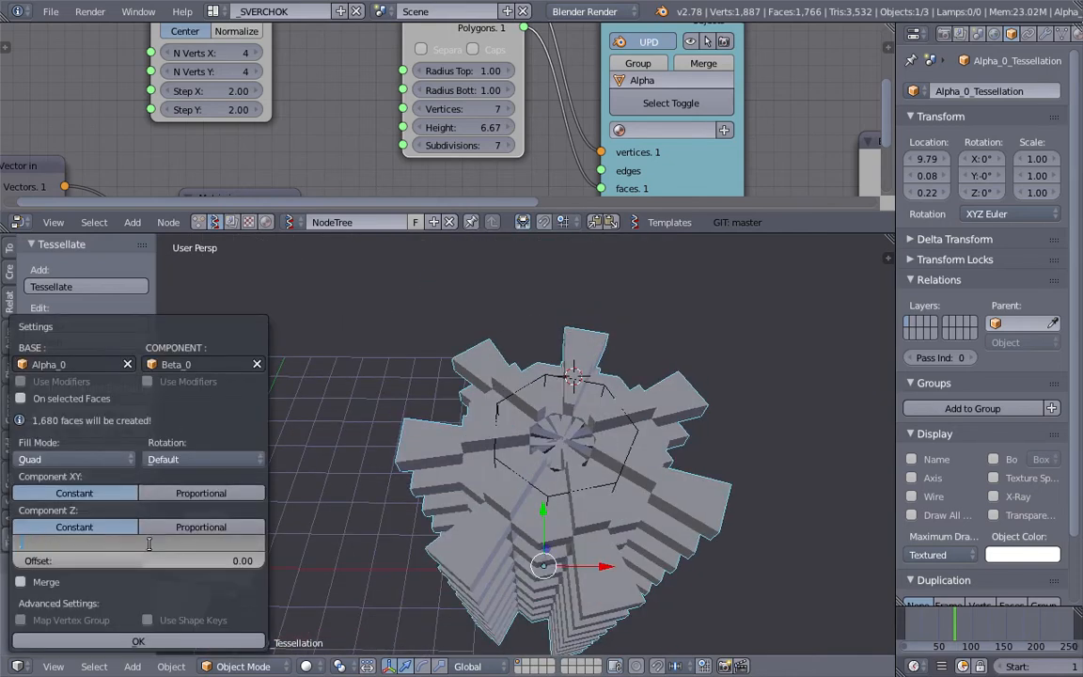
type("0.2")
key("Return")
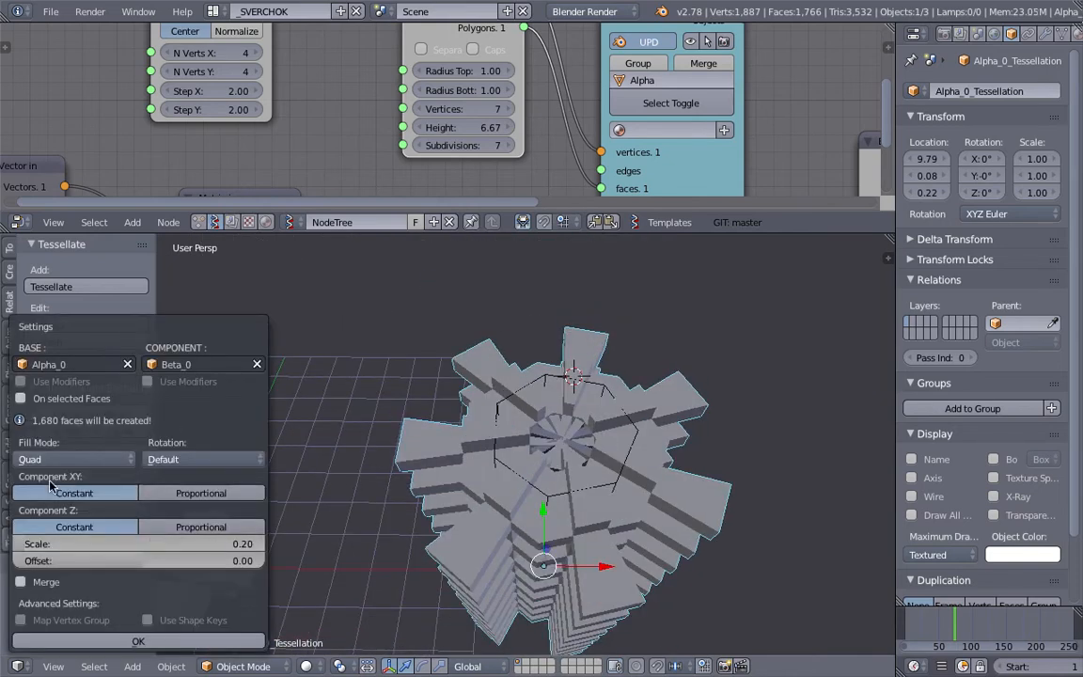
left_click(139, 642)
scroll(523, 425, "up", 5)
middle_click_drag(527, 429, 440, 418)
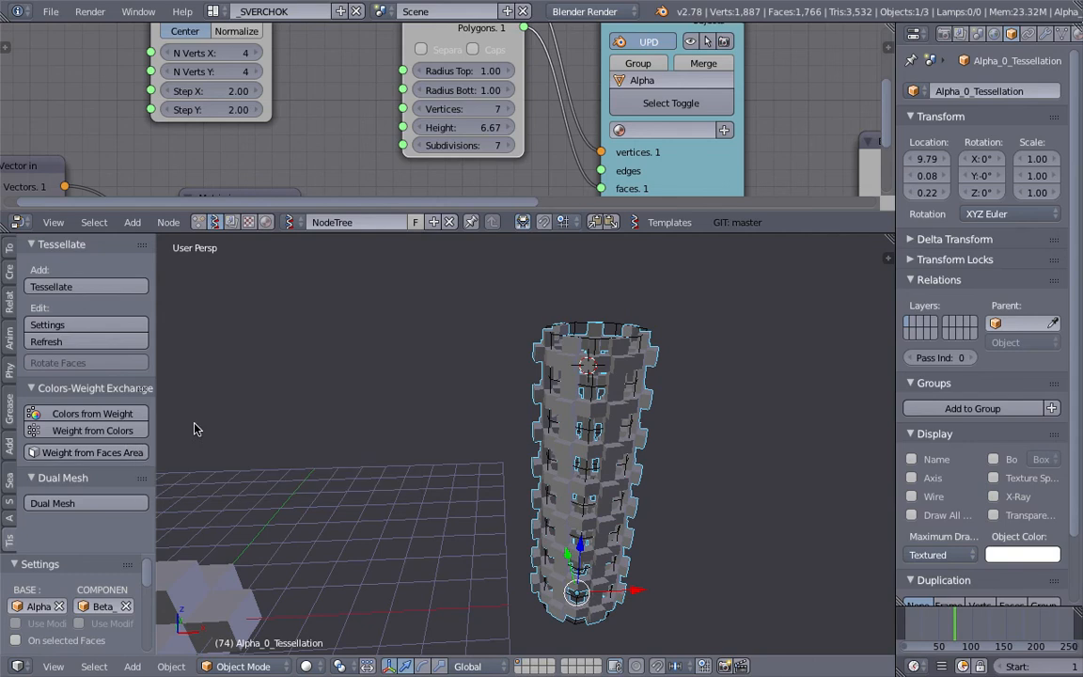
middle_click_drag(226, 372, 97, 346)
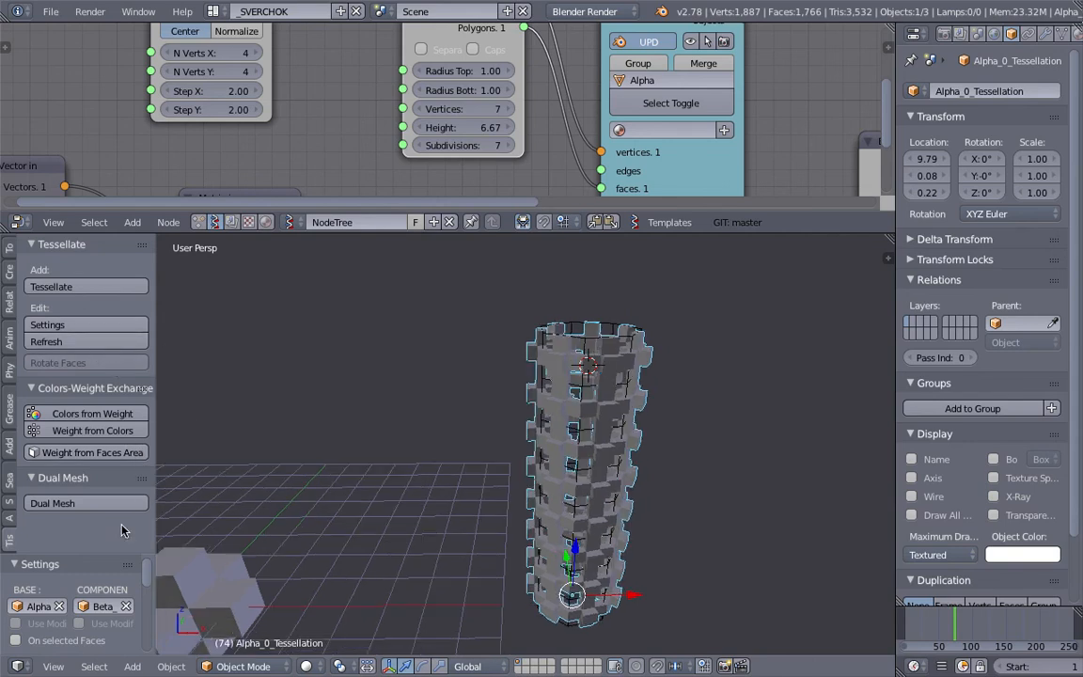
Enable Merge in Alpha_0_Tessellation's settings and apply the change.
left_click(90, 326)
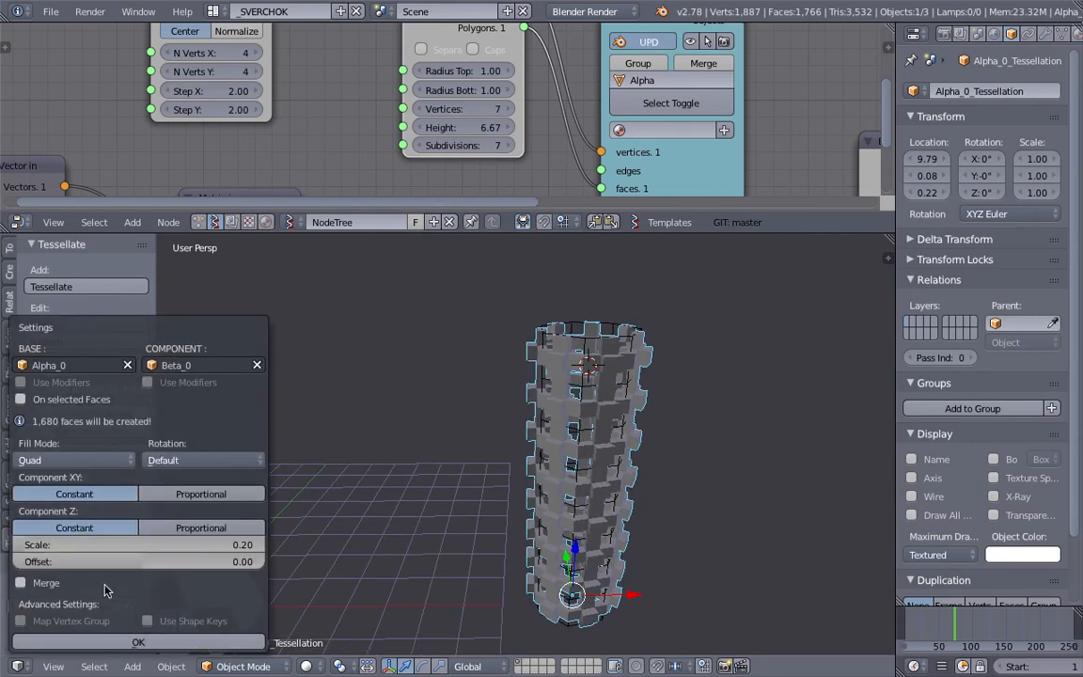
left_click(41, 585)
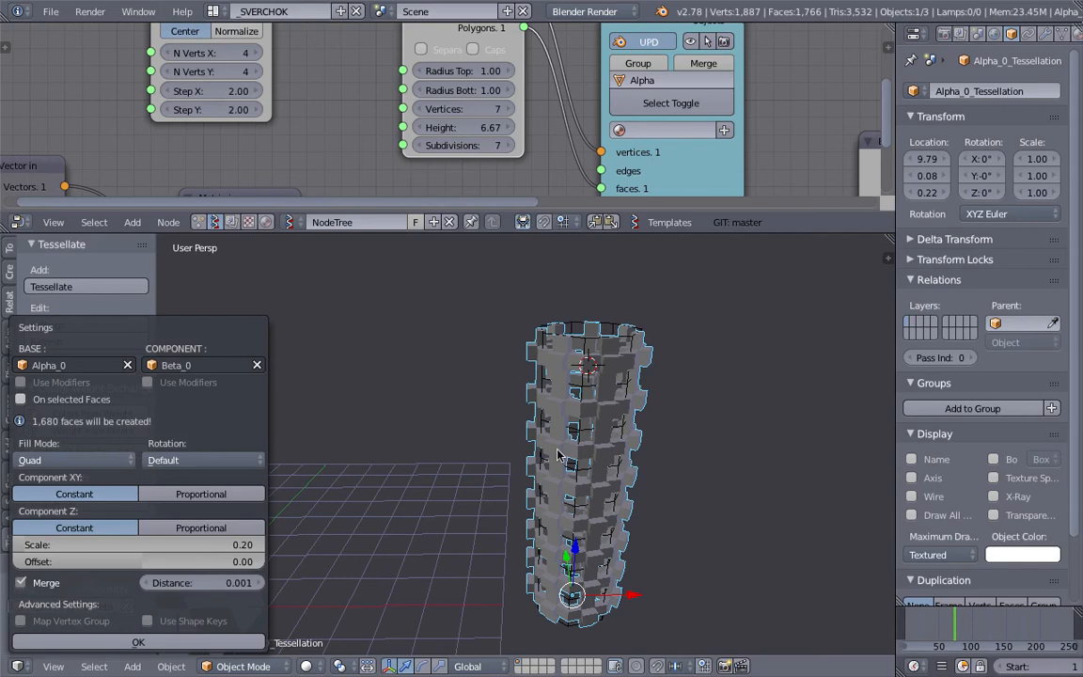
left_click(75, 322)
left_click(47, 580)
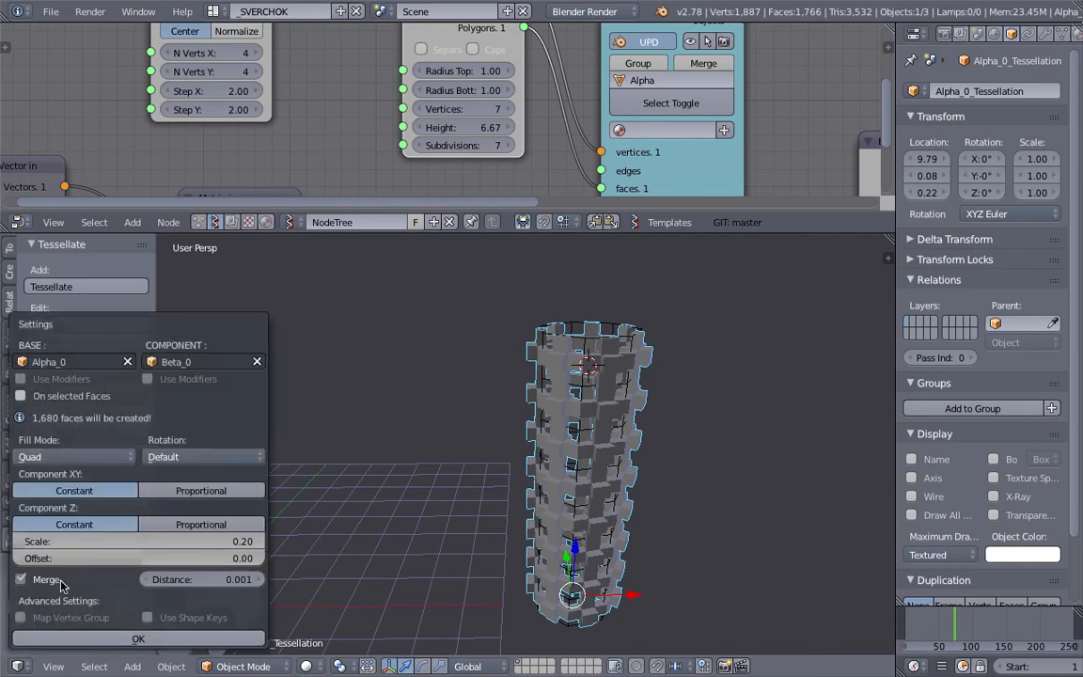
left_click(128, 639)
middle_click_drag(491, 489, 551, 452)
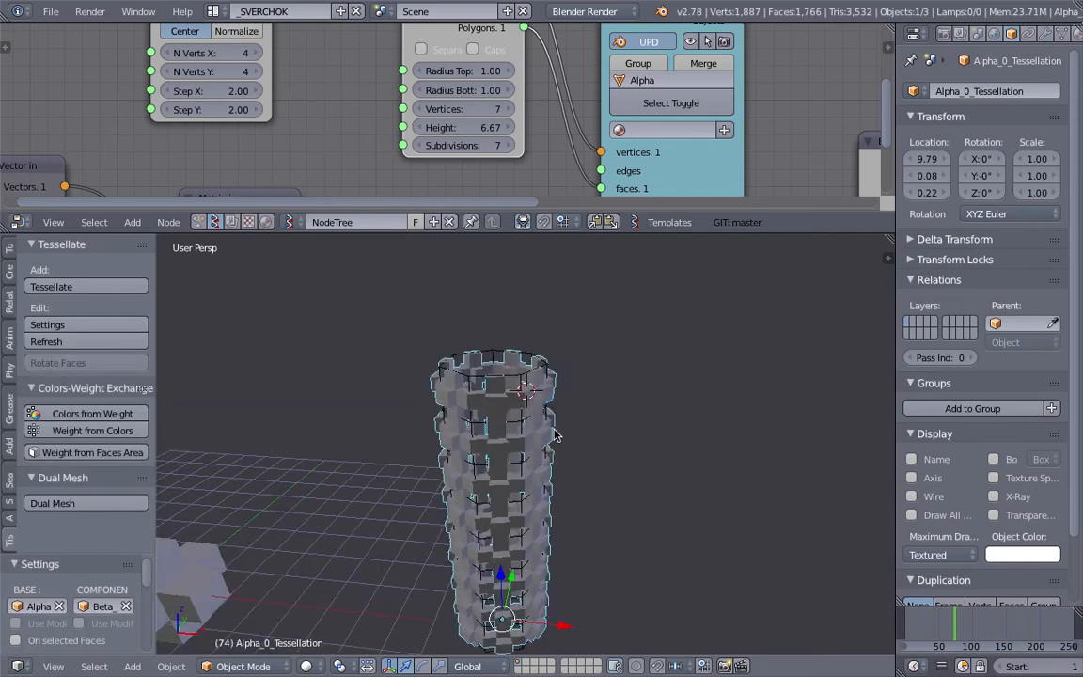
Duplicate Alpha_0_Tessellation along the X axis and place the copy beside the original at about X 13.4.
key("shift+d")
key("x")
left_click(729, 480)
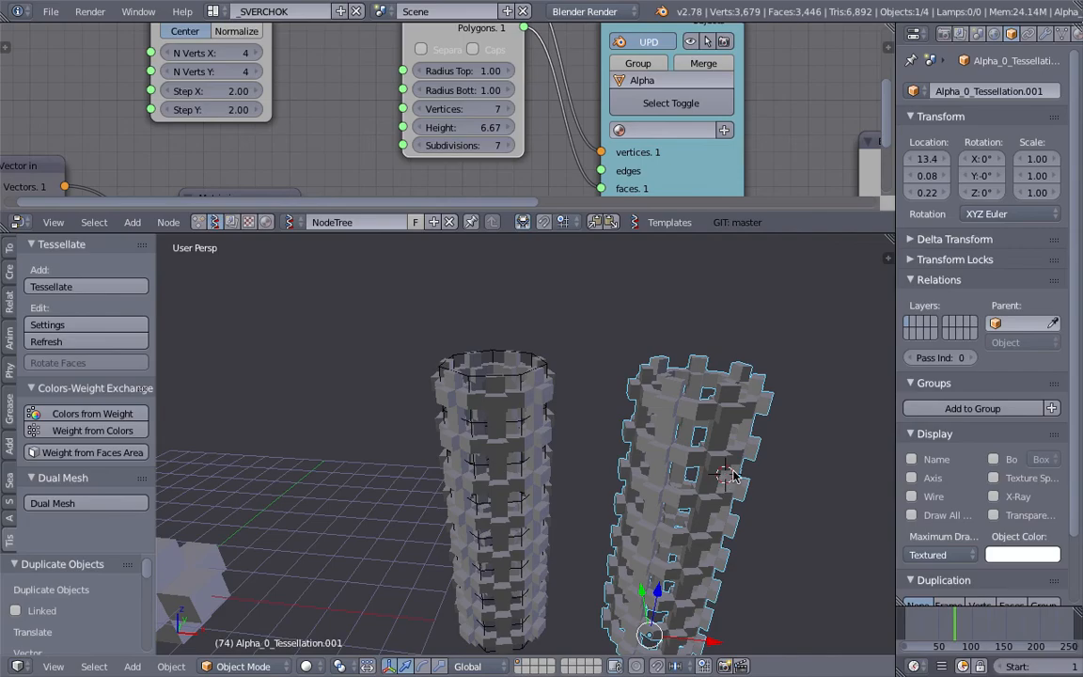
Give the duplicated tube a level-2 subdivision surface and smooth shading.
key("ctrl+2")
key("space")
type("smoo")
key("Return")
scroll(659, 442, "up", 6)
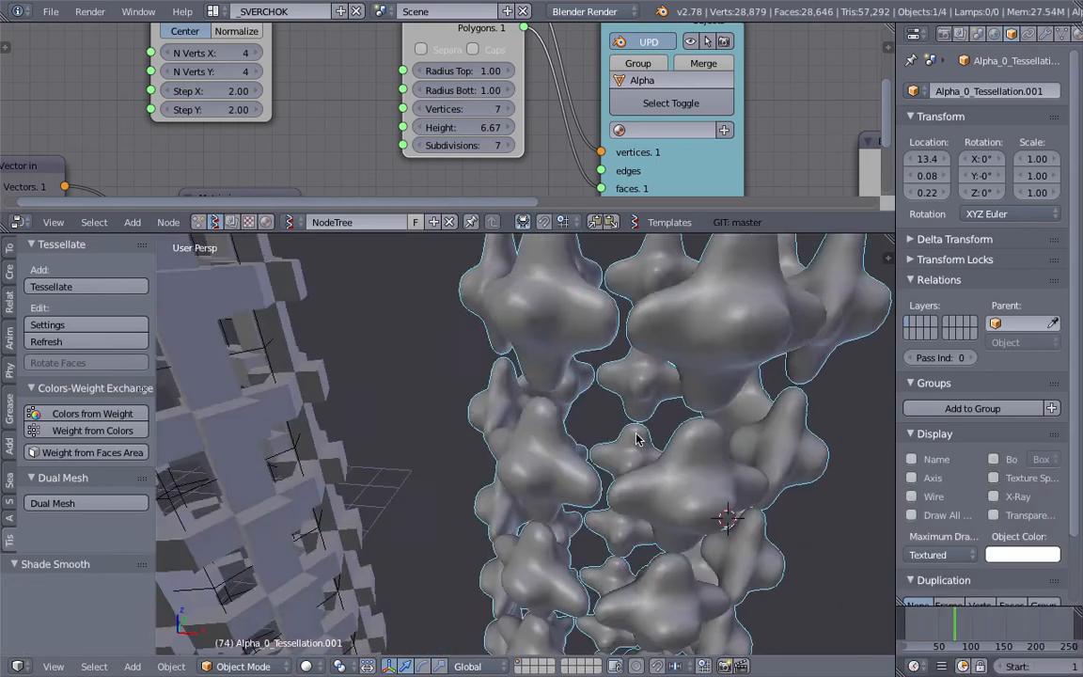
scroll(628, 442, "down", 5)
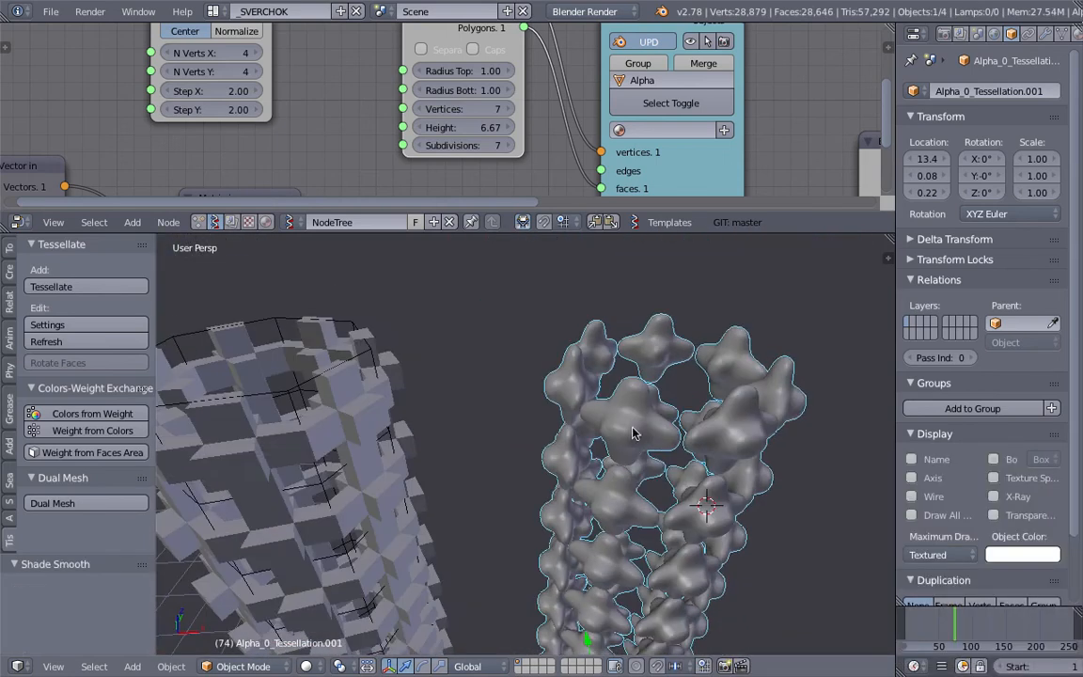
middle_click_drag(625, 437, 532, 406)
scroll(532, 442, "down", 2)
Raise the merge distance of the original Alpha_0_Tessellation to about 0.18 and apply the settings.
right_click(524, 403)
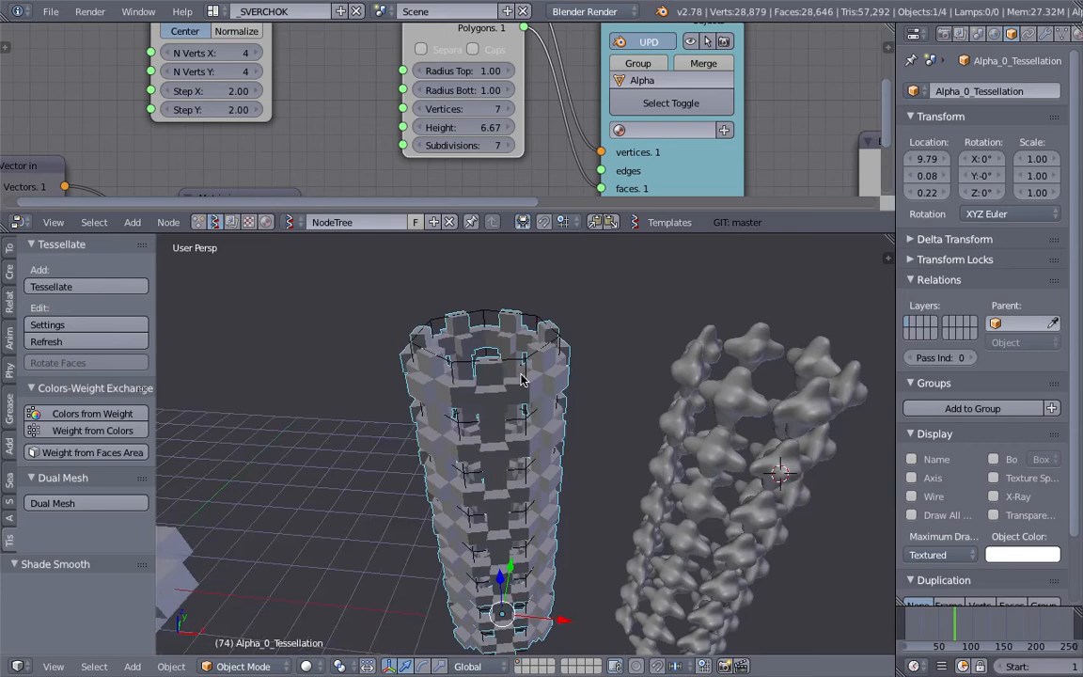
left_click(54, 328)
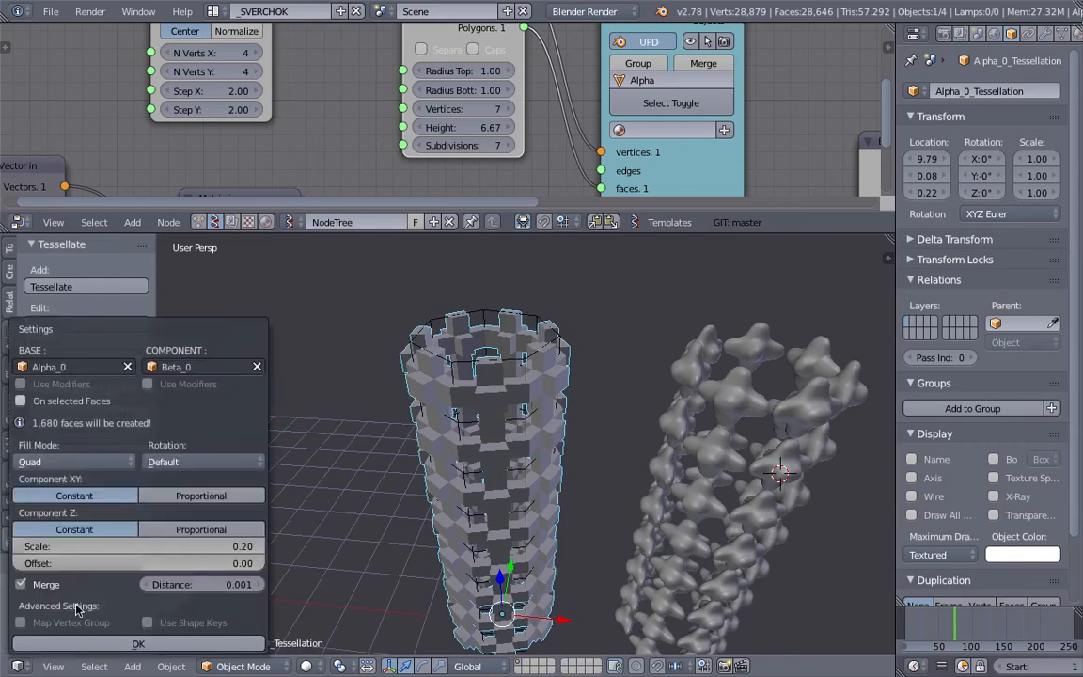
left_click(170, 589)
key("Escape")
left_click(260, 587)
left_click(260, 588)
left_click(259, 587)
left_click(259, 588)
left_click(221, 644)
Enlarge the area of the last operation's settings in height and width so the merge options can be adjusted.
scroll(72, 581, "down", 2)
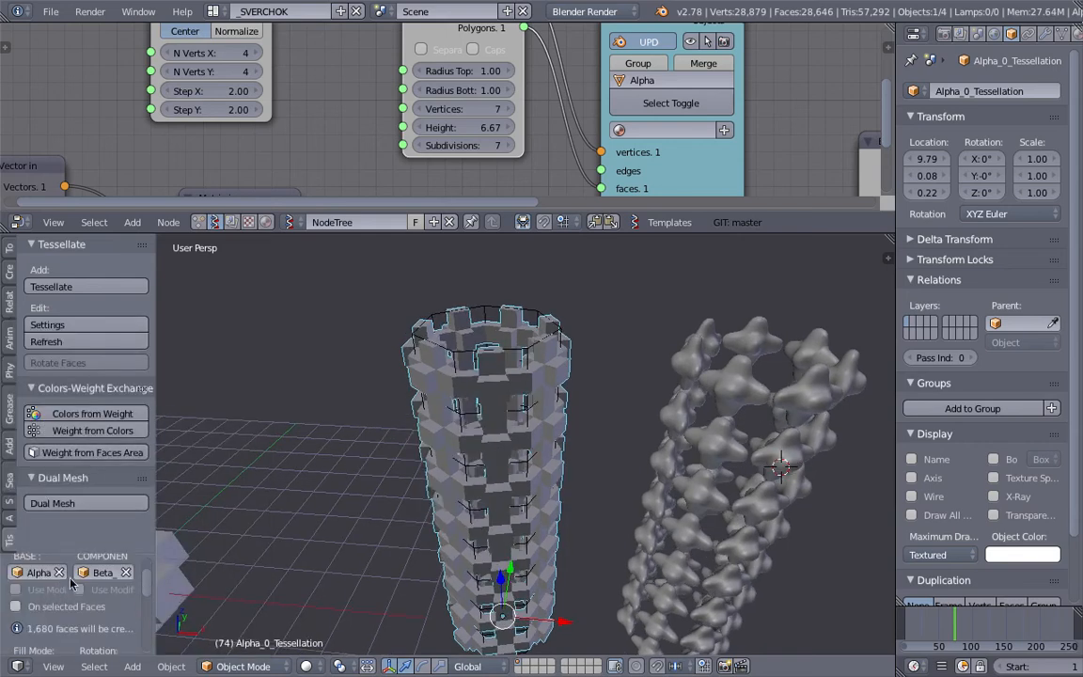
left_click_drag(84, 554, 97, 423)
scroll(98, 526, "down", 3)
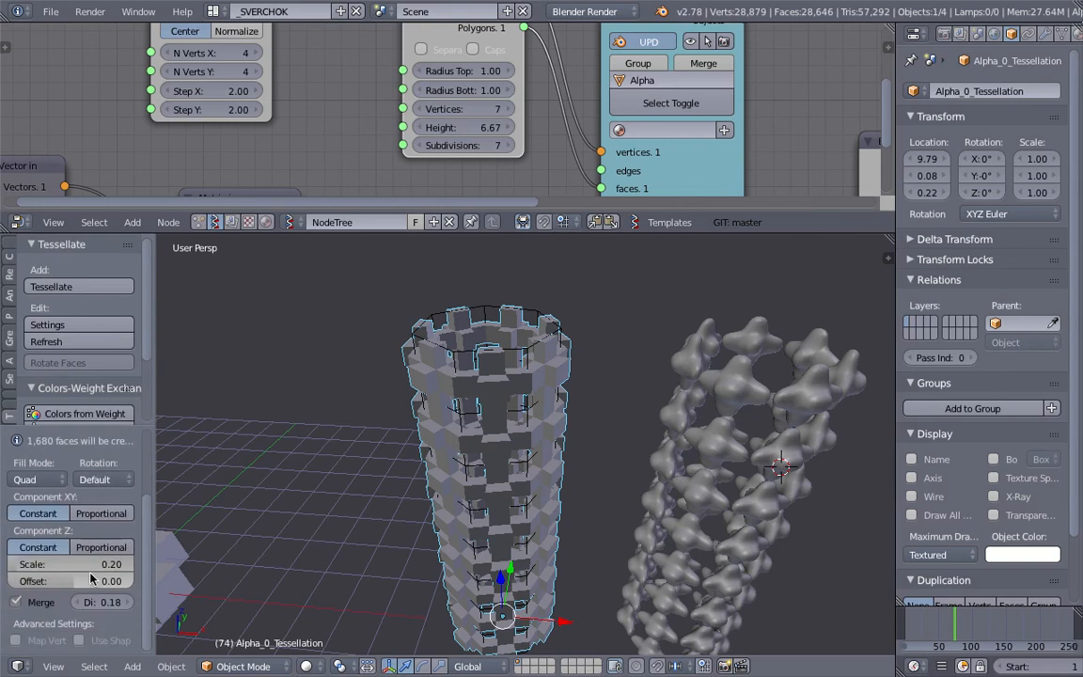
scroll(90, 580, "up", 5)
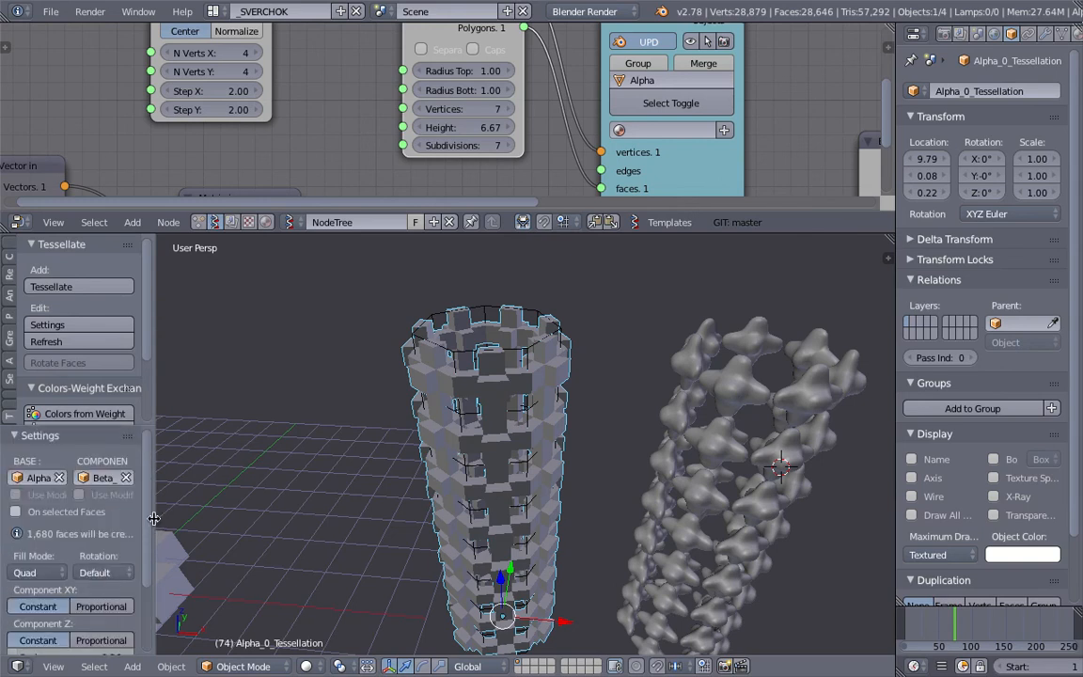
left_click_drag(151, 518, 249, 532)
scroll(179, 583, "down", 5)
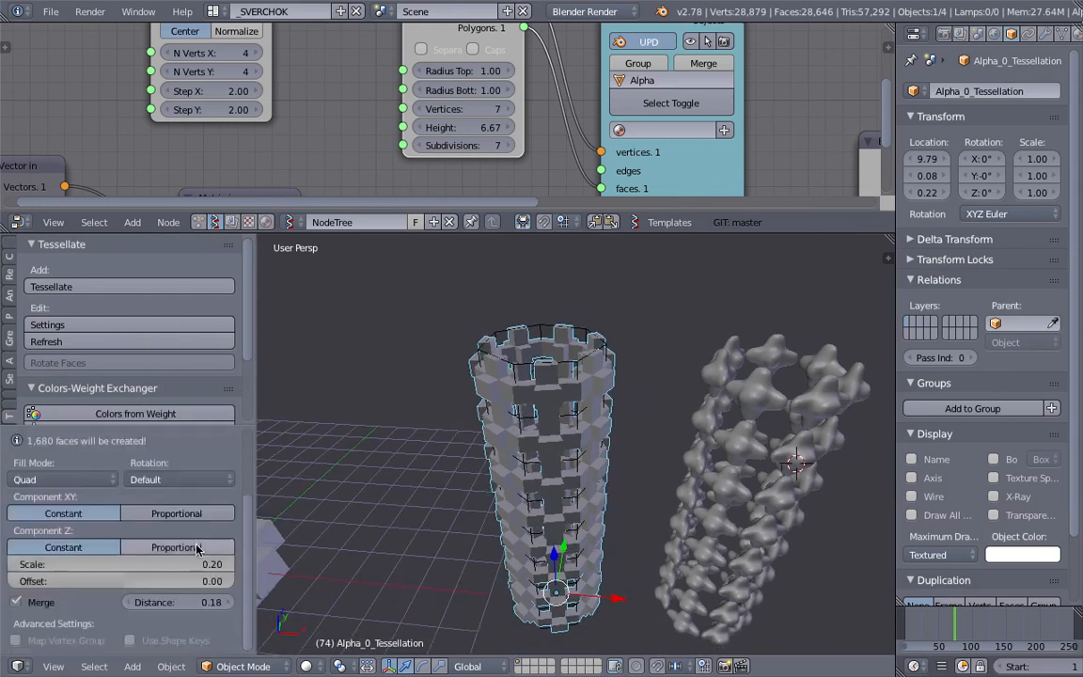
Adjust Alpha_0_Tessellation's merge distance to about 0.33 and its Component Z scale to about 0.12.
left_click_drag(178, 605, 178, 605)
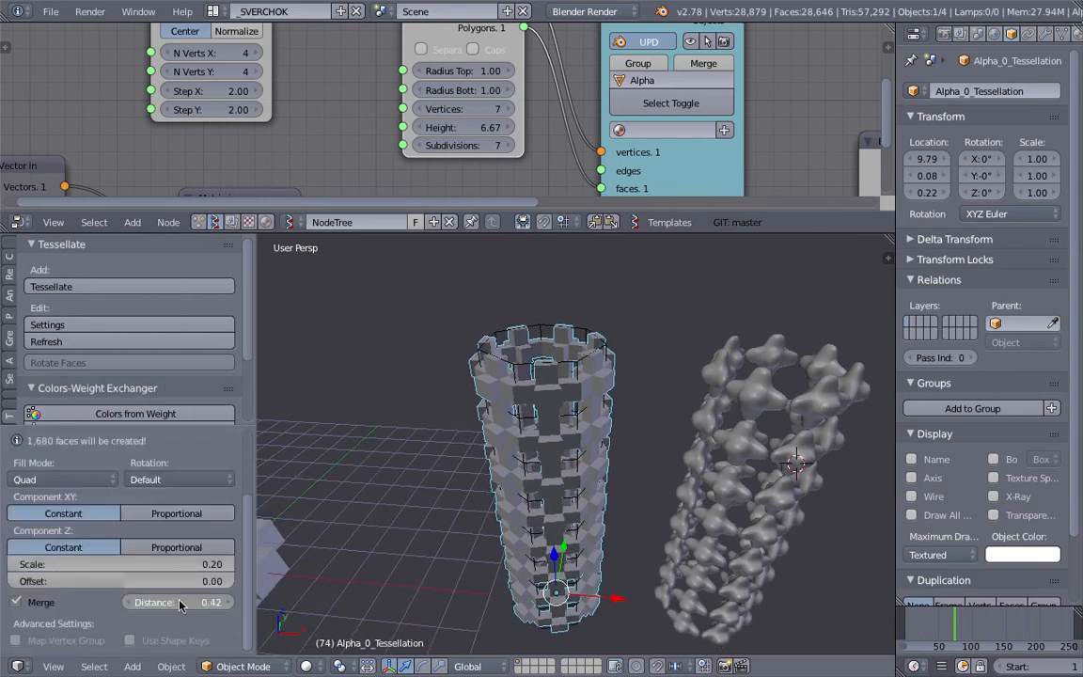
left_click_drag(181, 605, 141, 605)
left_click_drag(92, 565, 125, 564)
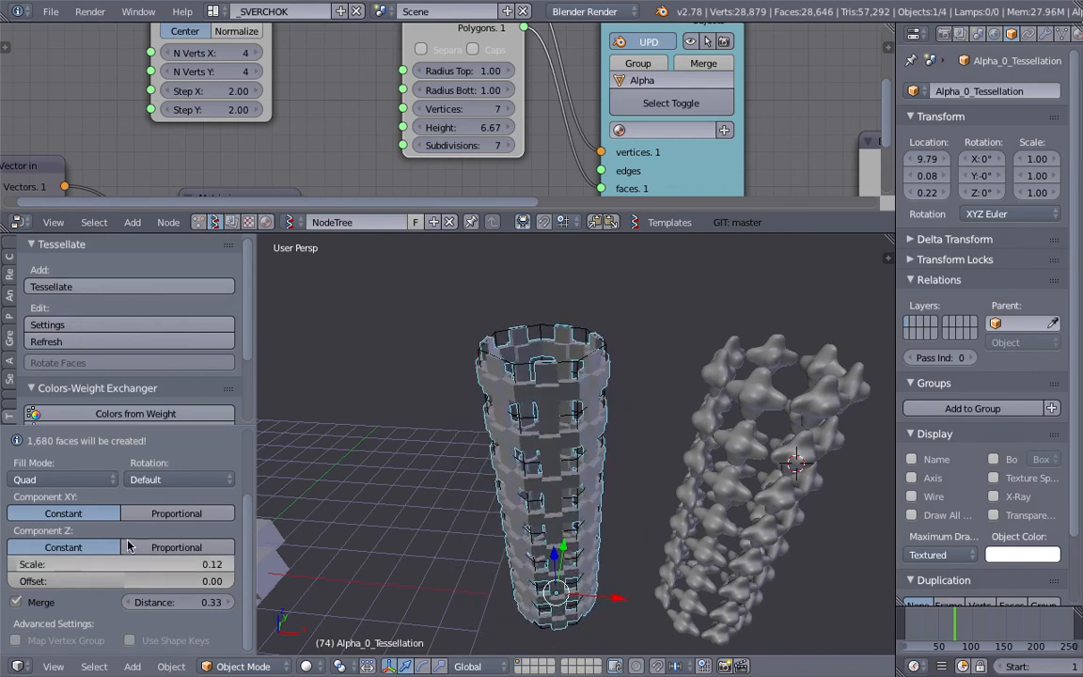
scroll(453, 383, "up", 5)
middle_click_drag(453, 383, 502, 431)
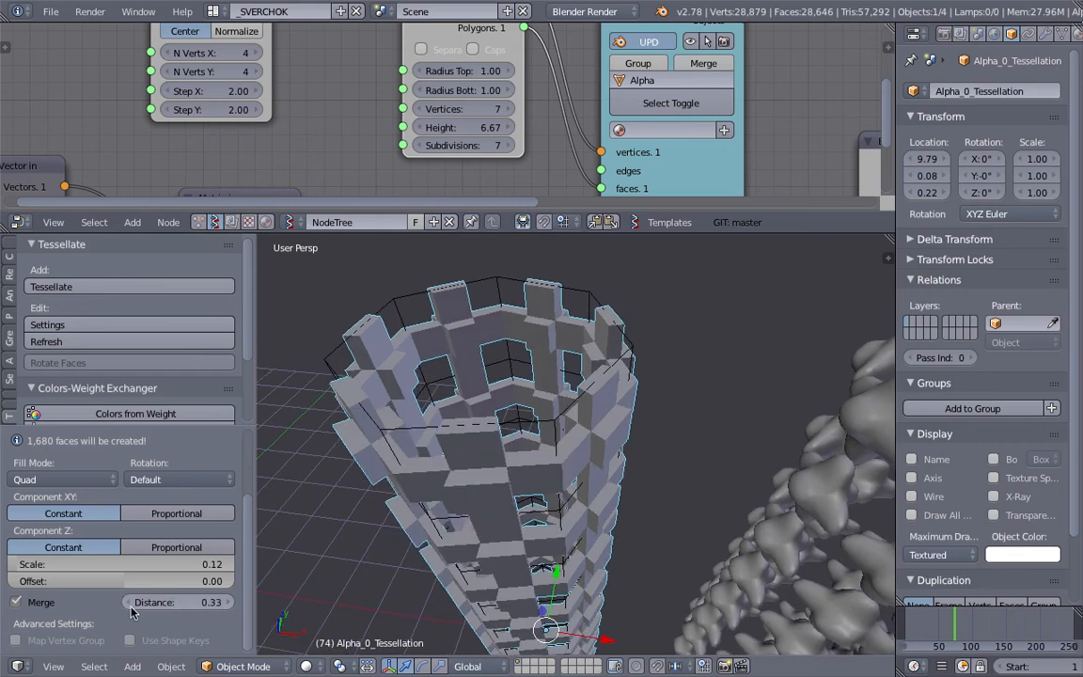
Duplicate Alpha_0_Tessellation beyond the smooth tube, at about X 17.4, and subdivide the new copy.
scroll(480, 486, "down", 6)
middle_click_drag(480, 486, 544, 452)
key("shift+d")
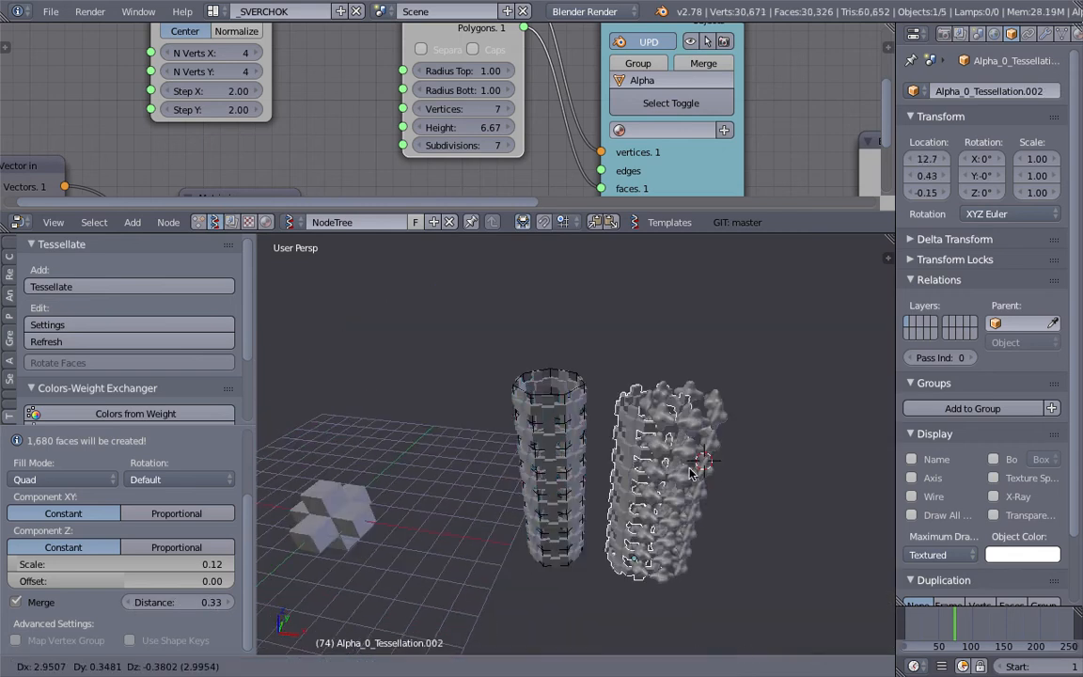
left_click(776, 472)
scroll(649, 447, "up", 10)
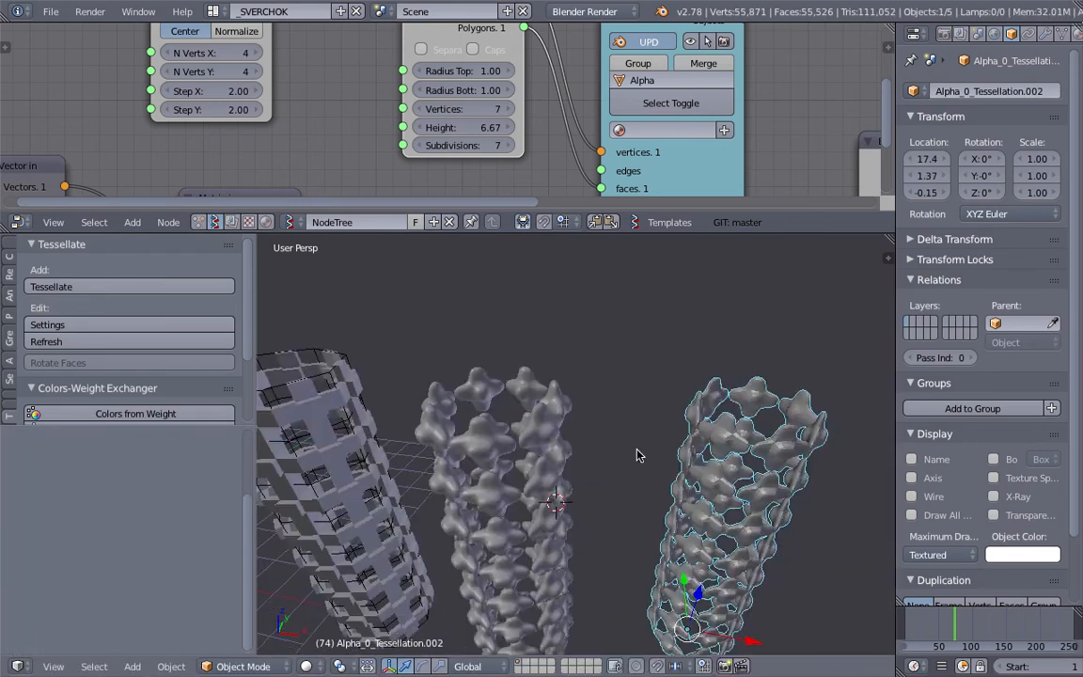
Drop the new copy's subdivision to level 0 and remove the doubles from its whole mesh in Edit Mode.
middle_click_drag(660, 431, 656, 407)
key("ctrl+0")
key("Tab")
left_click(701, 403)
middle_click_drag(706, 402, 617, 413)
scroll(619, 426, "up", 3)
scroll(619, 426, "down", 6)
key("a")
key("space")
type("remove do")
key("Return")
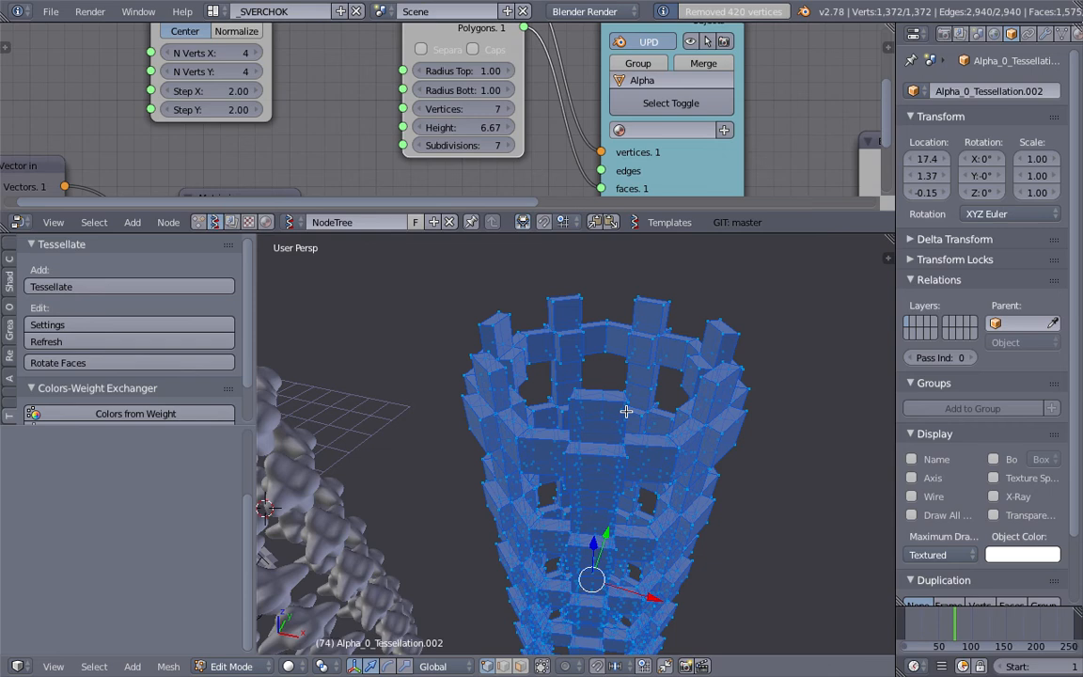
Return the cleaned copy to Object Mode, set its subdivision to level 2, shade it smooth and deselect everything.
key("Tab")
mouse_move(619, 419)
middle_mouse_down()
mouse_move(670, 382)
mouse_move(602, 388)
mouse_move(610, 477)
mouse_move(650, 432)
middle_mouse_up()
key("ctrl+2")
scroll(668, 383, "down", 3)
scroll(613, 394, "up", 3)
key("space")
type("smooth")
key("Return")
key("a")
key("a")
key("a")
scroll(623, 420, "down", 6)
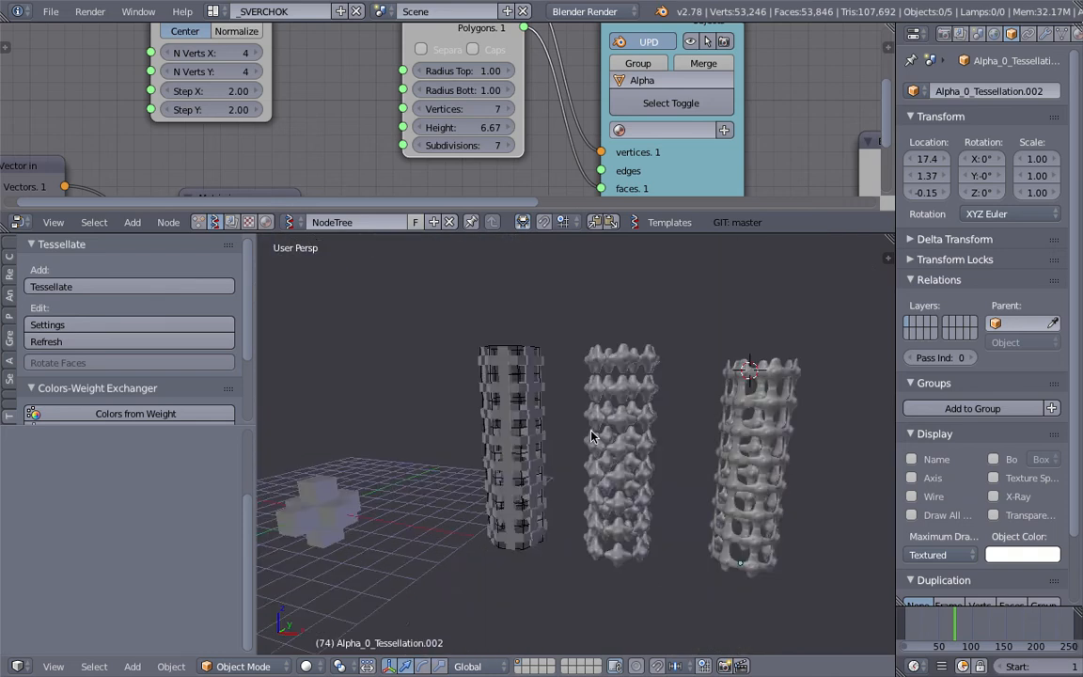
Select the base cylinder Alpha_0 and enter Edit Mode on it.
middle_click_drag(594, 480, 595, 421)
scroll(566, 459, "up", 3)
right_click(590, 357)
scroll(593, 380, "up", 3)
scroll(566, 353, "down", 3)
middle_click_drag(575, 333, 583, 387)
scroll(568, 391, "down", 3)
scroll(569, 391, "up", 3)
scroll(583, 388, "down", 1)
scroll(554, 433, "up", 3)
scroll(564, 414, "up", 2)
key("Tab")
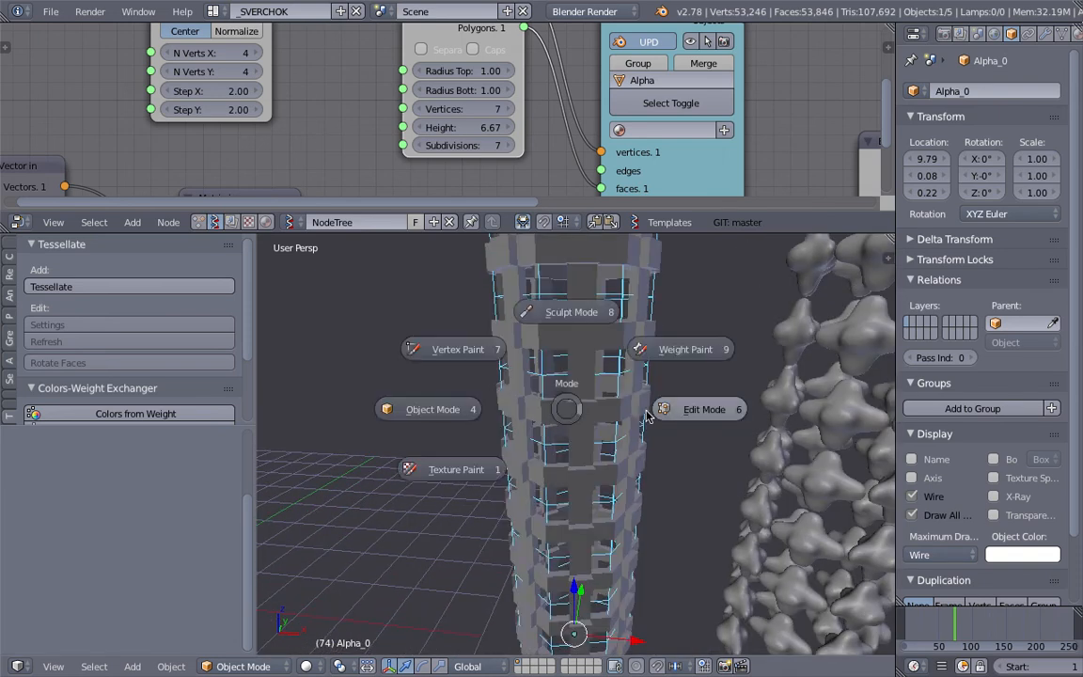
left_click(619, 402)
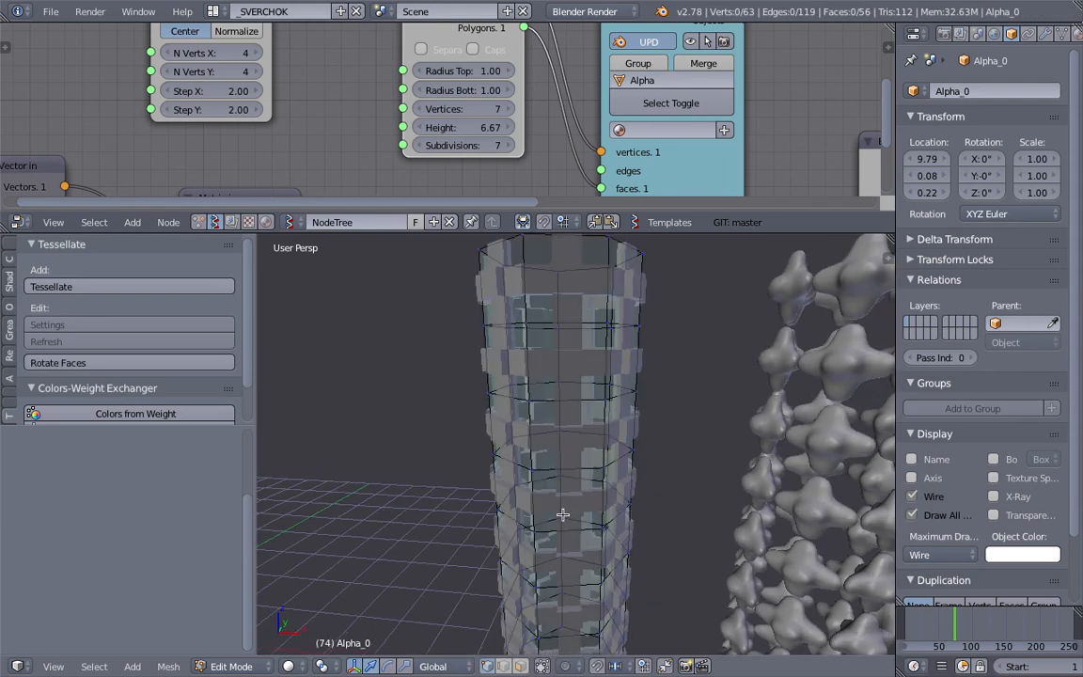
Switch to face selection and box-select the faces in the upper part of the Alpha_0 cylinder.
left_click(522, 666)
right_click(580, 470)
middle_click_drag(555, 477, 496, 358)
scroll(598, 497, "down", 1)
key("a")
key("a")
key("a")
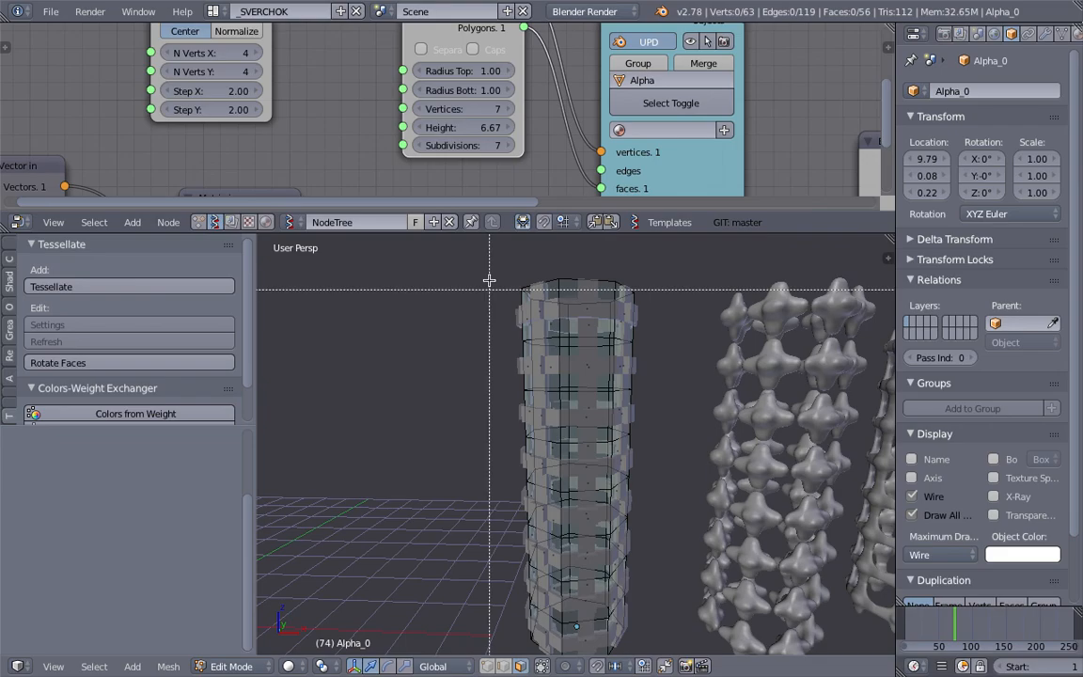
key("b")
left_click_drag(429, 236, 649, 458)
Return to Object Mode, select Alpha_0_Tessellation and refresh it.
key("Tab")
left_click(470, 420)
middle_click_drag(479, 419, 512, 402)
left_click(128, 286)
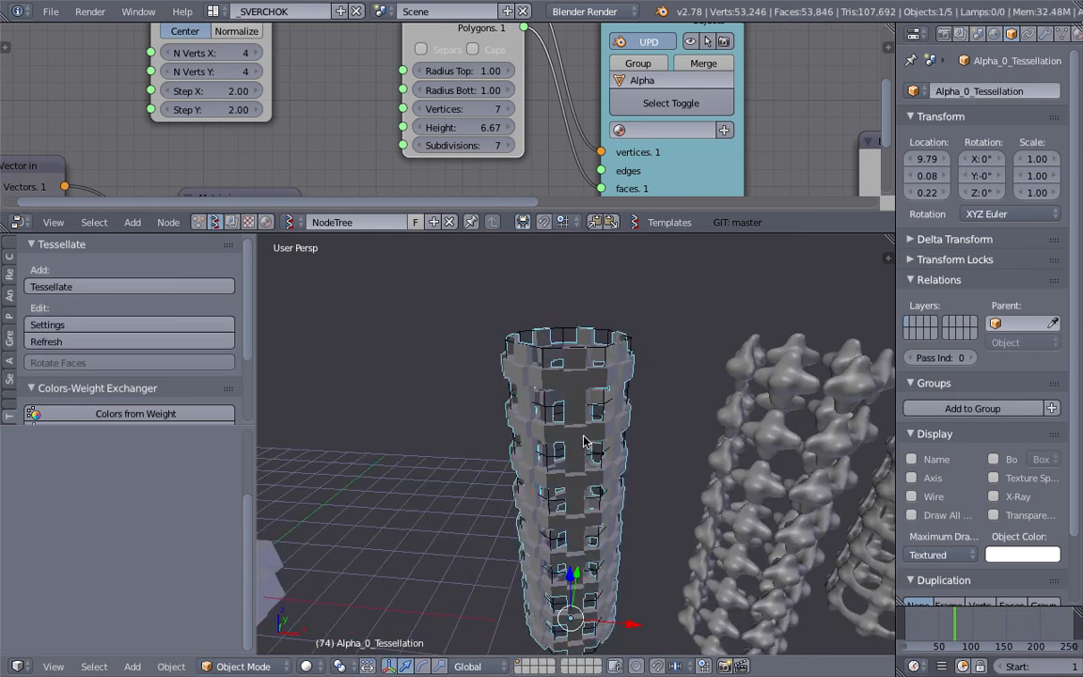
left_click(166, 346)
middle_click_drag(511, 451, 519, 430)
Limit Alpha_0_Tessellation to the base's selected faces by enabling On selected Faces in its settings.
left_click(90, 324)
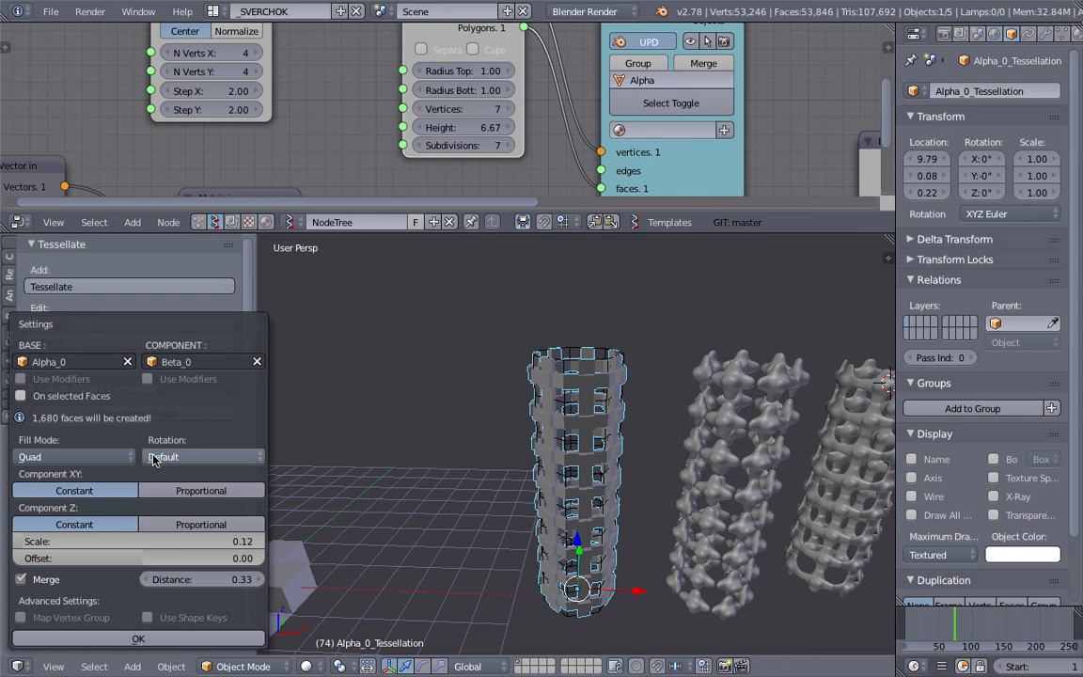
left_click(91, 400)
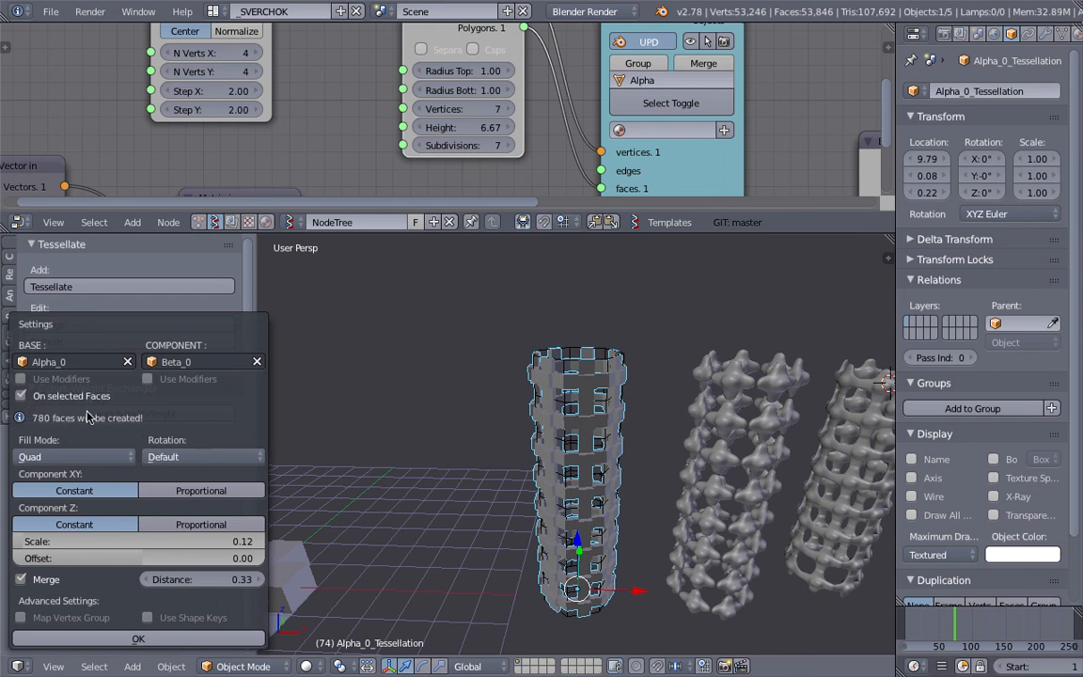
middle_click_drag(506, 506, 616, 428)
scroll(626, 405, "up", 1)
middle_click_drag(640, 386, 535, 439)
Select the base cylinder Alpha_0 again and reopen its mesh in Edit Mode.
right_click(547, 448)
key("Tab")
left_click(612, 452)
key("space")
type("rever")
key("Down")
key("Escape")
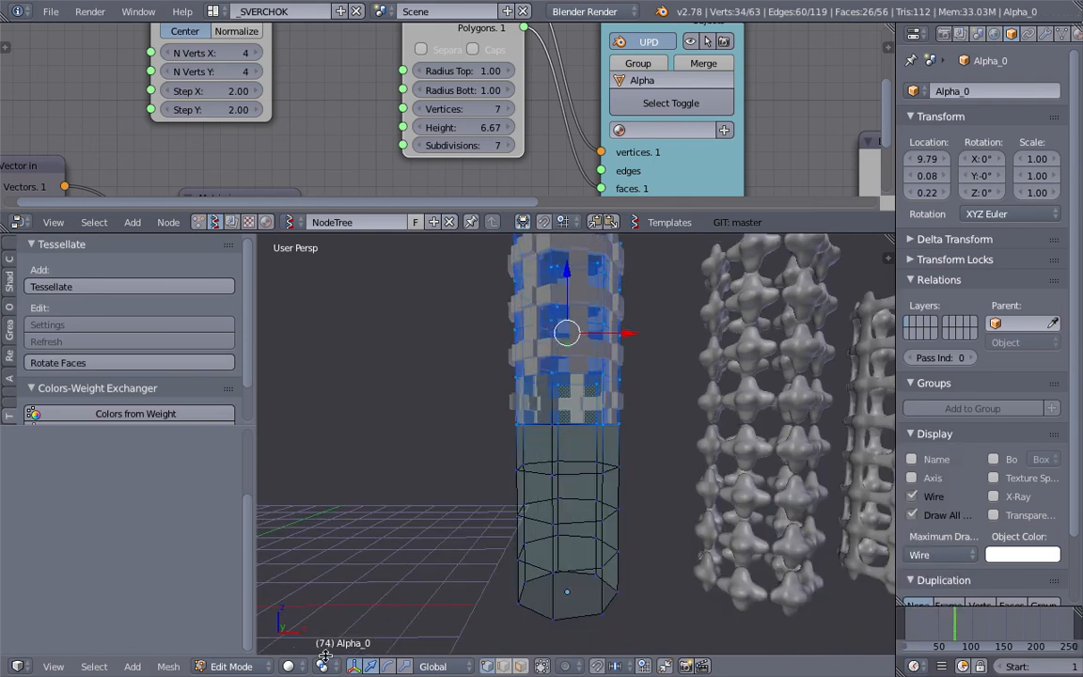
Invert the face selection on Alpha_0 and return to Object Mode.
left_click(94, 666)
left_click(117, 588)
middle_click_drag(474, 457, 544, 451)
key("Tab")
left_click(458, 406)
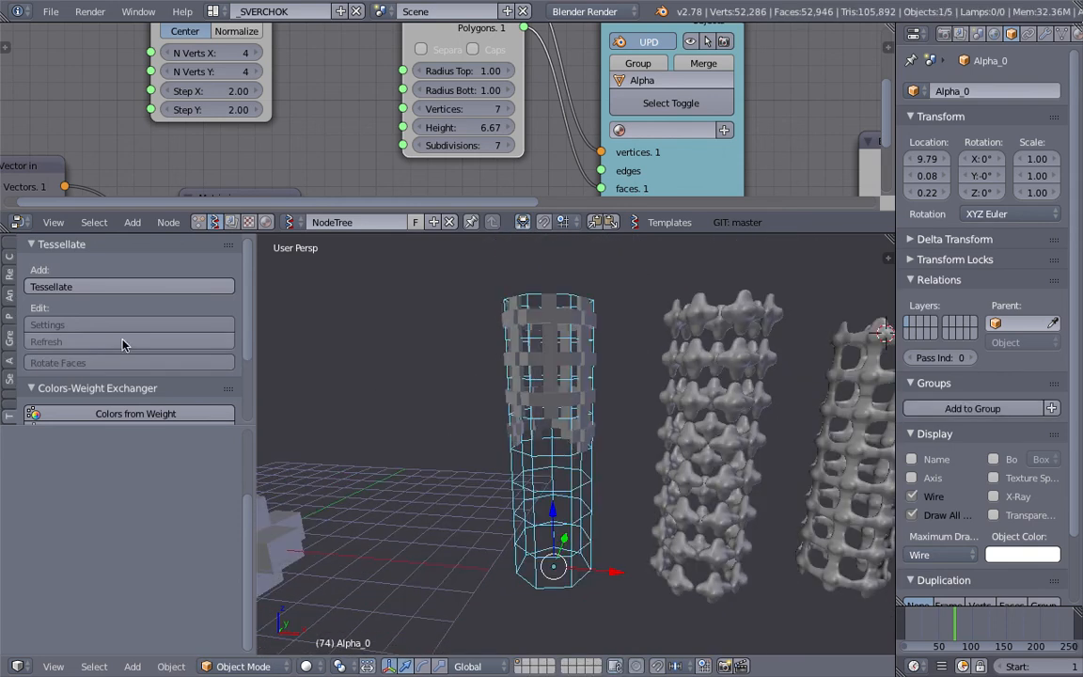
middle_click_drag(310, 393, 537, 442)
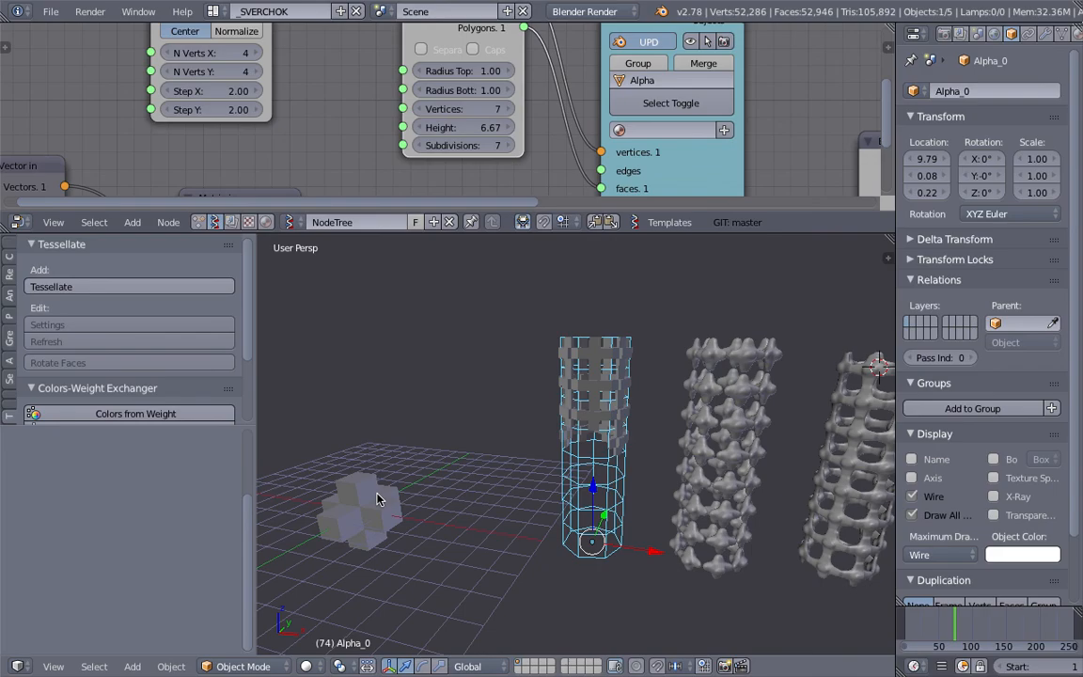
Enlarge the node editor and add a Torus node in the empty space between the cylinder and box node chains.
left_click_drag(480, 233, 482, 325)
scroll(530, 202, "down", 7)
middle_click_drag(531, 201, 422, 199)
middle_click_drag(539, 162, 378, 175)
scroll(459, 161, "down", 1)
middle_click_drag(459, 148, 434, 236)
scroll(446, 170, "up", 2)
key("space")
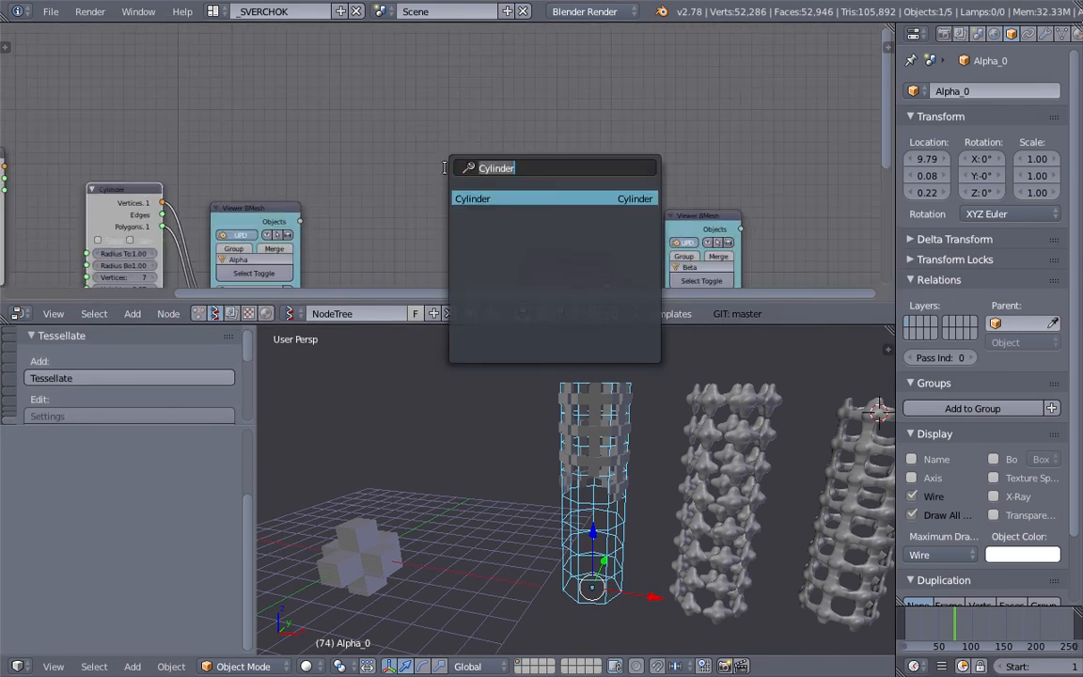
type("toru")
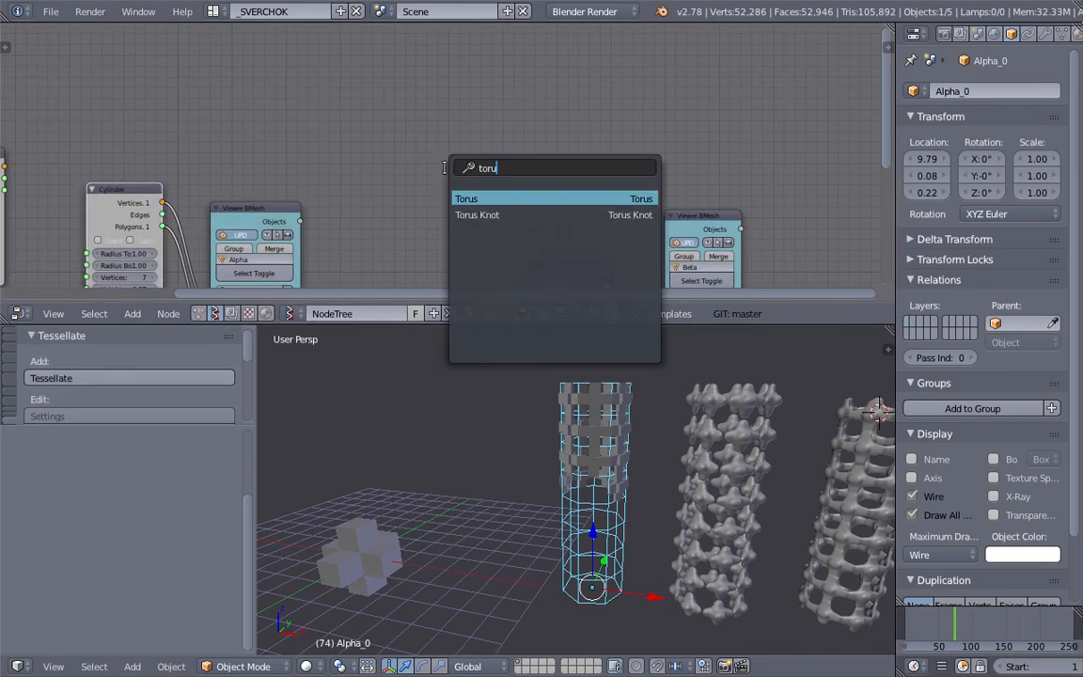
key("Return")
left_click(423, 89)
Place another Viewer BMesh node beside the Torus node and name its object Theta.
scroll(602, 137, "up", 1)
left_click_drag(715, 223, 610, 72)
scroll(602, 134, "up", 1)
double_click(623, 142)
type("Theta")
key("Return")
Connect the Torus vertices and polygons to the vertices and faces inputs of the Theta viewer.
scroll(469, 179, "up", 2)
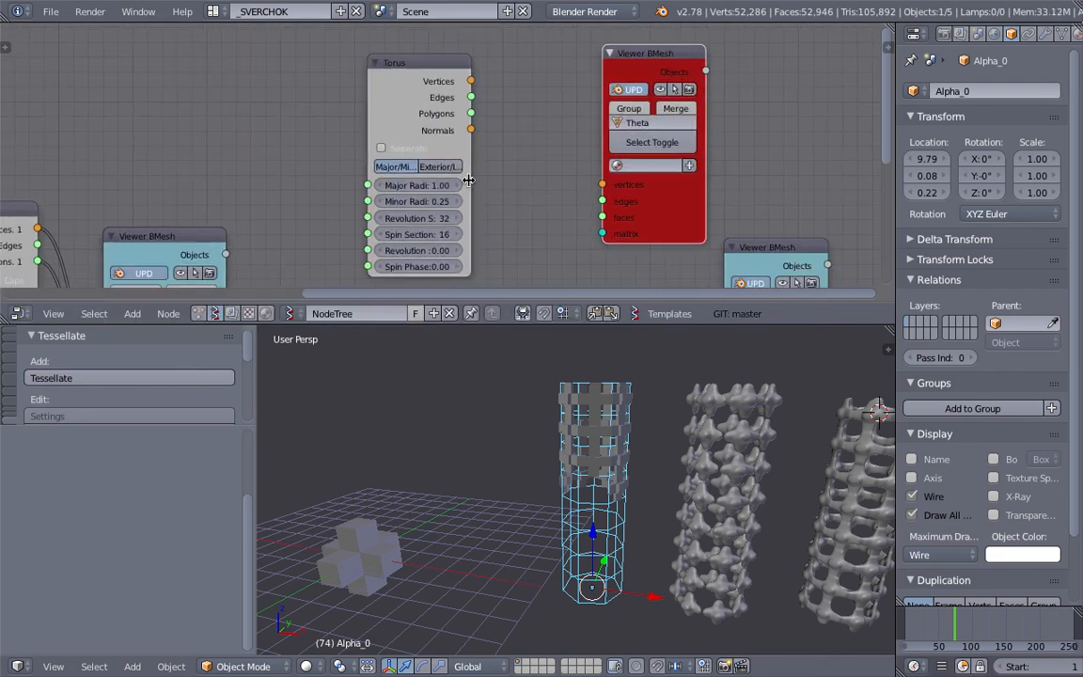
left_click_drag(470, 81, 602, 184)
left_click_drag(471, 114, 602, 217)
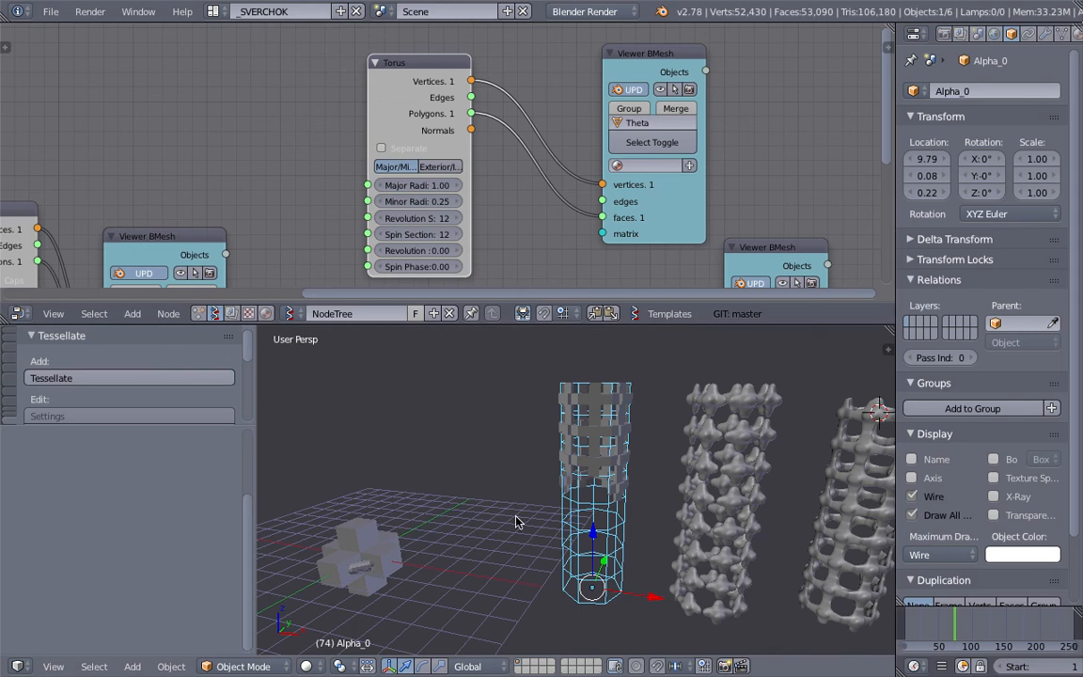
Move the box component Beta_0 clear of the torus to about X -4.04, Y -1.24.
middle_click_drag(515, 518, 524, 546)
scroll(393, 570, "up", 2)
right_click(393, 576)
middle_click_drag(390, 555, 624, 435)
key("g")
left_click(856, 399)
right_click(480, 474)
key("g")
left_click(271, 478)
middle_click_drag(700, 454, 724, 477)
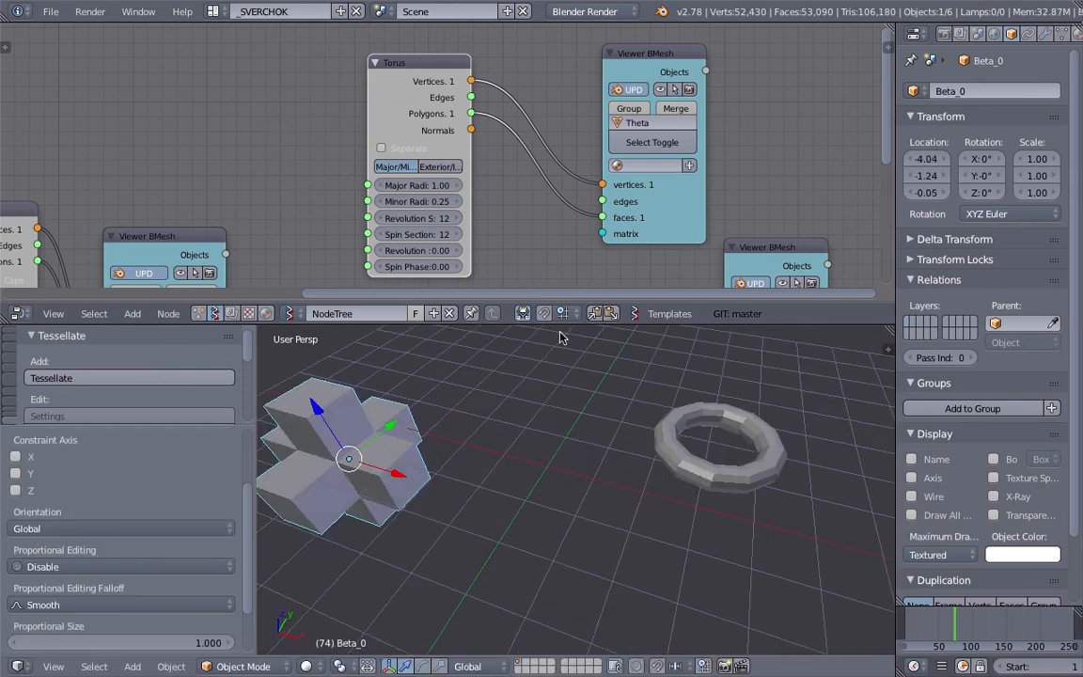
Set both the revolution sections and the spin sections of the Torus node to 4.
left_click_drag(446, 219, 451, 234)
type("4")
key("Return")
Try to tessellate the base Alpha_0 with the component Theta_0, enabling On selected Faces.
middle_click_drag(572, 427, 589, 462)
right_click(588, 461)
scroll(667, 476, "down", 3)
middle_click_drag(666, 476, 530, 450, "shift")
scroll(461, 479, "down", 2)
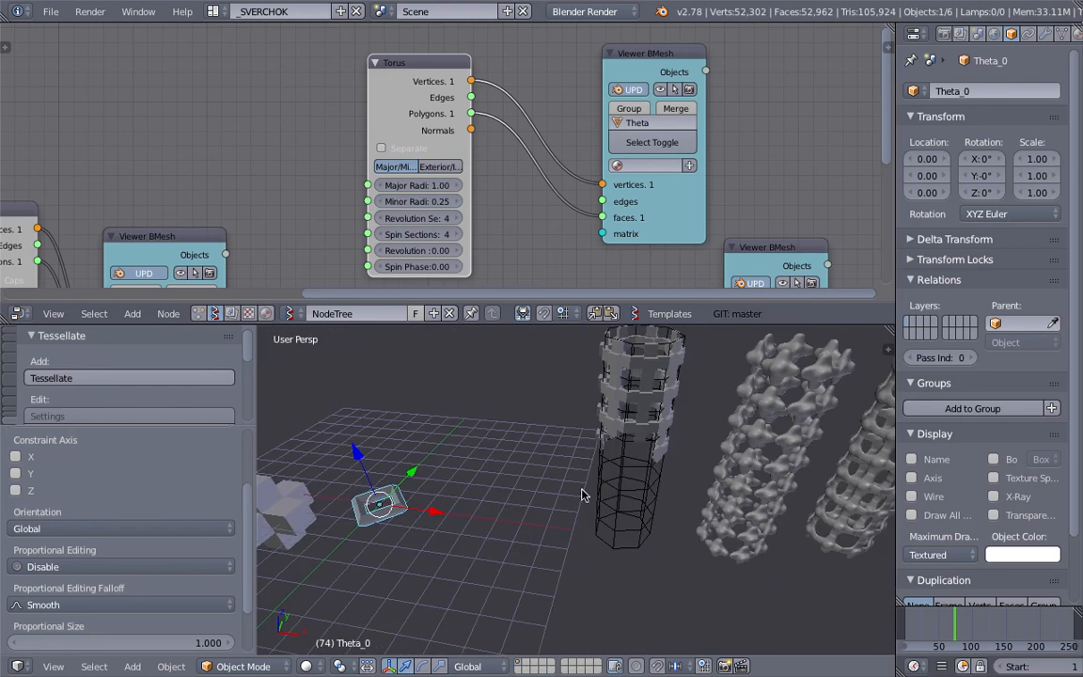
right_click(604, 490)
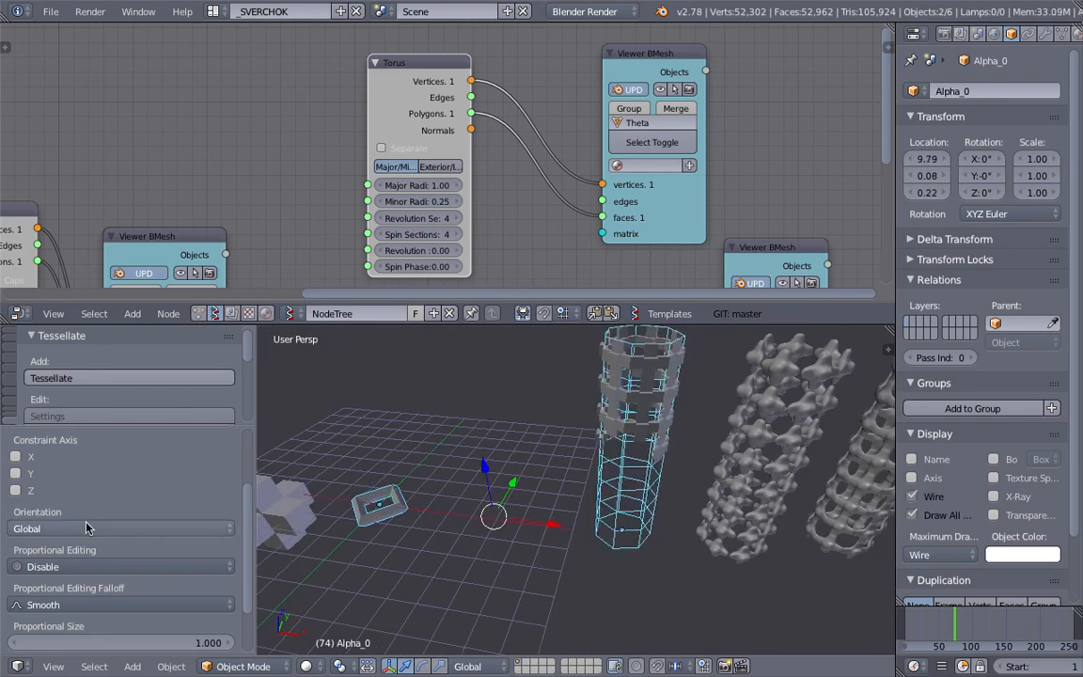
scroll(121, 489, "up", 3)
left_click(141, 377)
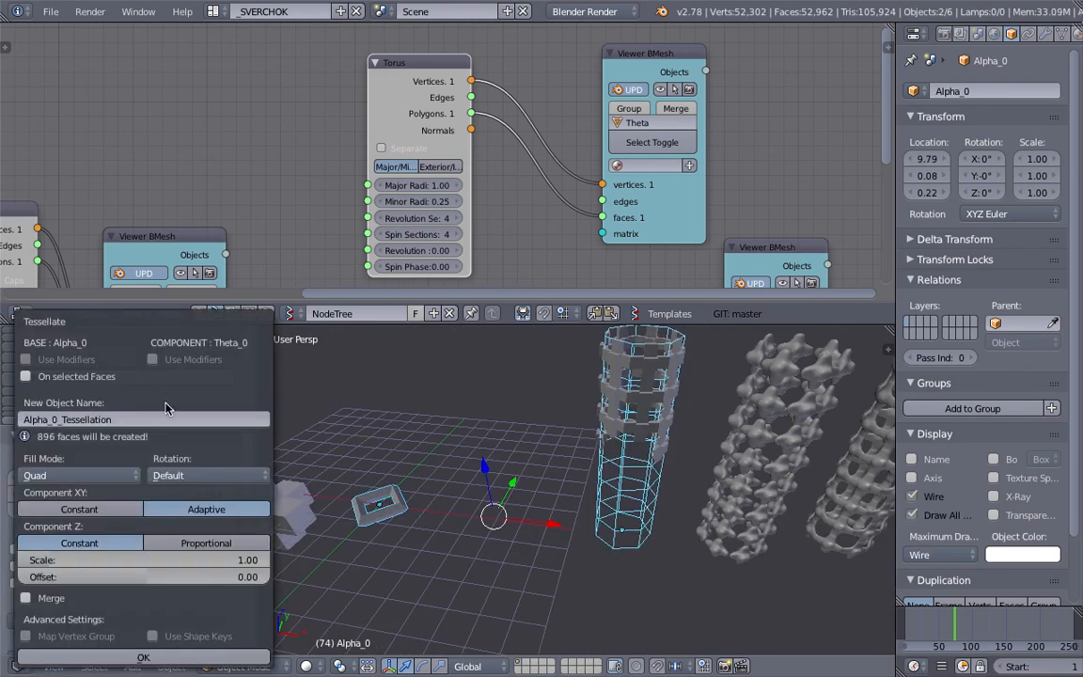
left_click(80, 380)
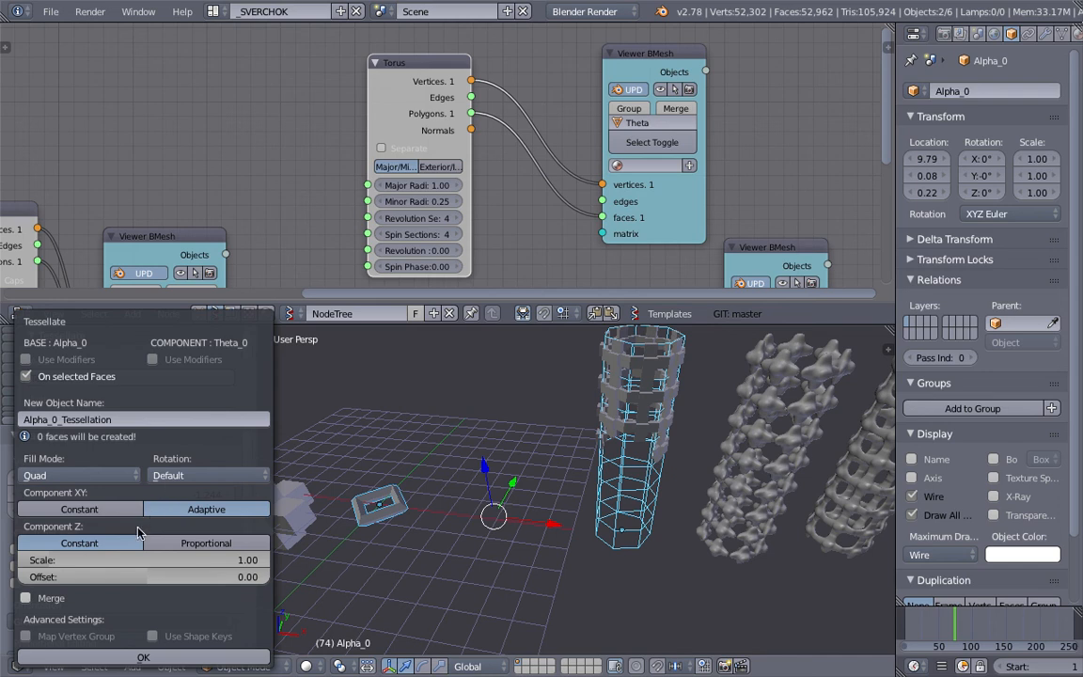
left_click(143, 658)
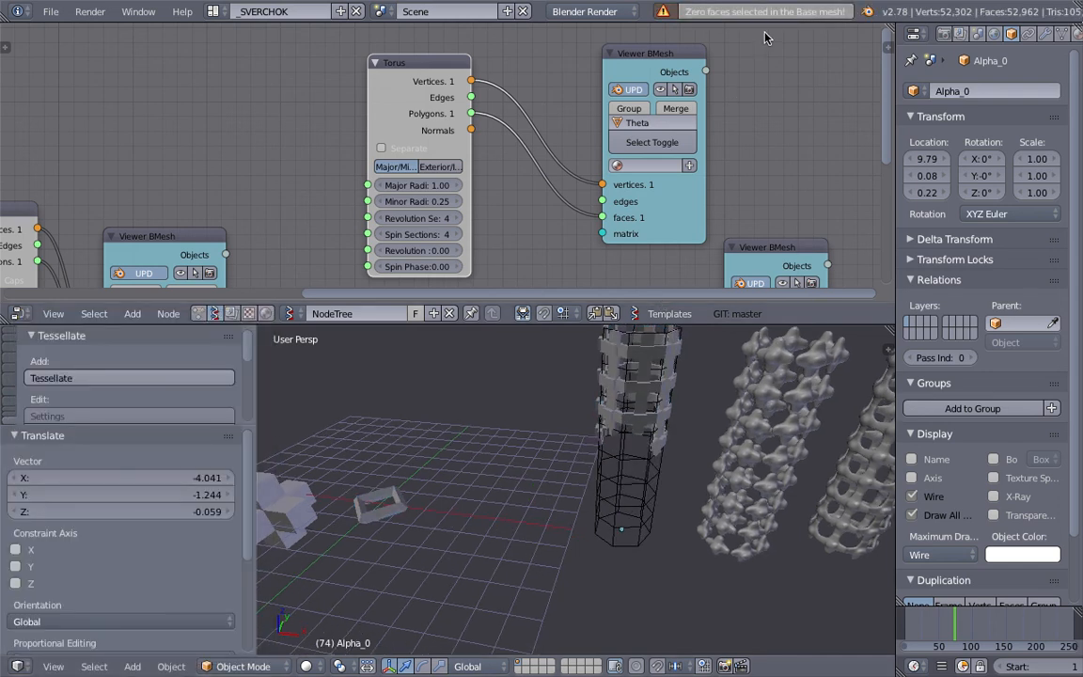
Open the base cylinder Alpha_0 in Edit Mode, clear its selection and switch to face selection.
right_click(406, 508)
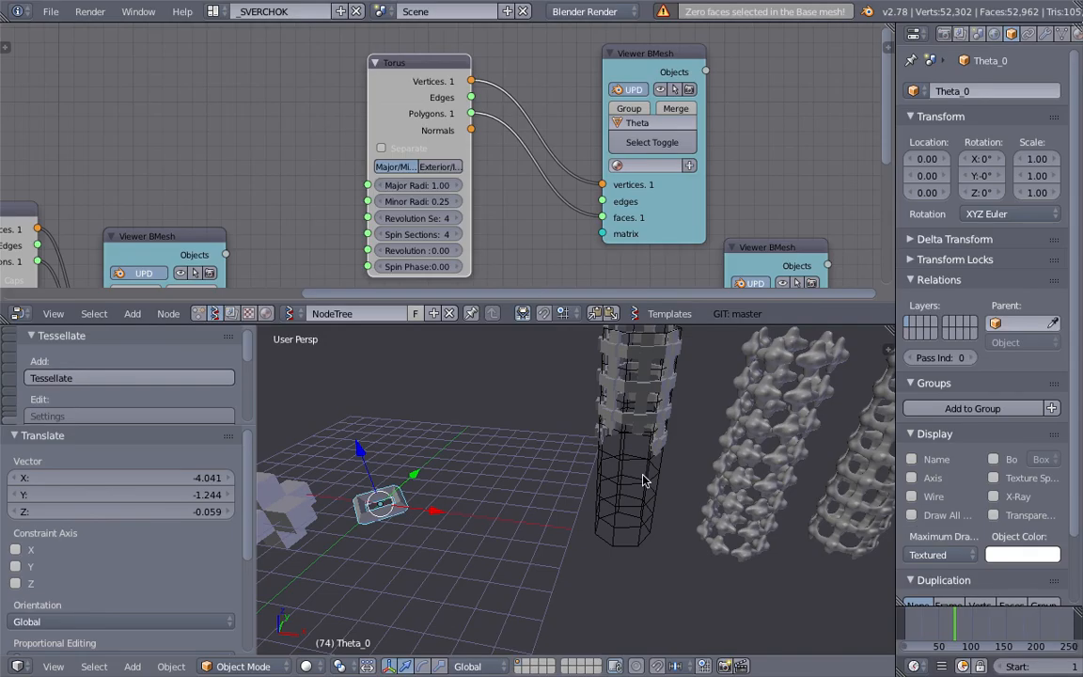
right_click(644, 481)
middle_click_drag(645, 480, 606, 503)
key("Tab")
left_click(705, 472)
key("a")
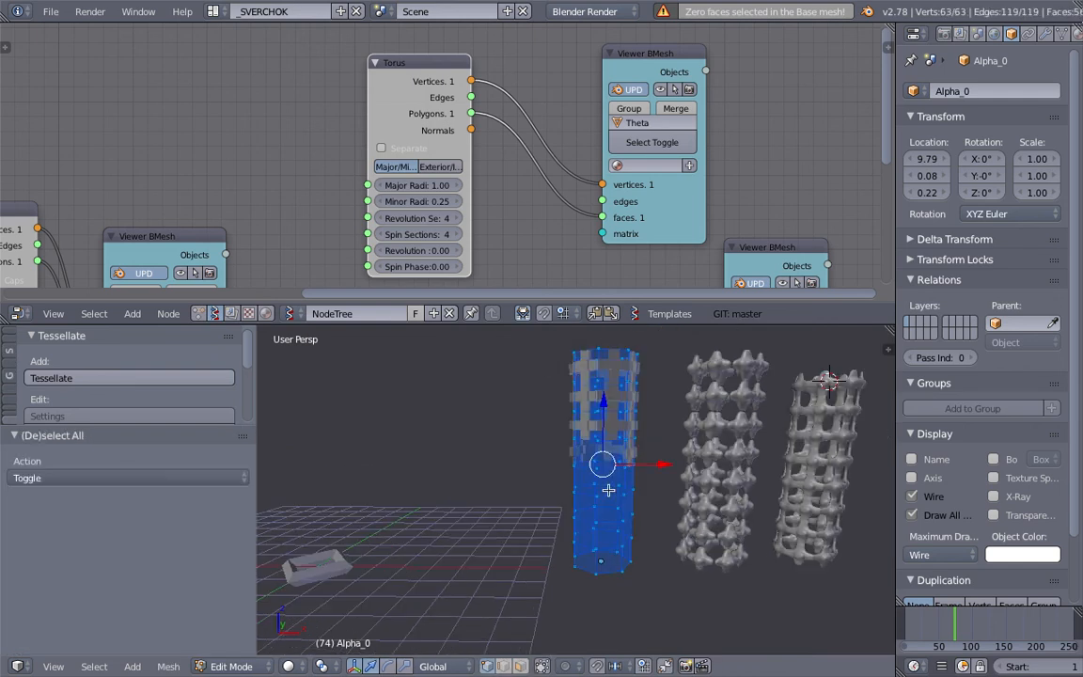
key("a")
left_click(523, 667)
Box-select the faces in the lower half of Alpha_0 and return to Object Mode.
middle_click_drag(553, 607, 558, 585)
key("b")
left_click_drag(550, 462, 654, 583)
middle_click_drag(585, 487, 399, 571)
key("Tab")
Tessellate Alpha_0 with the component Theta_0 using On selected Faces, Quad fill and Adaptive XY.
right_click(317, 585)
right_click(583, 530, "shift")
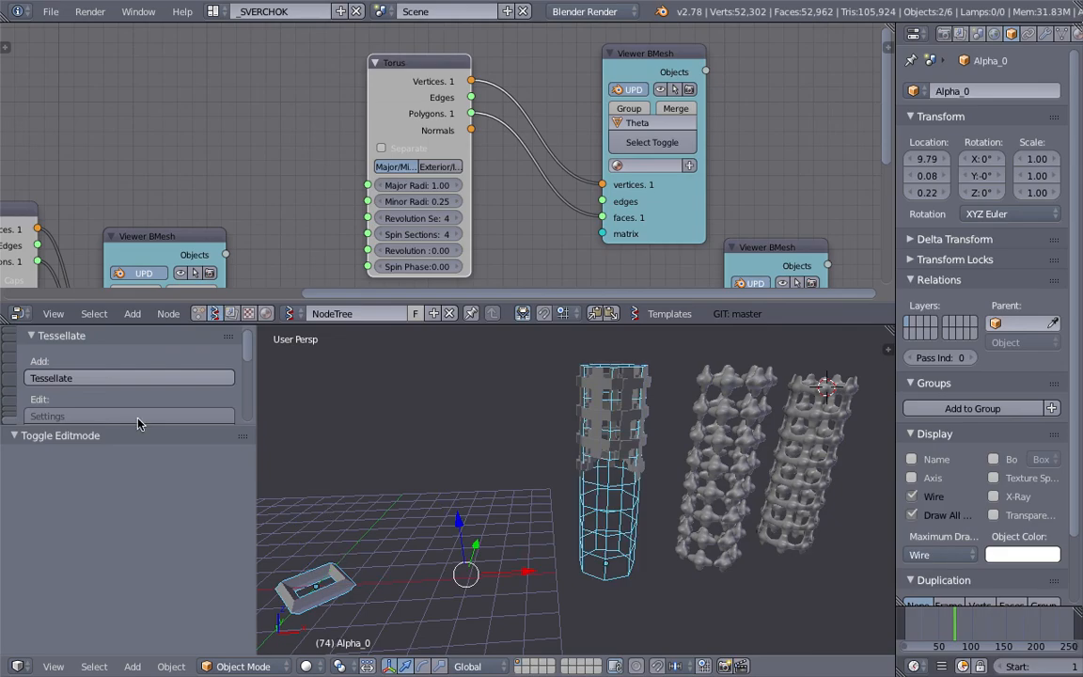
left_click(129, 377)
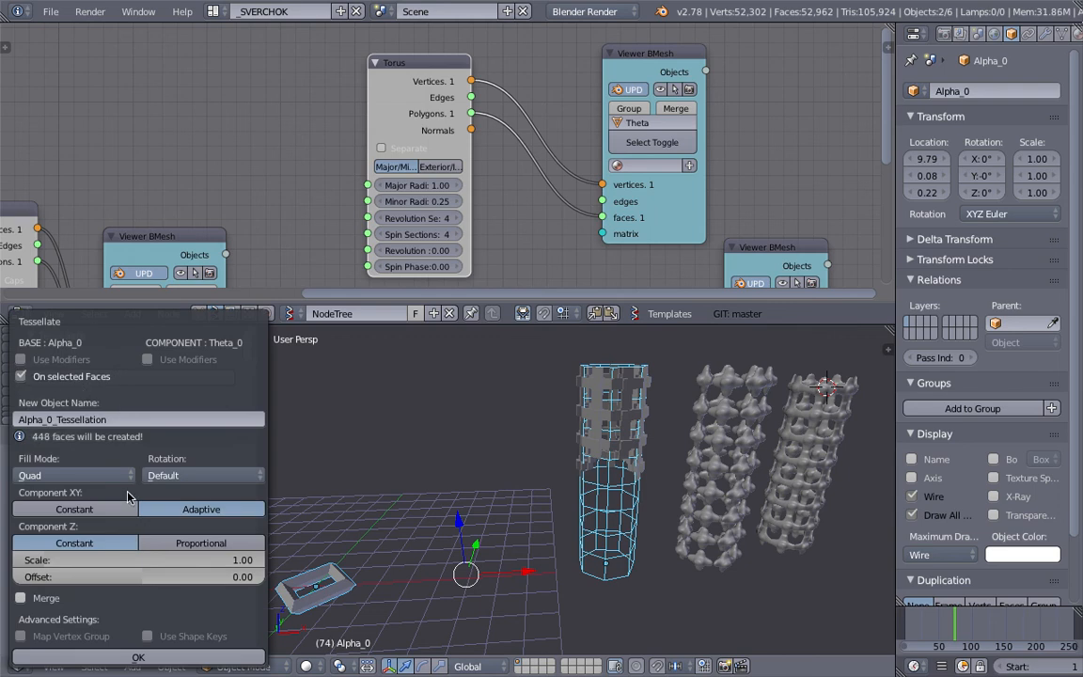
left_click(136, 658)
key("KP_Decimal")
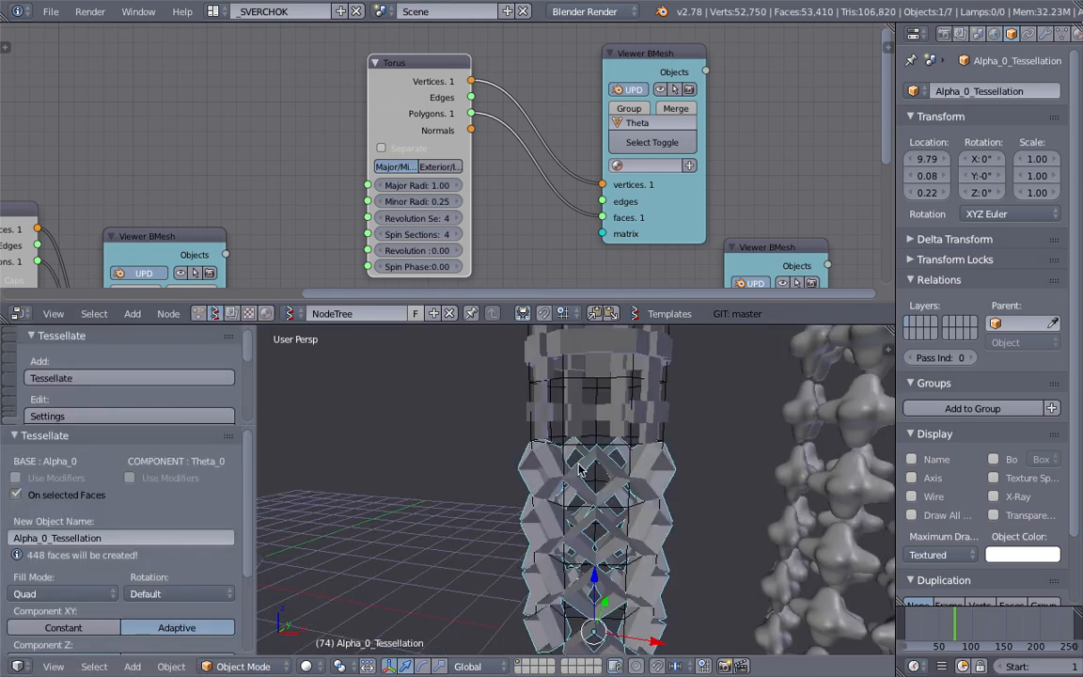
Examine where the torus tessellation and the box tessellation meet on the base cylinder from several angles.
middle_click_drag(607, 489, 576, 482)
key("a")
right_click(576, 481)
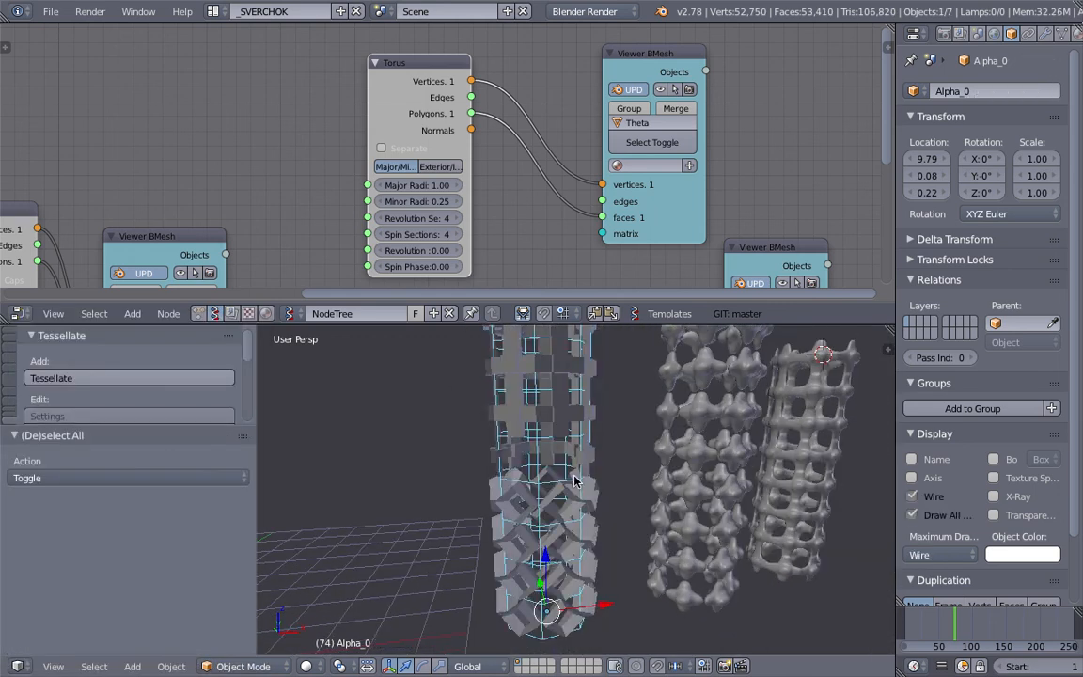
right_click(591, 452)
right_click(551, 489)
scroll(547, 491, "down", 5)
right_click(392, 561)
scroll(564, 505, "up", 5)
middle_click_drag(568, 503, 598, 451)
right_click(588, 485)
right_click(584, 490)
right_click(598, 451)
right_click(606, 479)
right_click(607, 479)
middle_click_drag(606, 479, 481, 459)
scroll(594, 476, "down", 2)
scroll(595, 476, "up", 4)
scroll(481, 460, "down", 4)
middle_click_drag(647, 460, 622, 553)
Review the node tree and inspect the two component objects, Beta_0 and Theta_0.
scroll(686, 488, "down", 2)
middle_click_drag(404, 507, 682, 468, "shift")
scroll(556, 475, "up", 4)
middle_click_drag(489, 478, 553, 449)
scroll(553, 449, "up", 2)
scroll(491, 244, "down", 5)
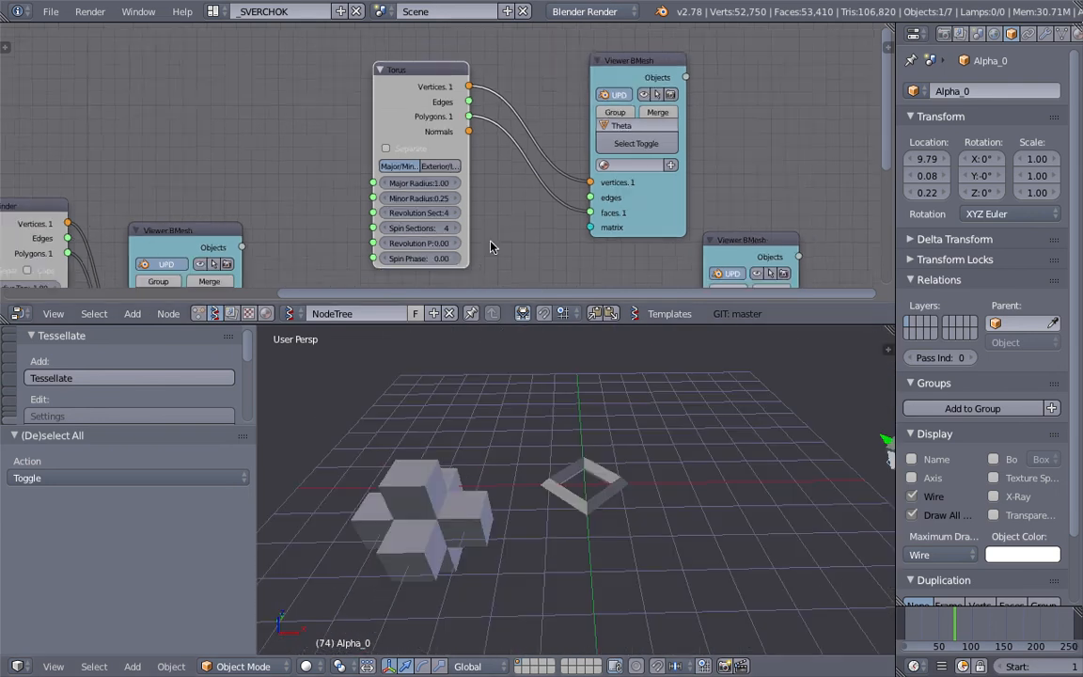
middle_click_drag(534, 186, 590, 82)
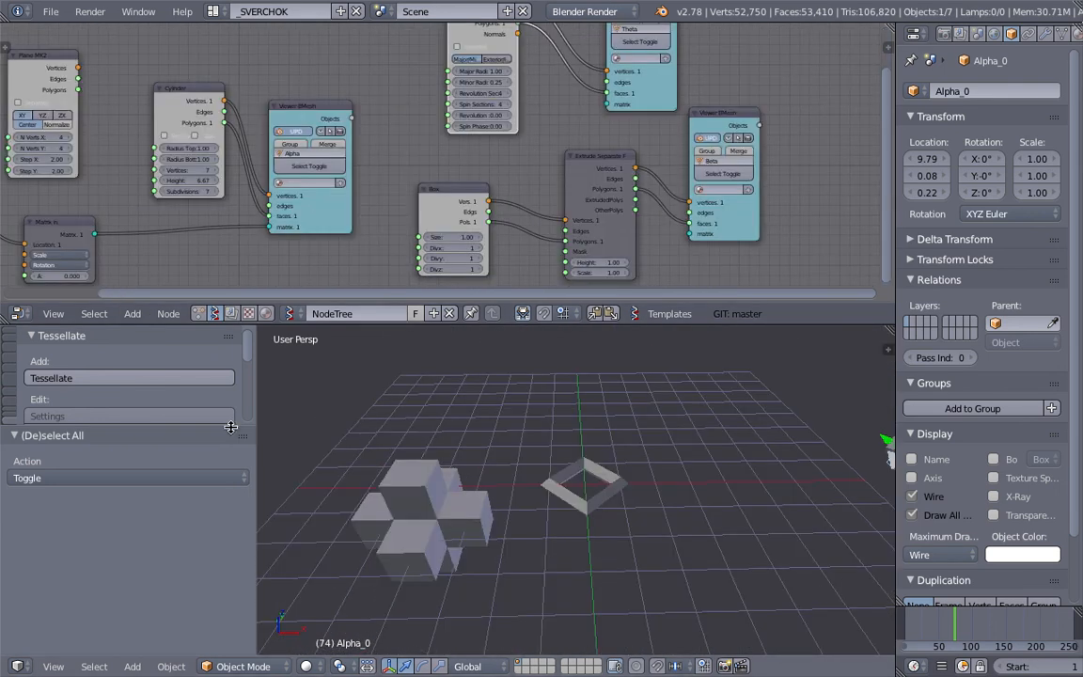
middle_click_drag(404, 475, 461, 423)
right_click(562, 542)
right_click(461, 561)
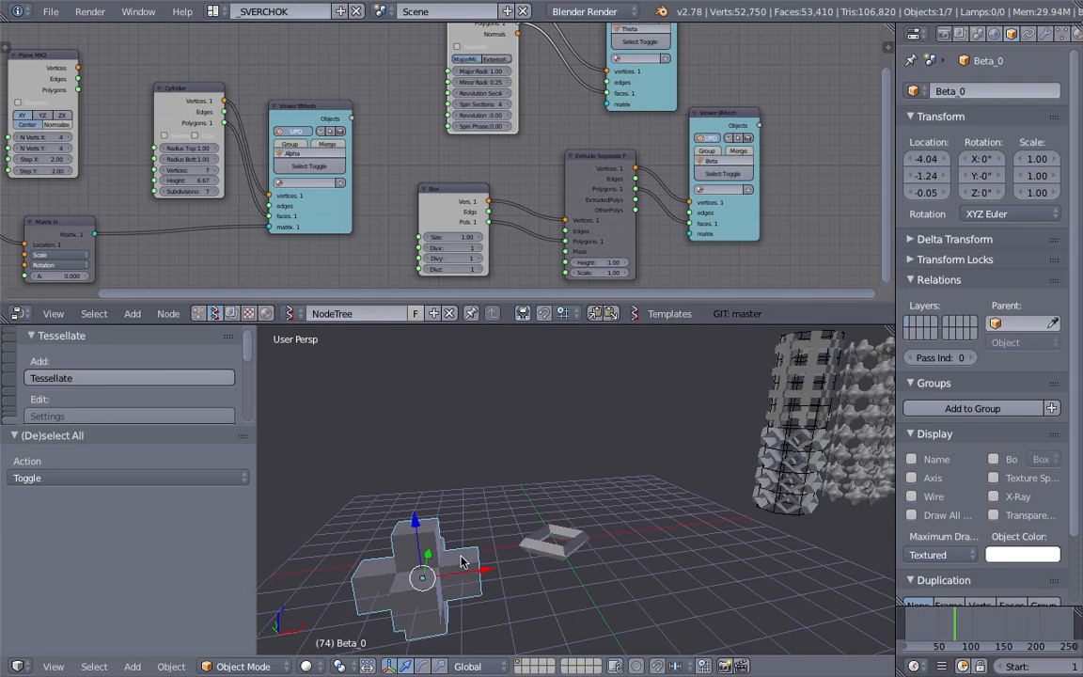
right_click(514, 546)
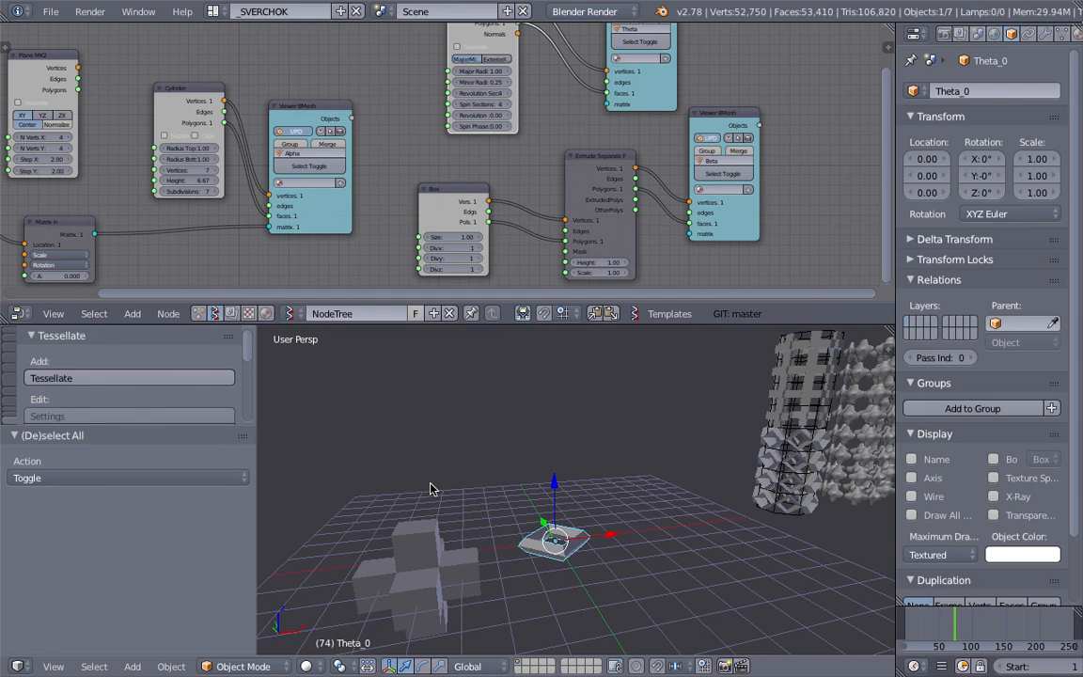
Inspect the lower torus-based tessellation and the upper part of the cylinder up close.
middle_click_drag(647, 420, 533, 440, "shift")
scroll(634, 448, "up", 3)
right_click(707, 445)
scroll(691, 395, "down", 6)
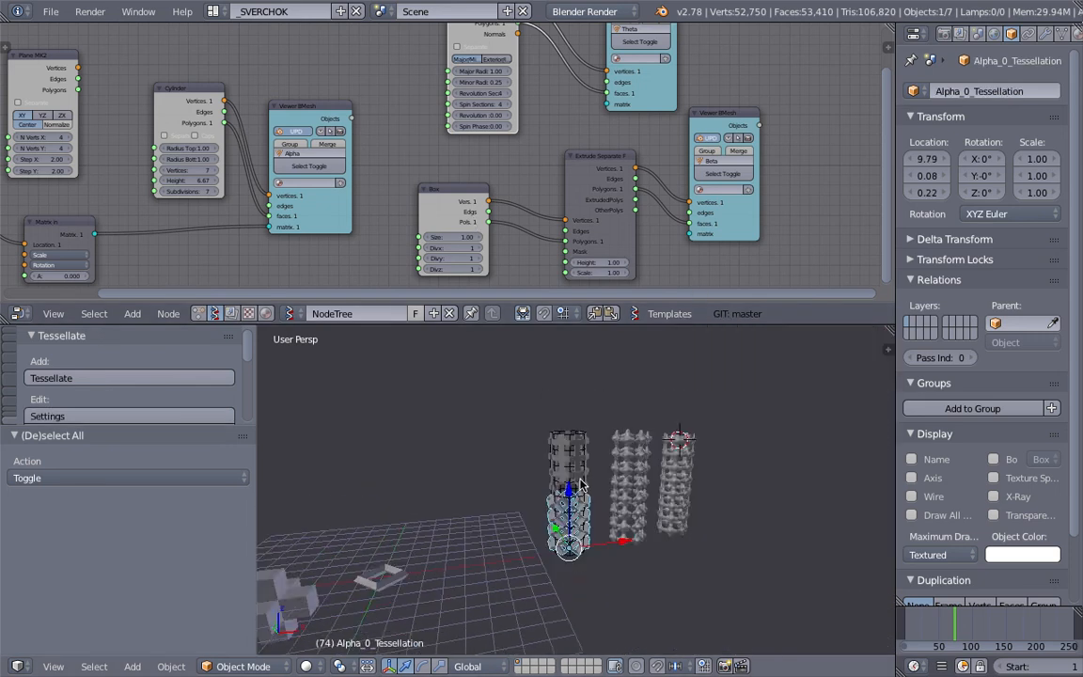
middle_click_drag(516, 484, 365, 448, "shift")
scroll(365, 448, "up", 7)
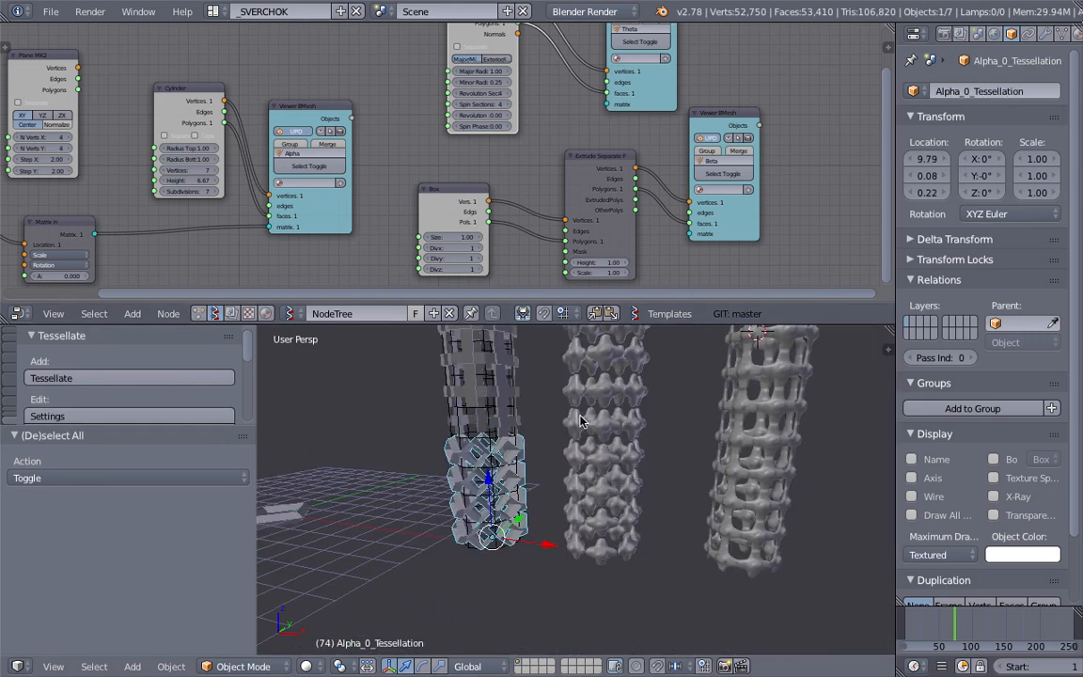
right_click(487, 442)
middle_click_drag(487, 442, 488, 544)
scroll(506, 474, "down", 3)
scroll(516, 484, "up", 6)
right_click(488, 544)
Select Alpha_0_Tessellation.001 and compare the three tessellated cylinders side by side.
middle_click_drag(503, 487, 587, 496)
right_click(652, 513)
scroll(587, 497, "down", 3)
middle_click_drag(578, 518, 599, 516)
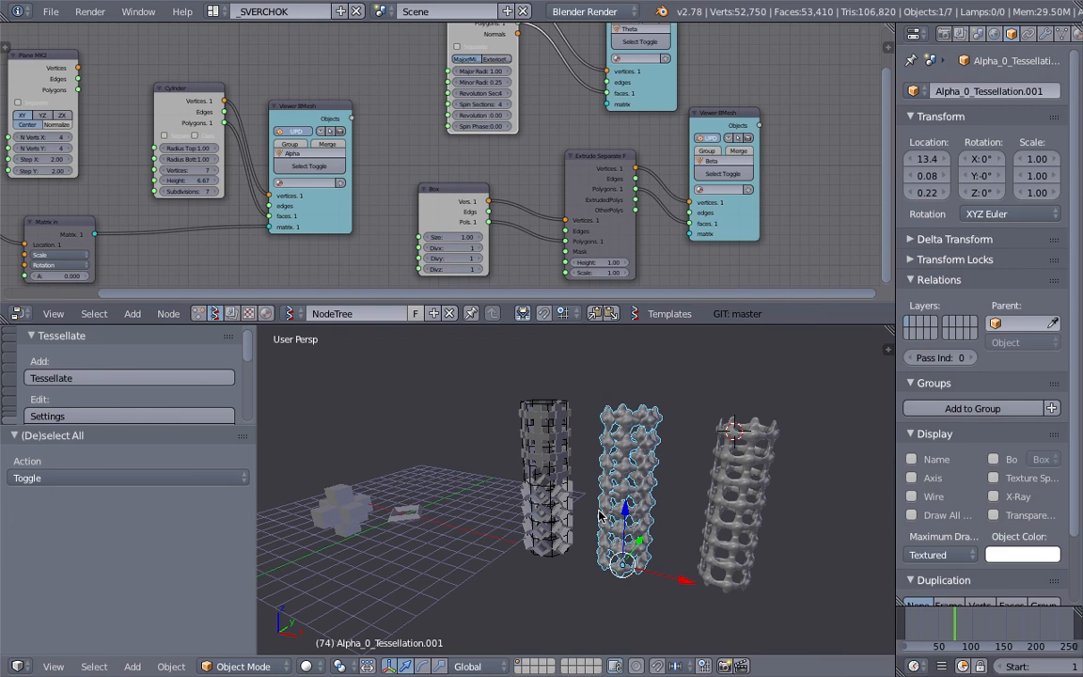
middle_click_drag(599, 516, 513, 496)
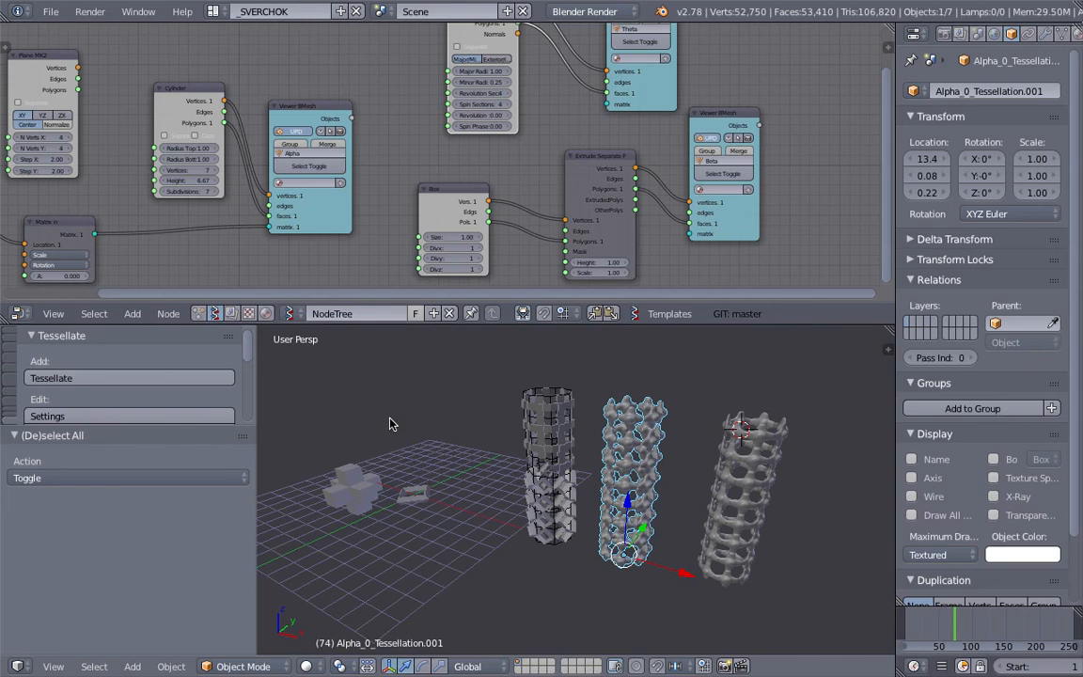
middle_click_drag(503, 427, 605, 471)
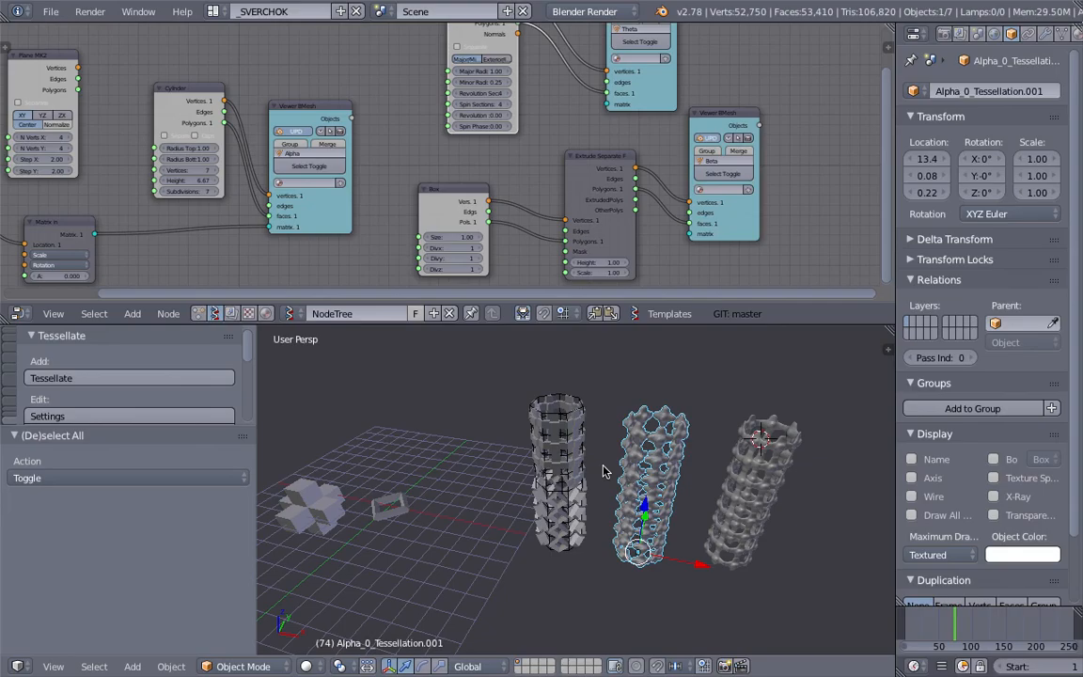